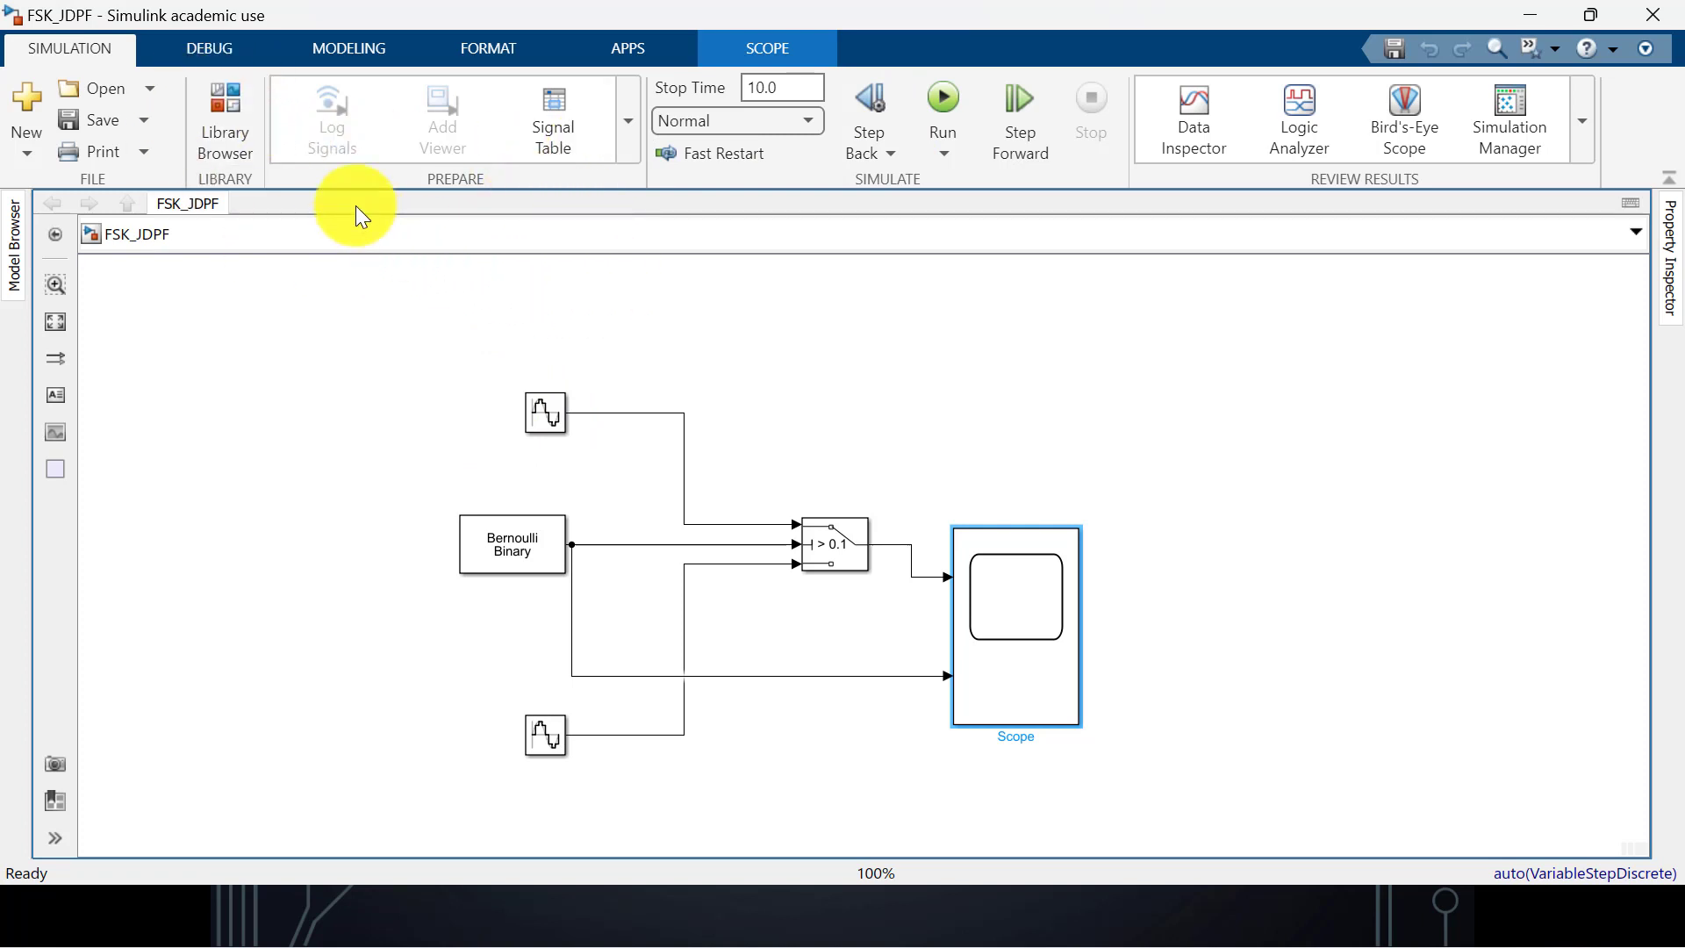
Search the block library for sine wave and place a Sine Wave block on the canvas above the switch
click(213, 140)
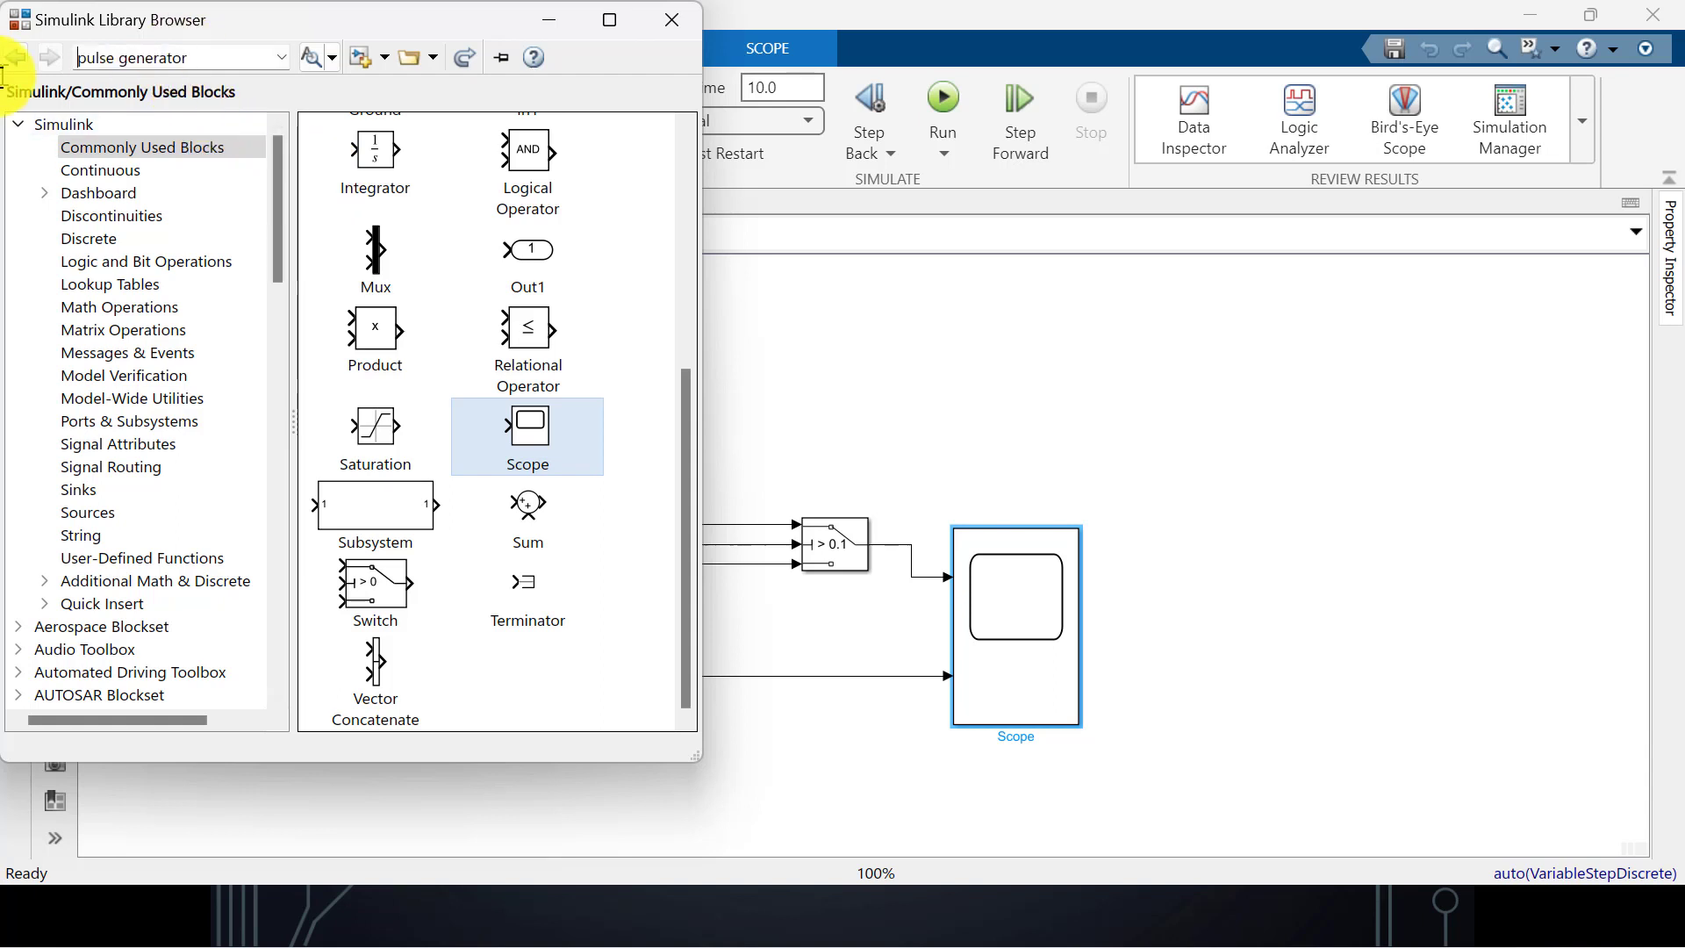
drag(208, 58, 62, 62)
text(SIN)
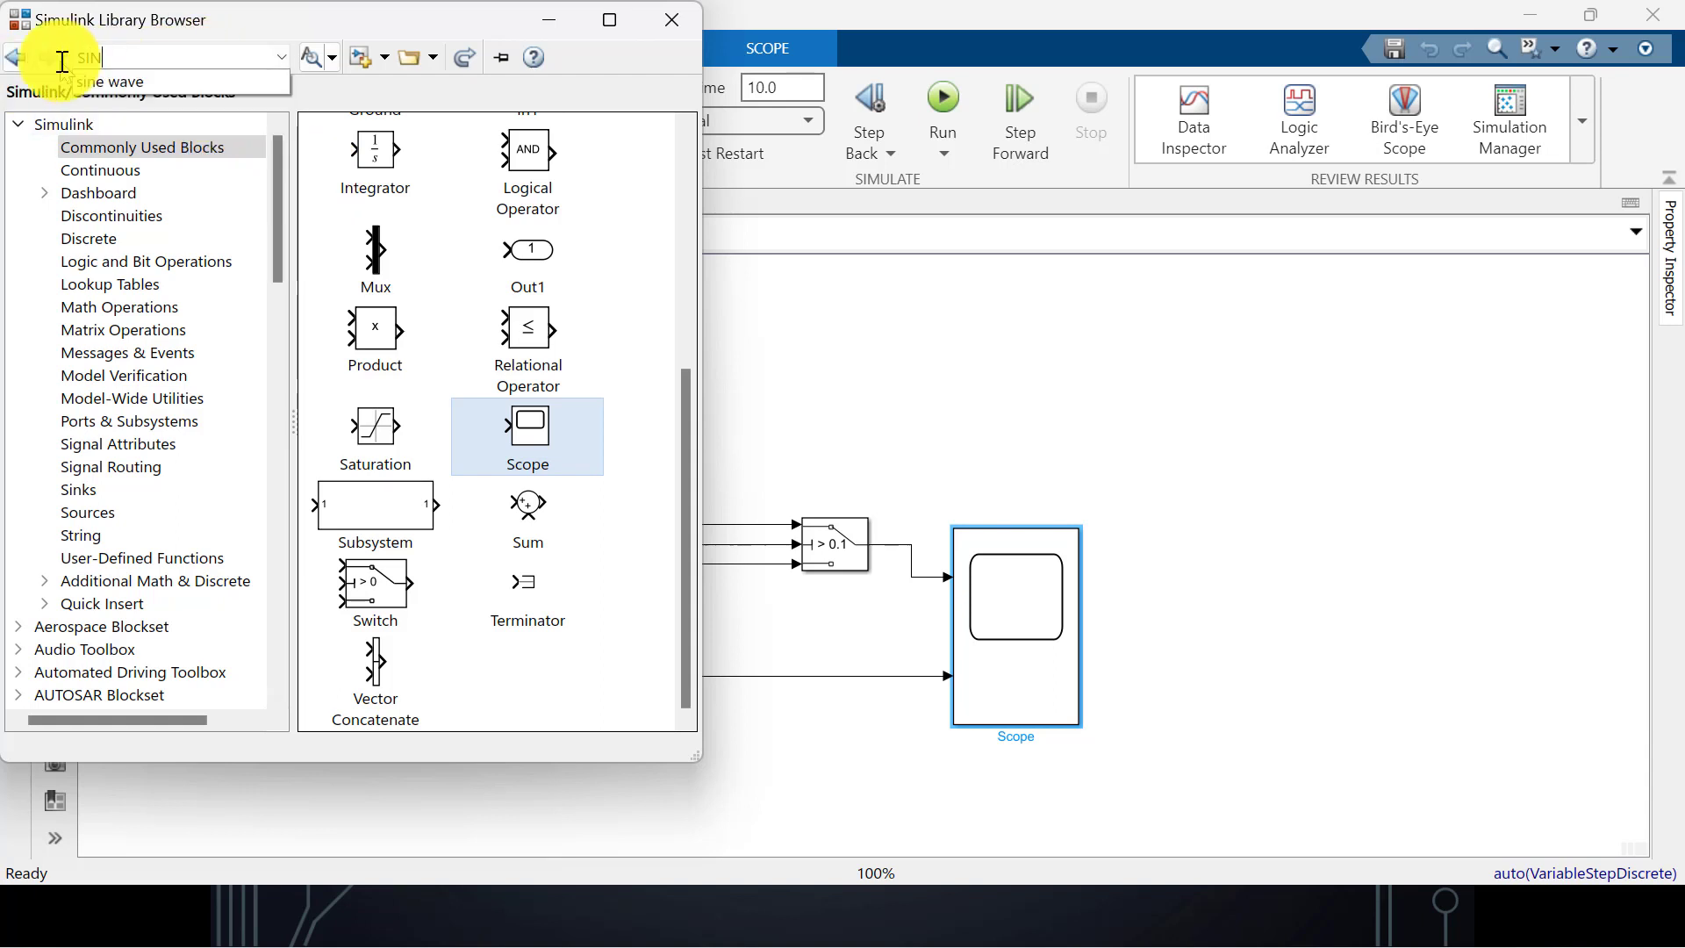
click(122, 80)
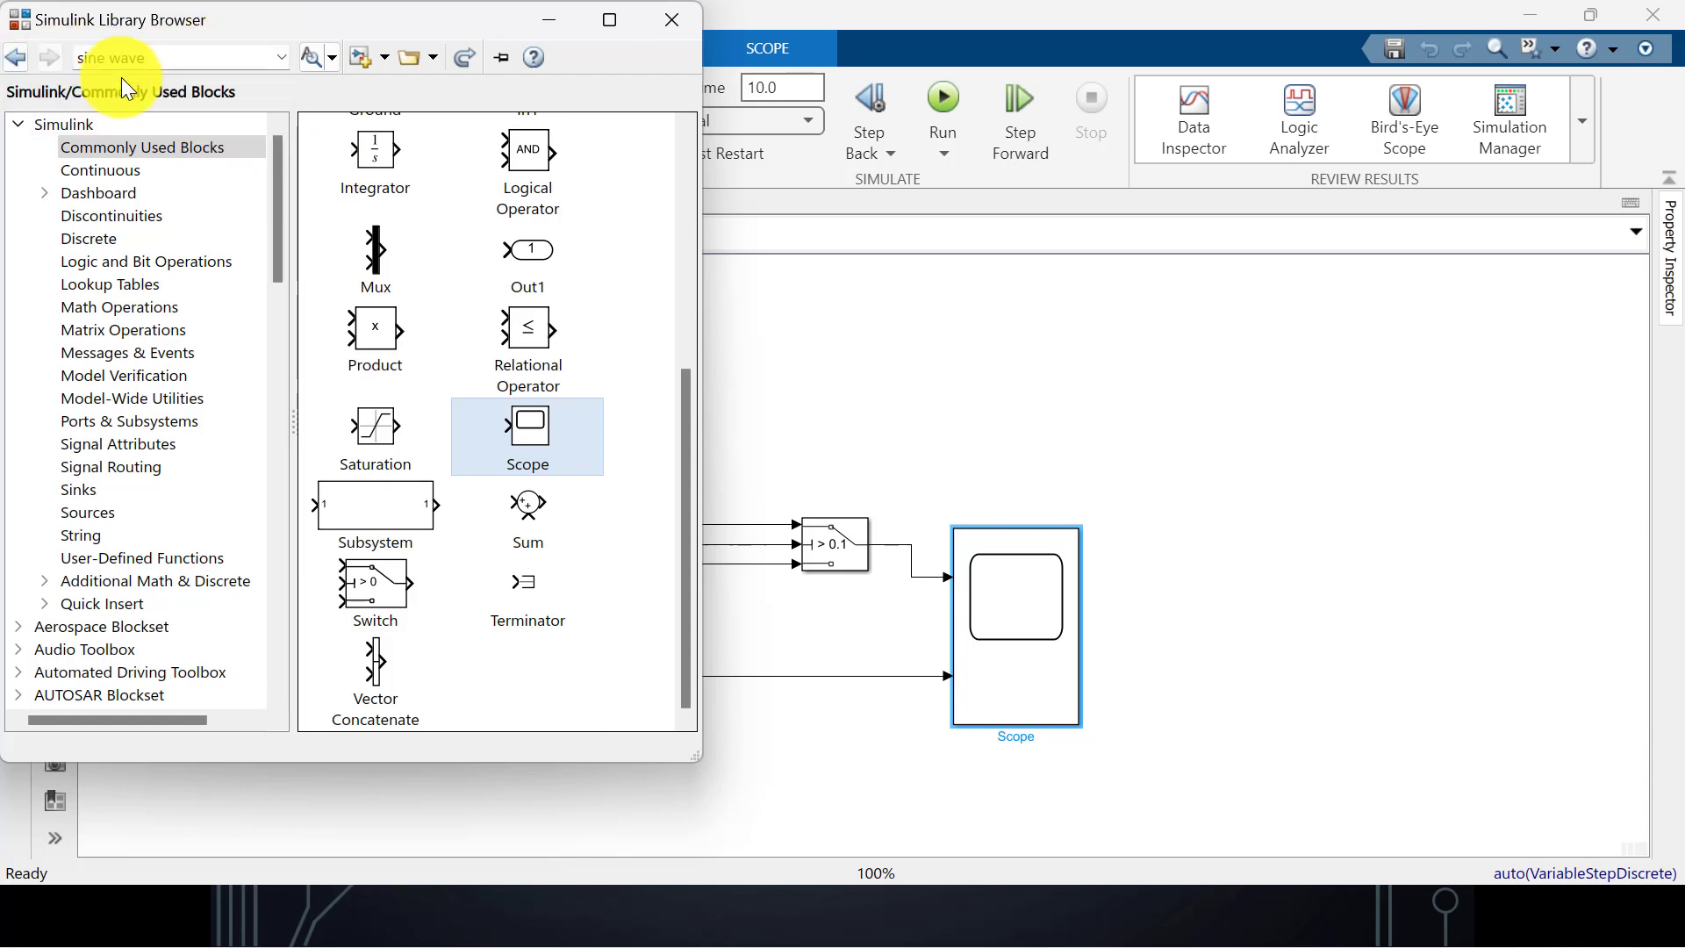
click(412, 436)
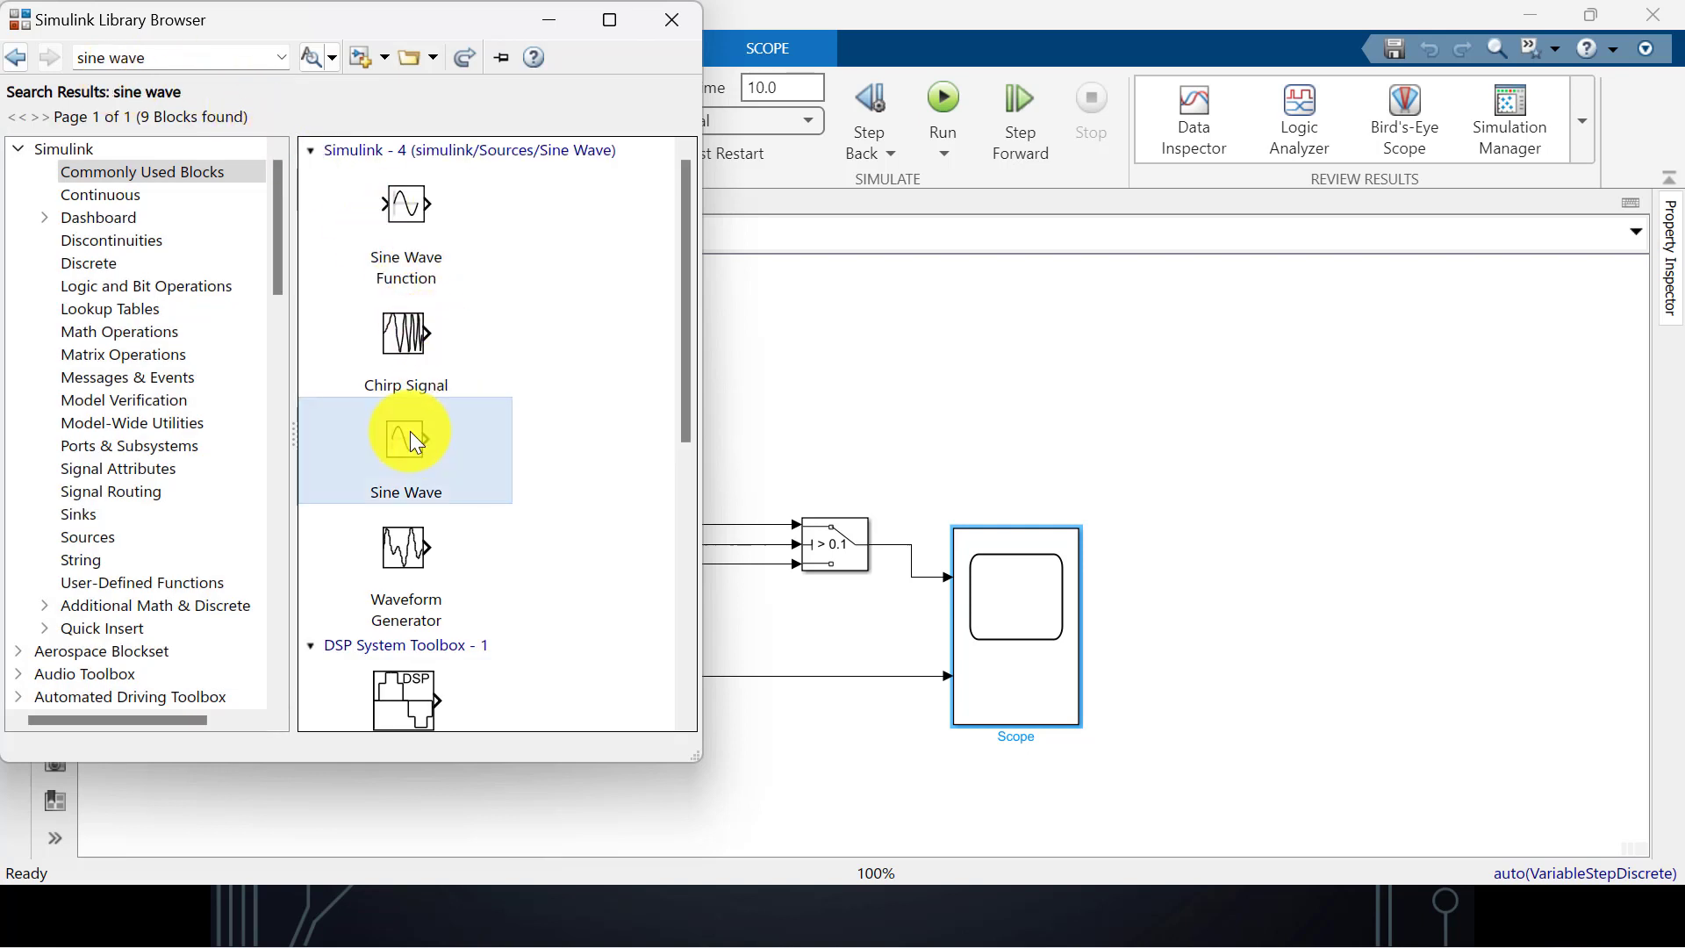
drag(410, 430, 854, 402)
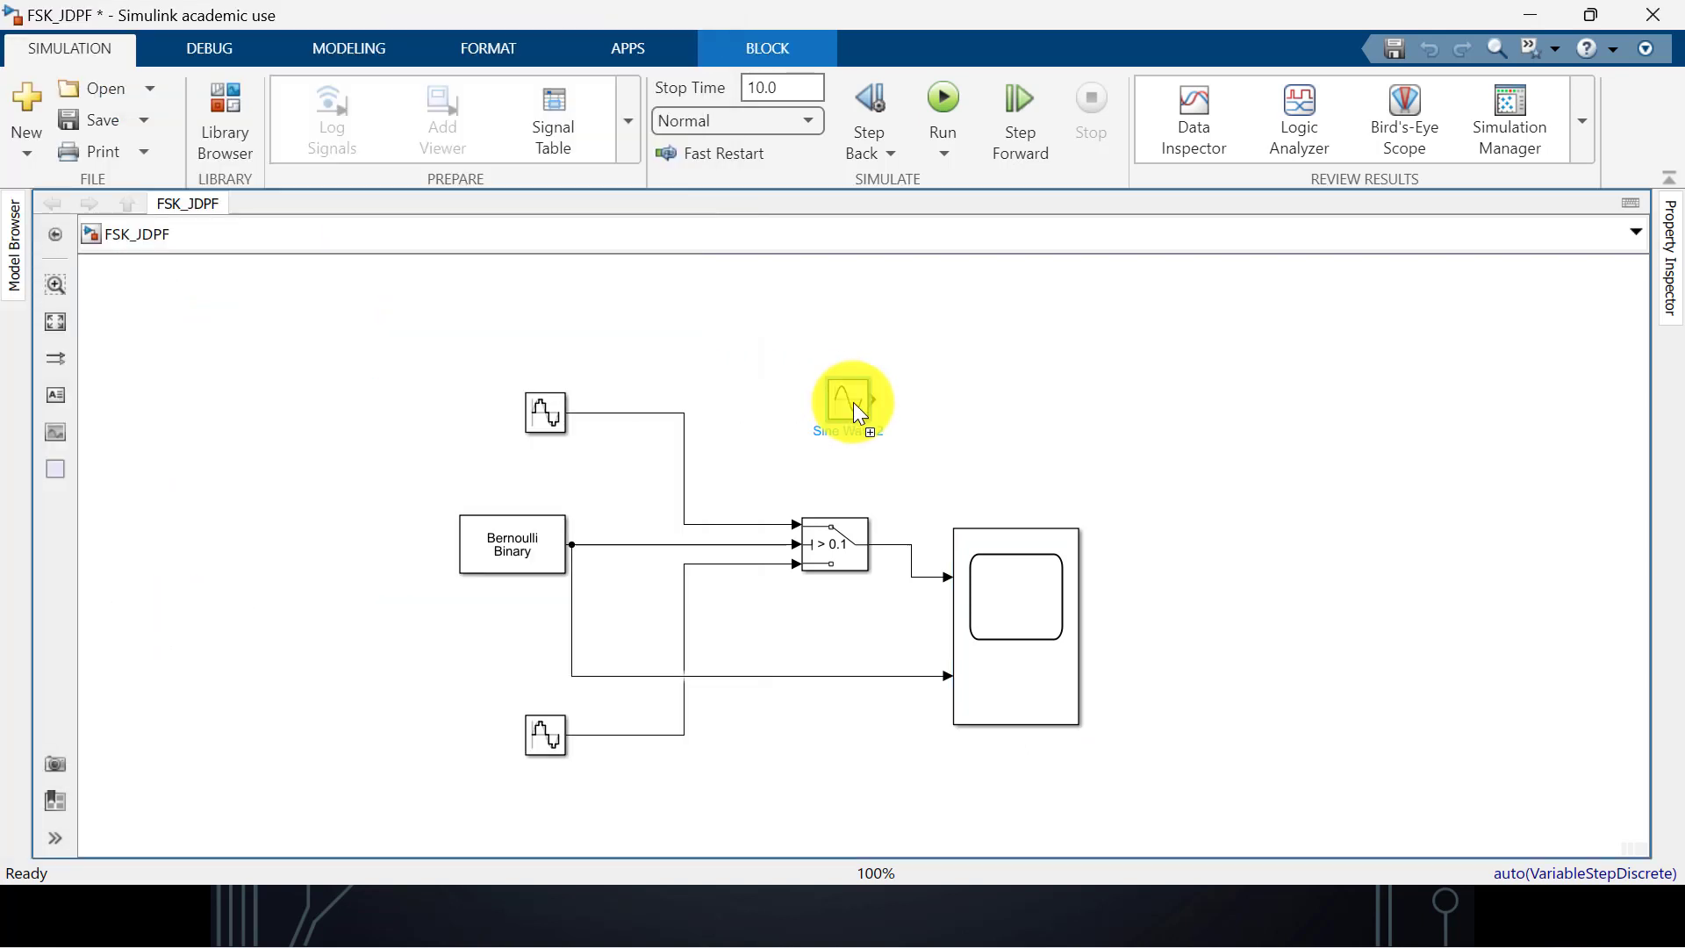
Review the upper Sine Wave block's parameters, including its amplitude, frequency, phase and sample time
double_click(545, 410)
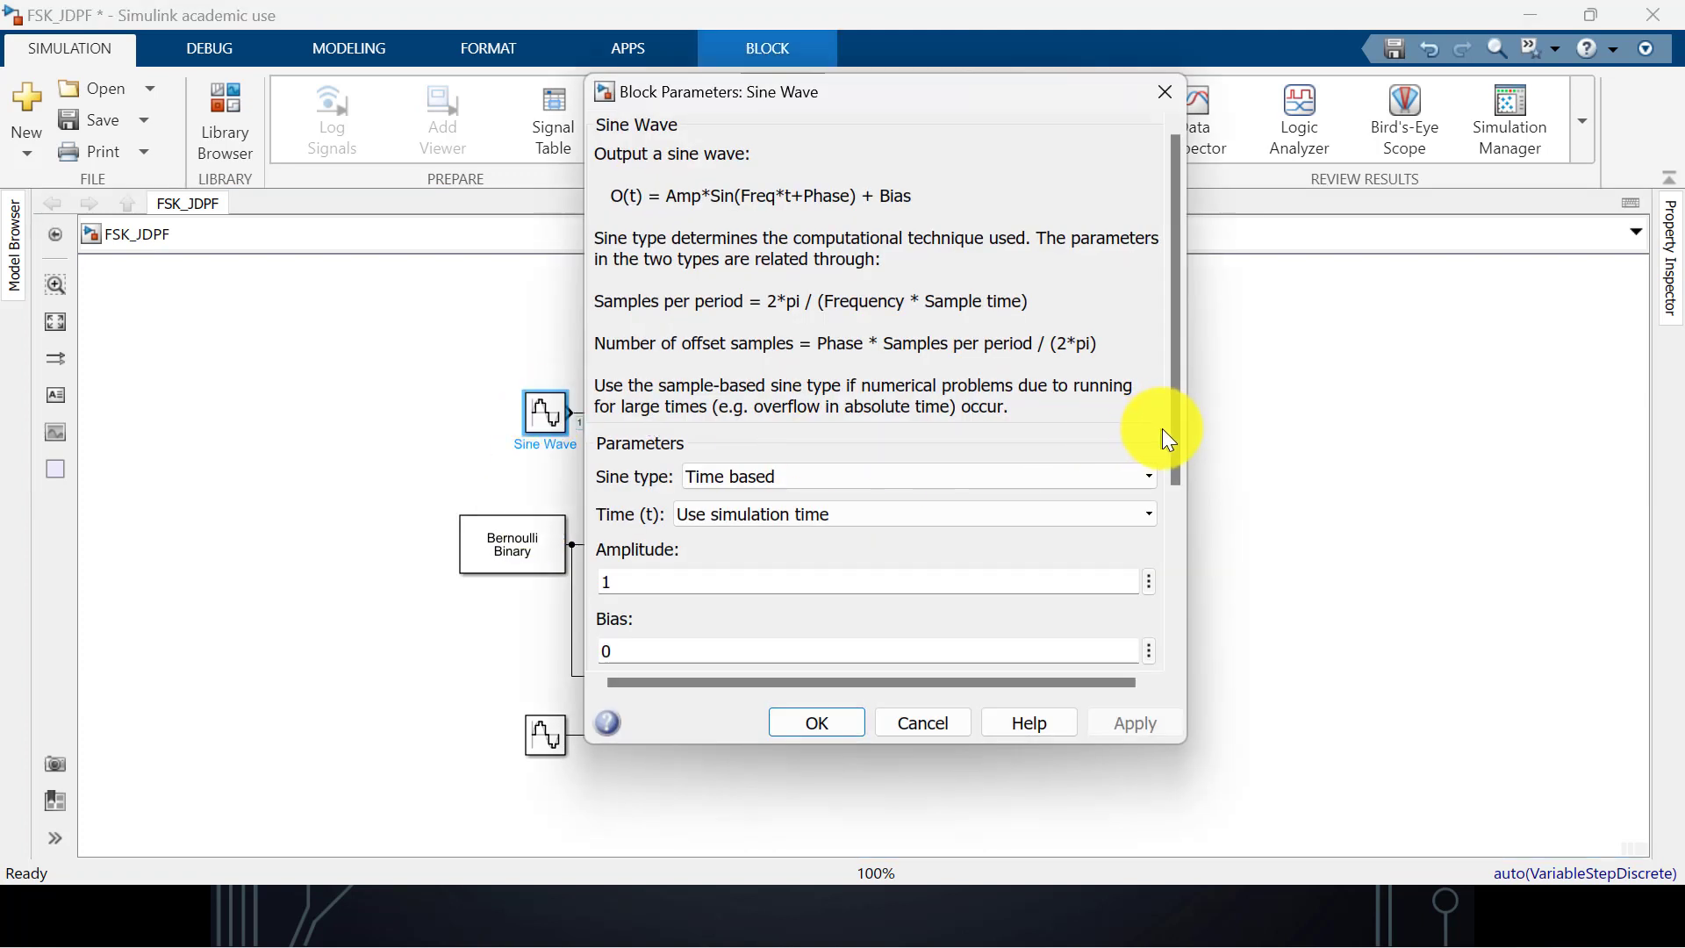
drag(1167, 430, 1194, 591)
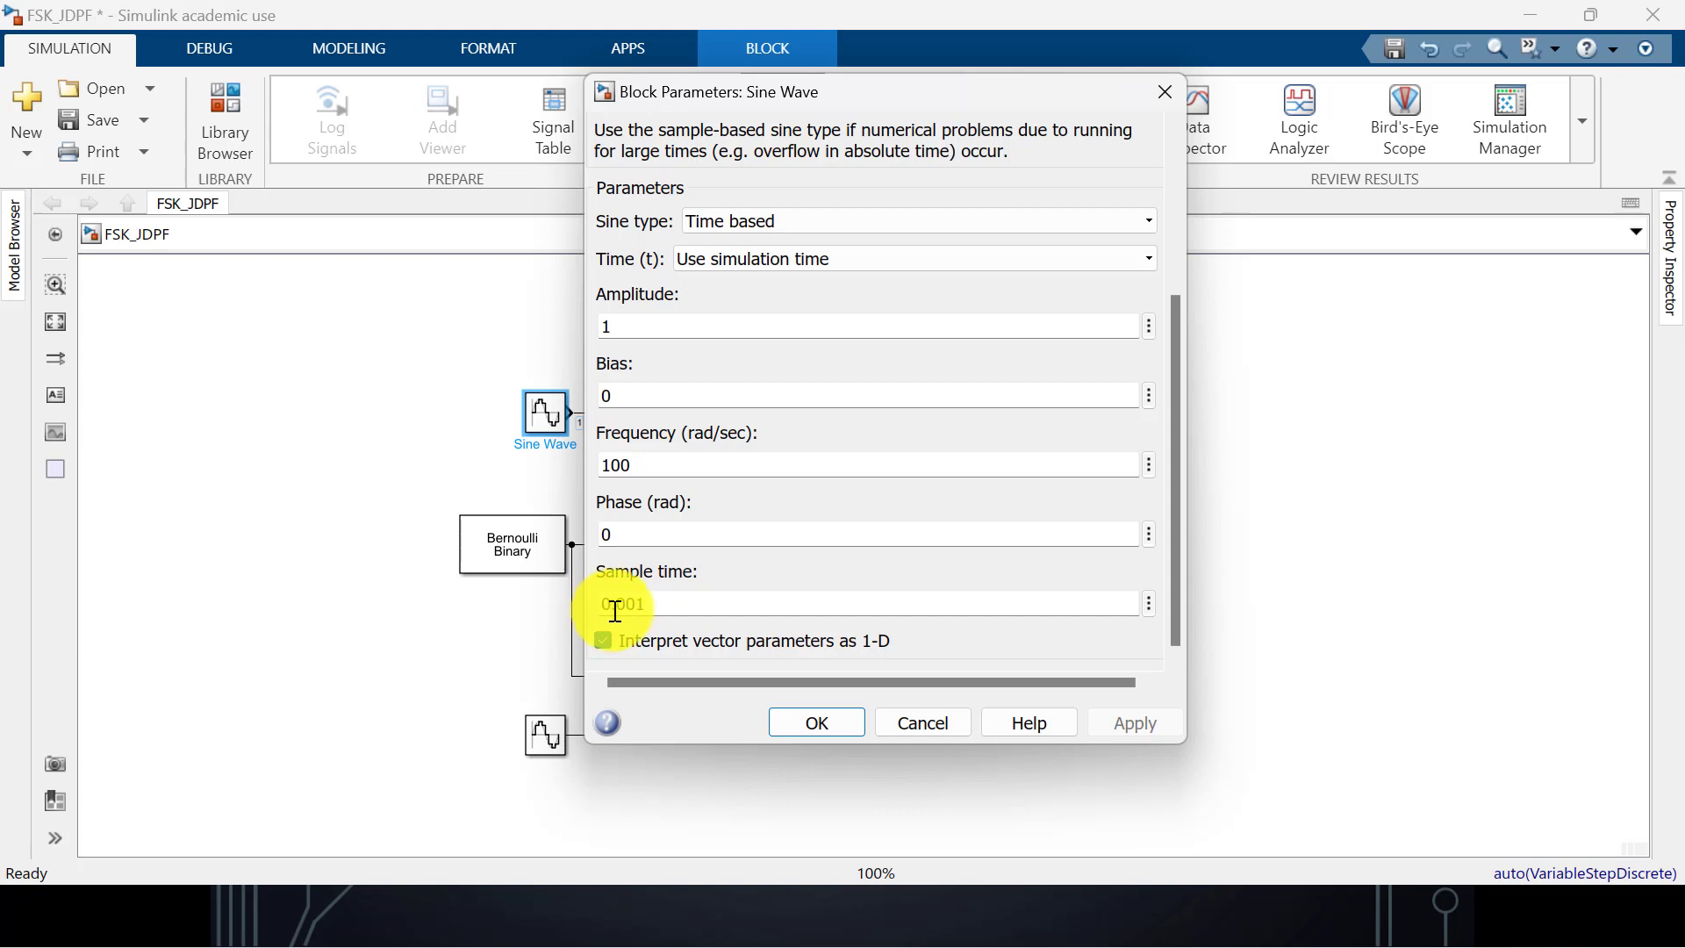
click(827, 726)
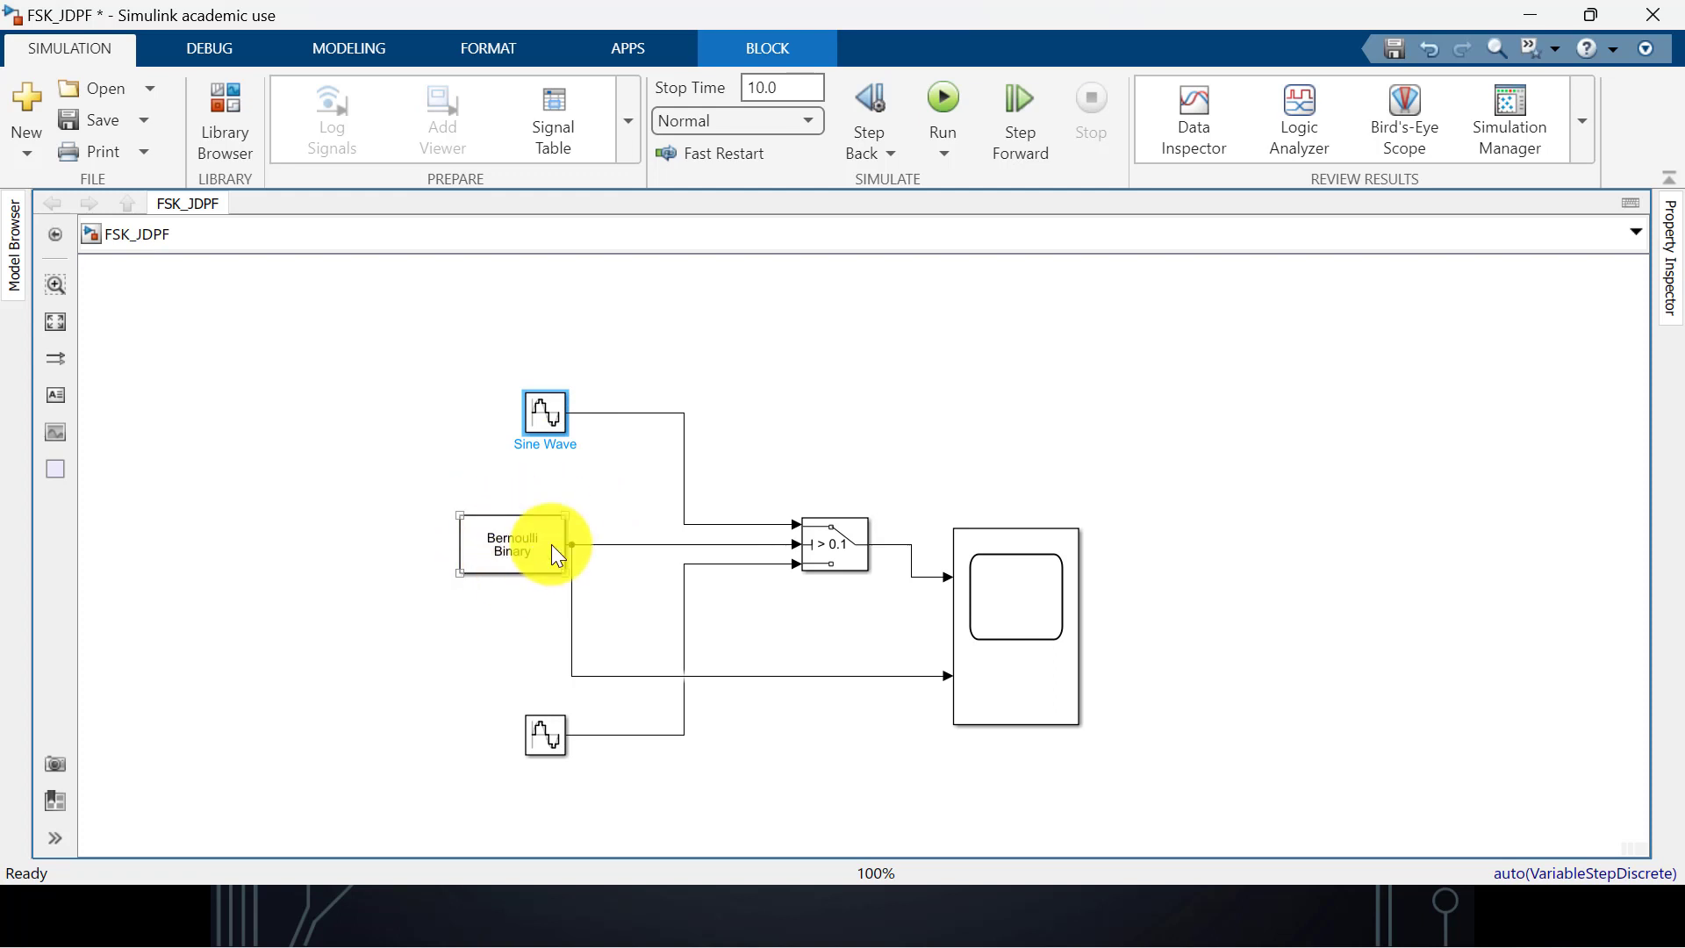
Search the block library for bernoulli and locate the Bernoulli Binary Generator in the Communications Toolbox
click(521, 548)
click(230, 112)
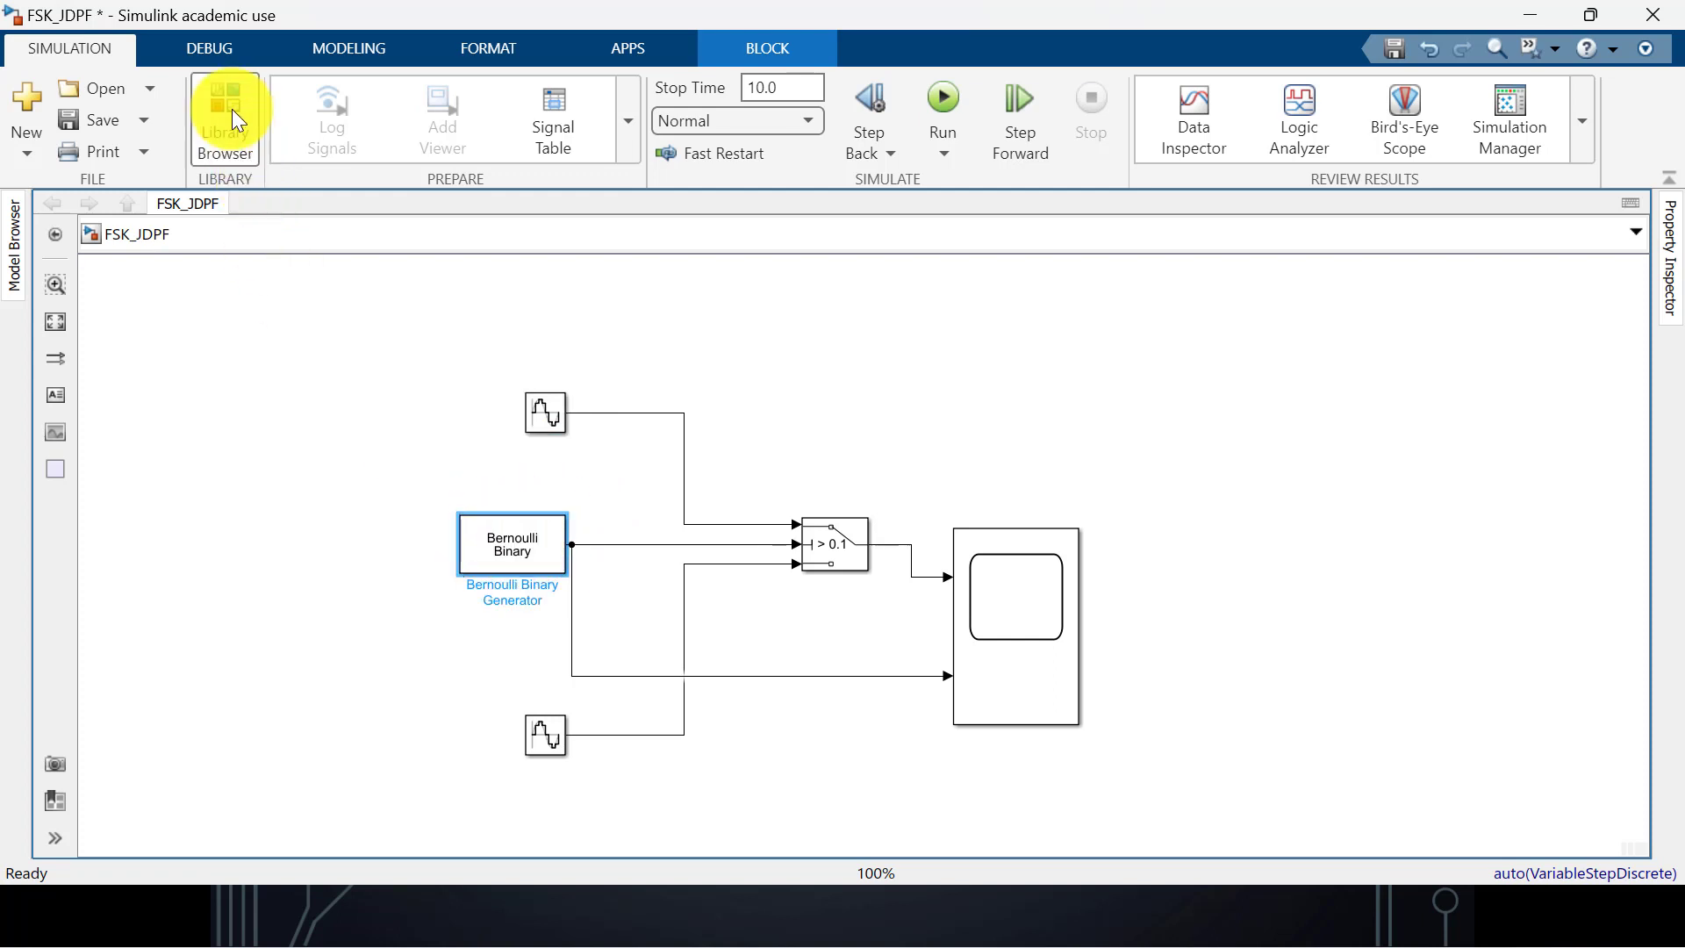
click(196, 60)
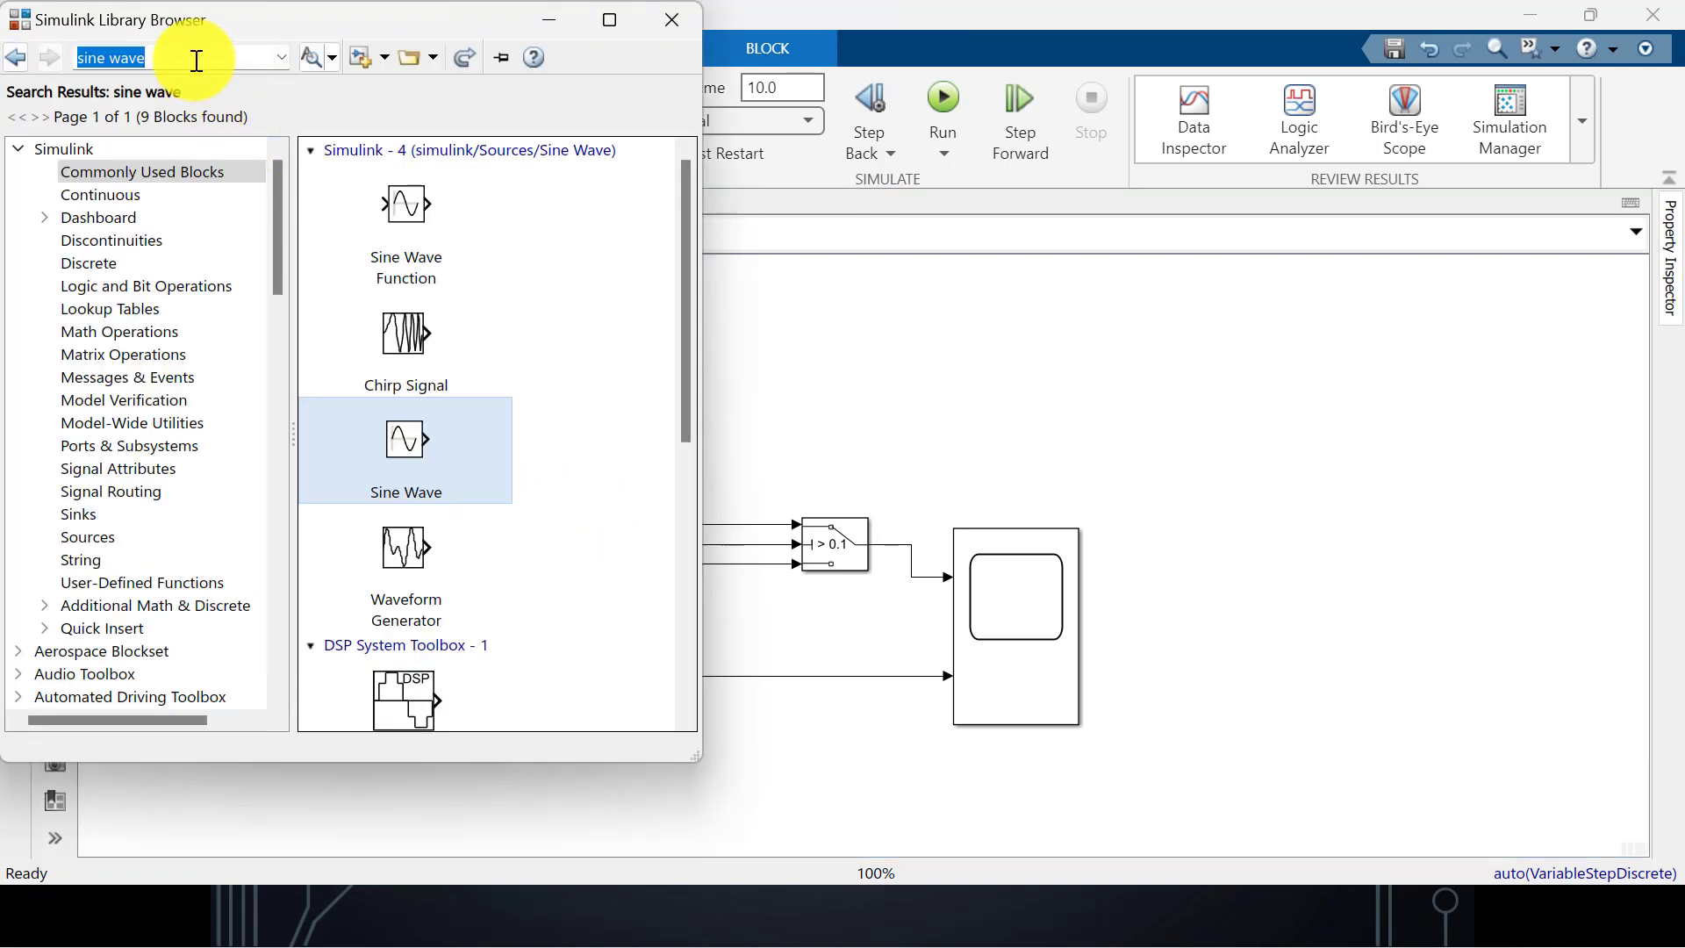
text(BERNOU)
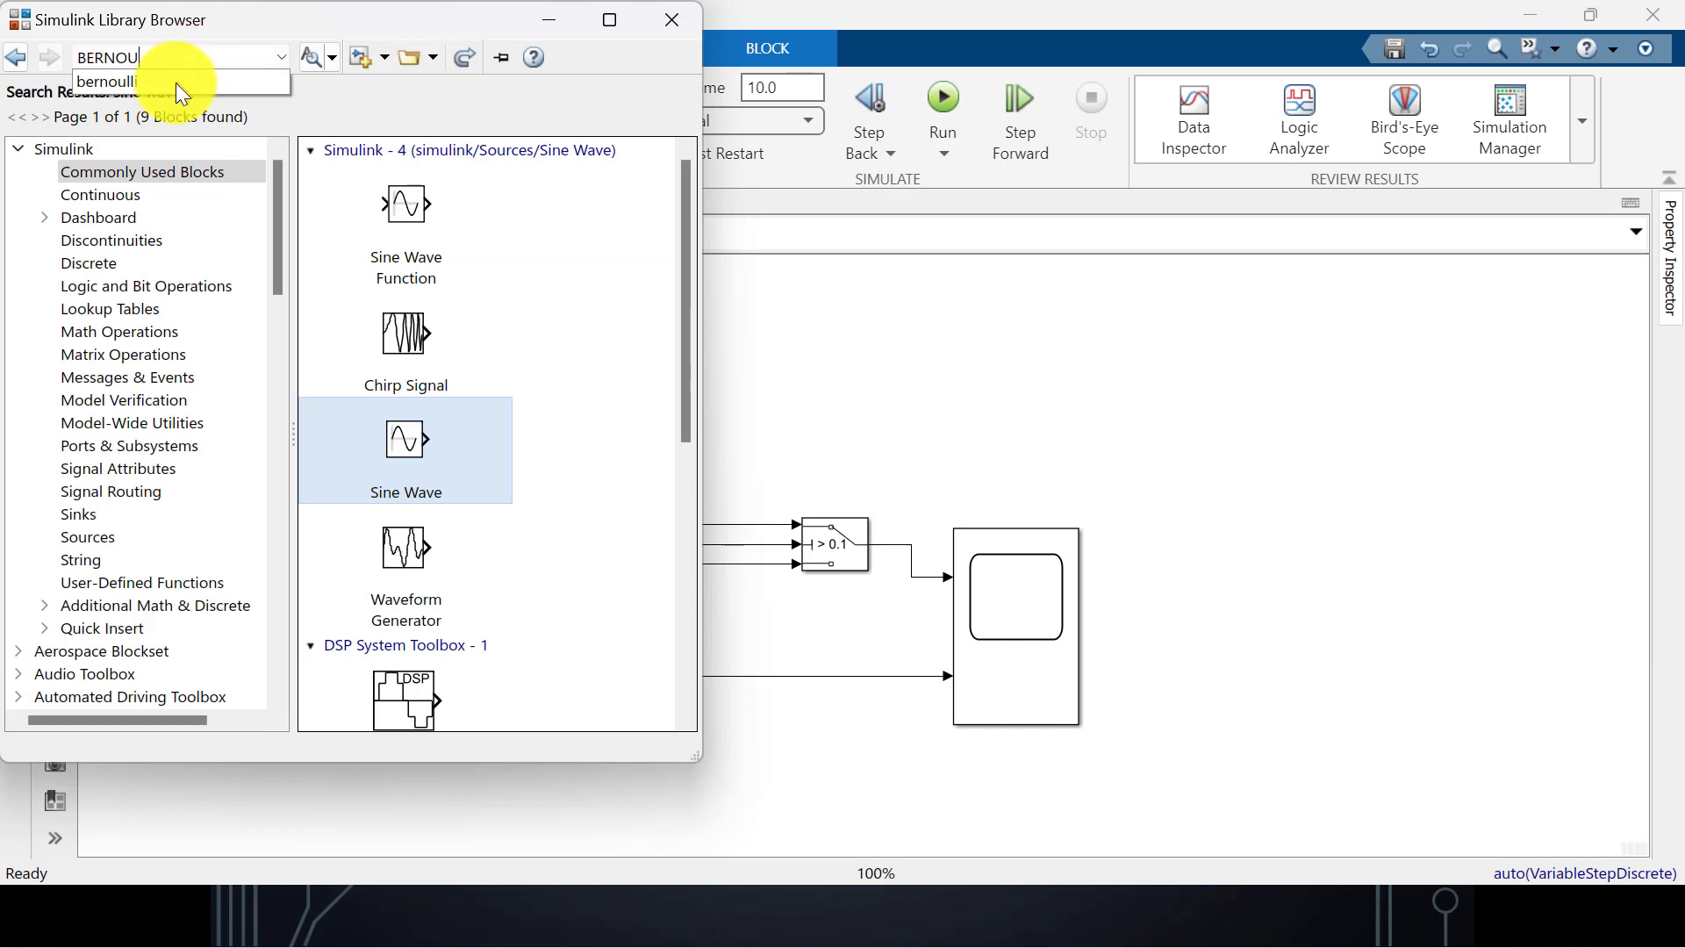
click(172, 86)
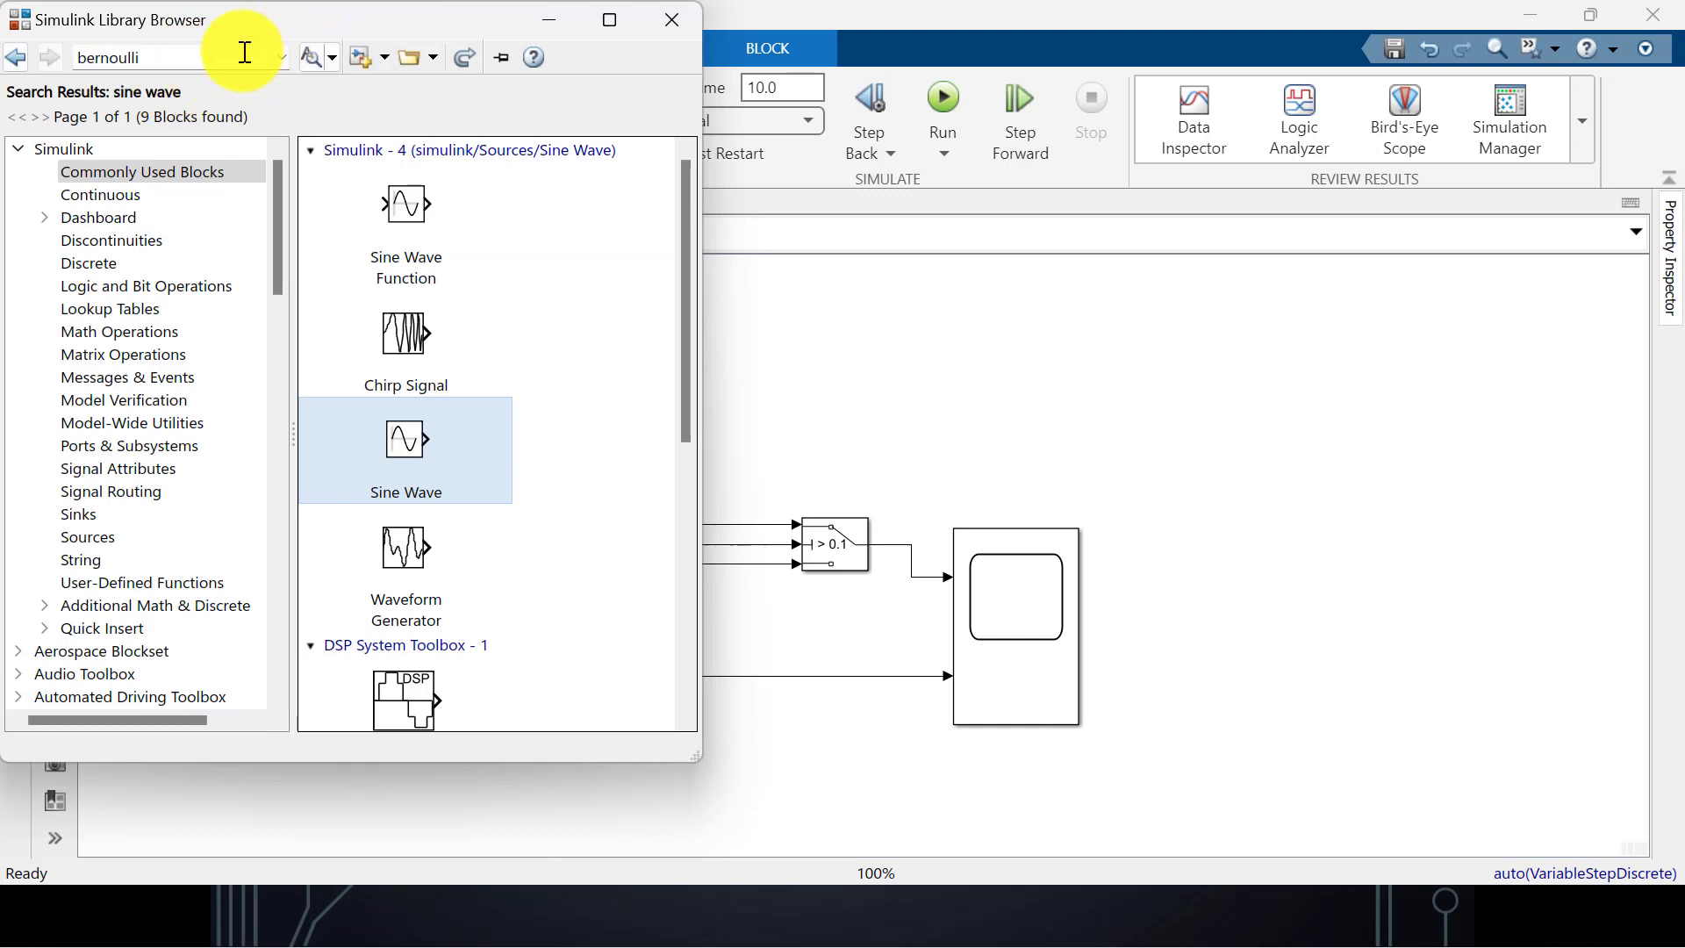
key(Return)
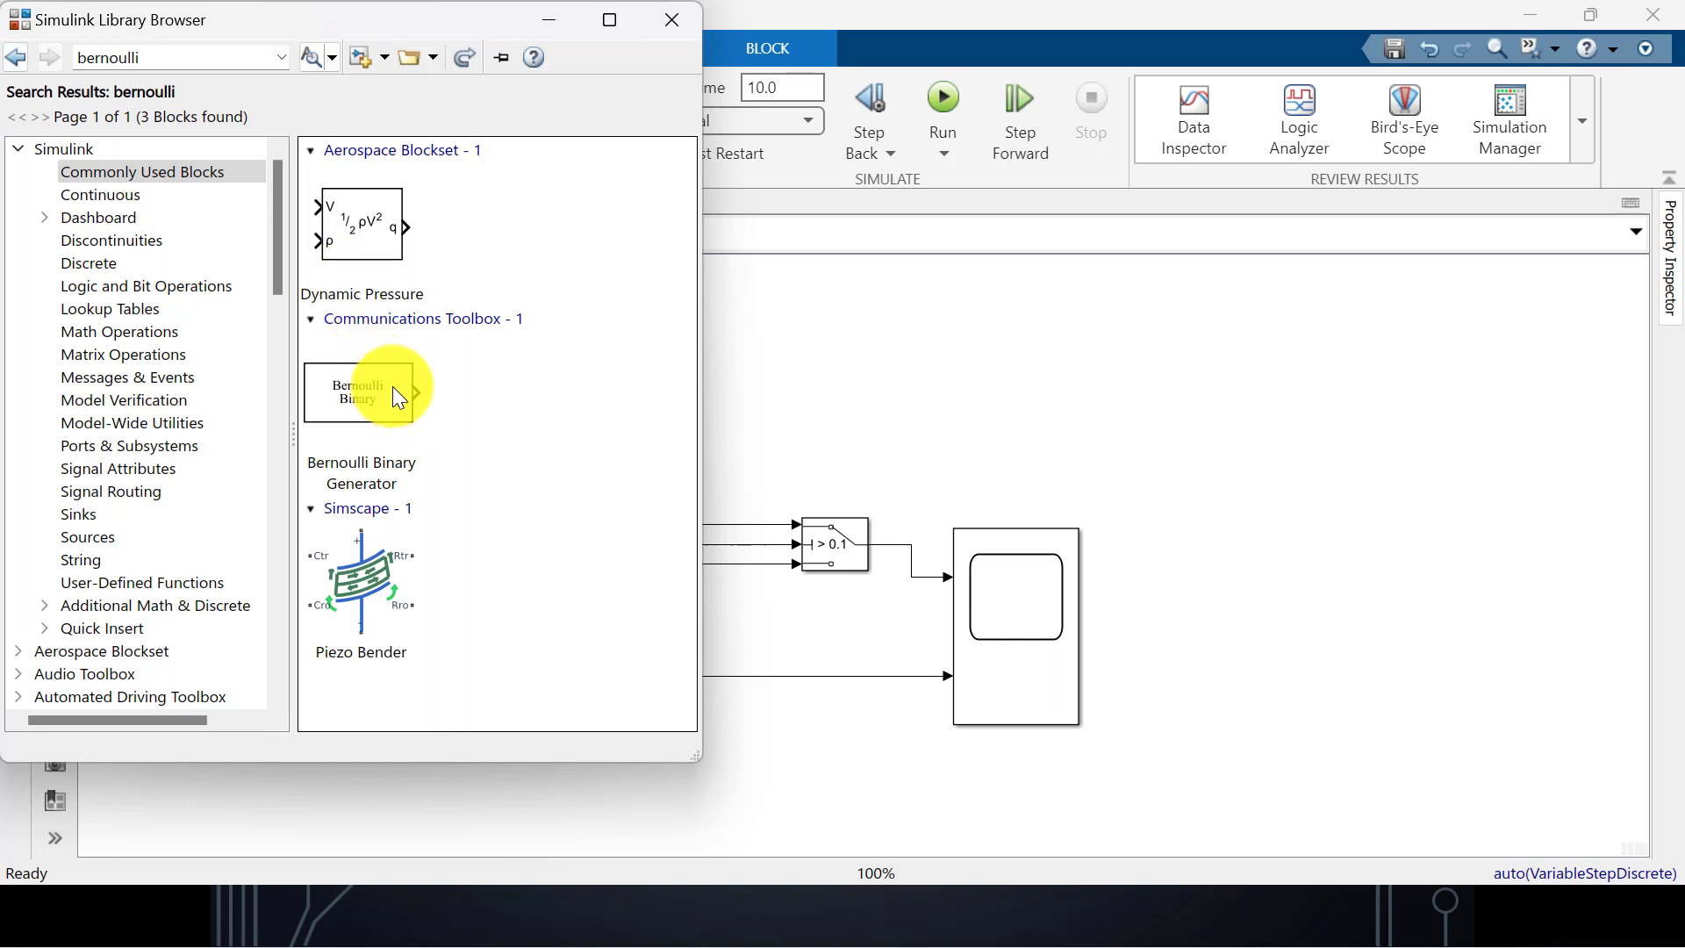
click(394, 389)
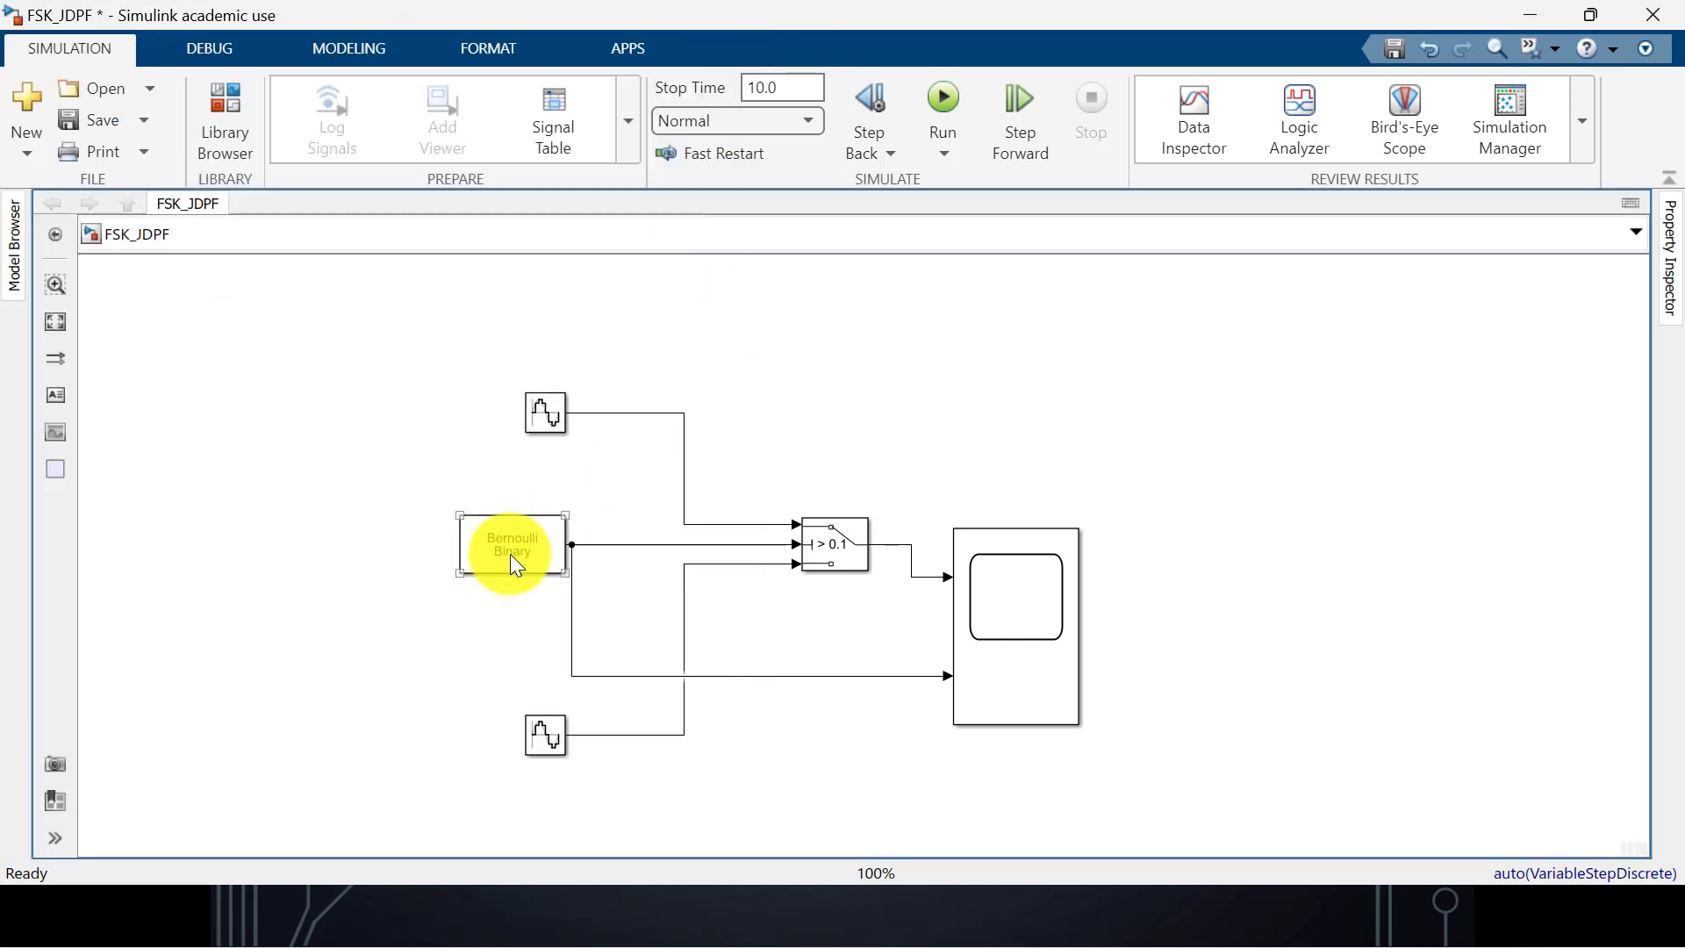
Review the Bernoulli Binary Generator's parameters, keeping Parameter as the source of initial seed
double_click(509, 555)
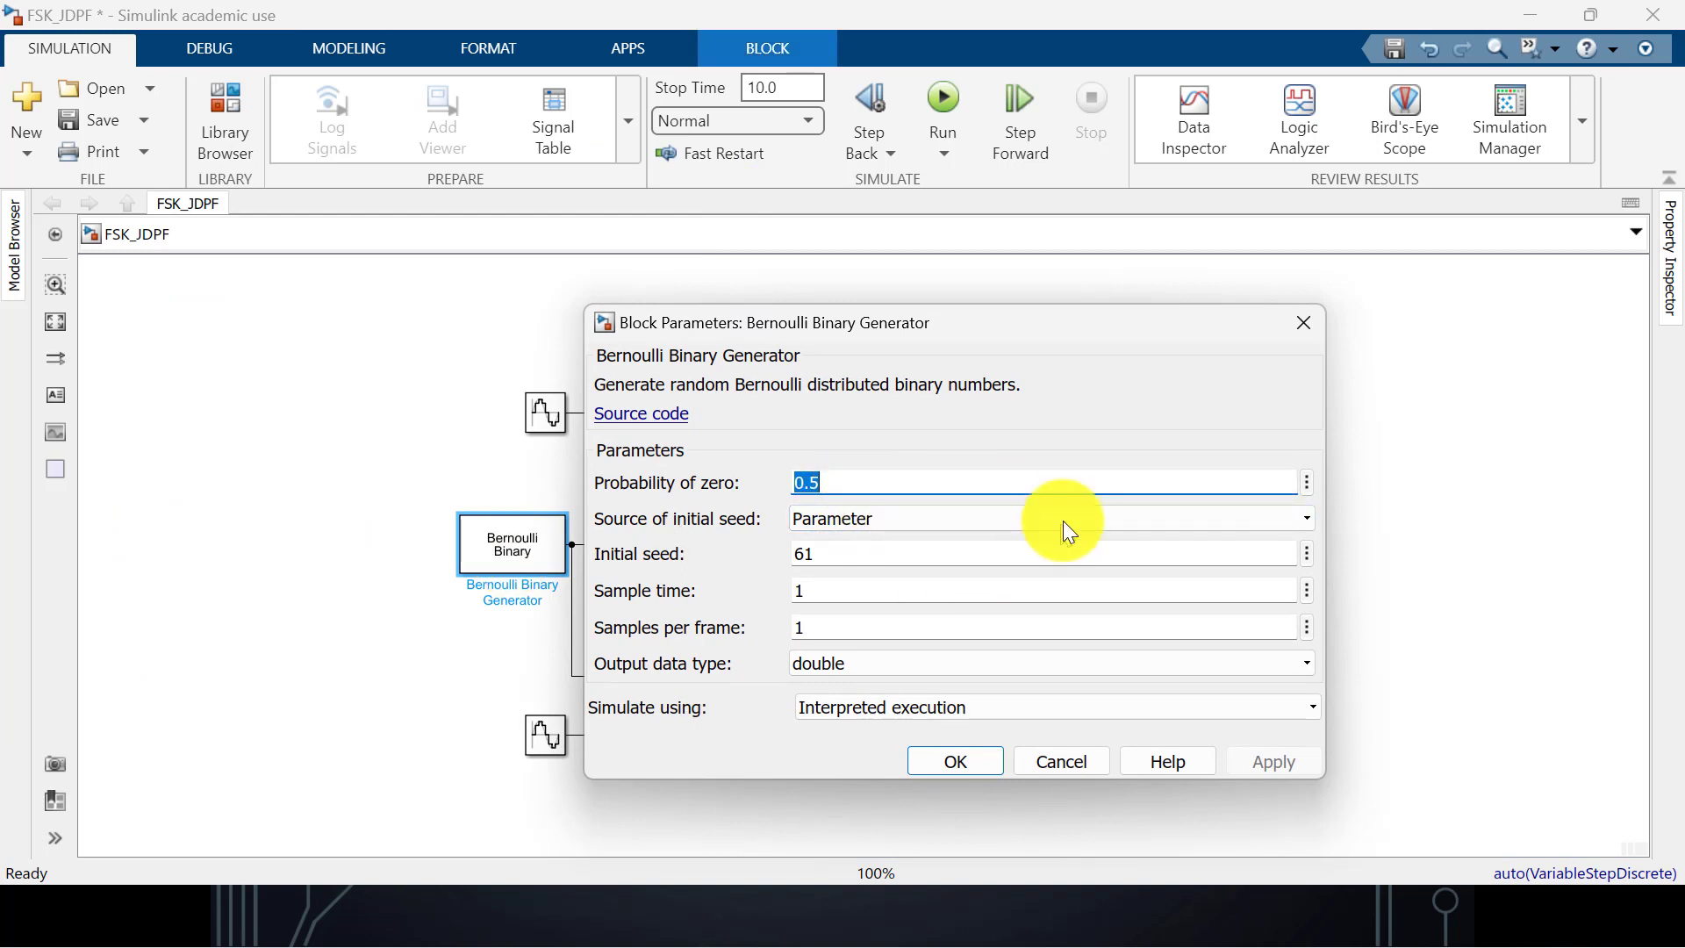
click(918, 520)
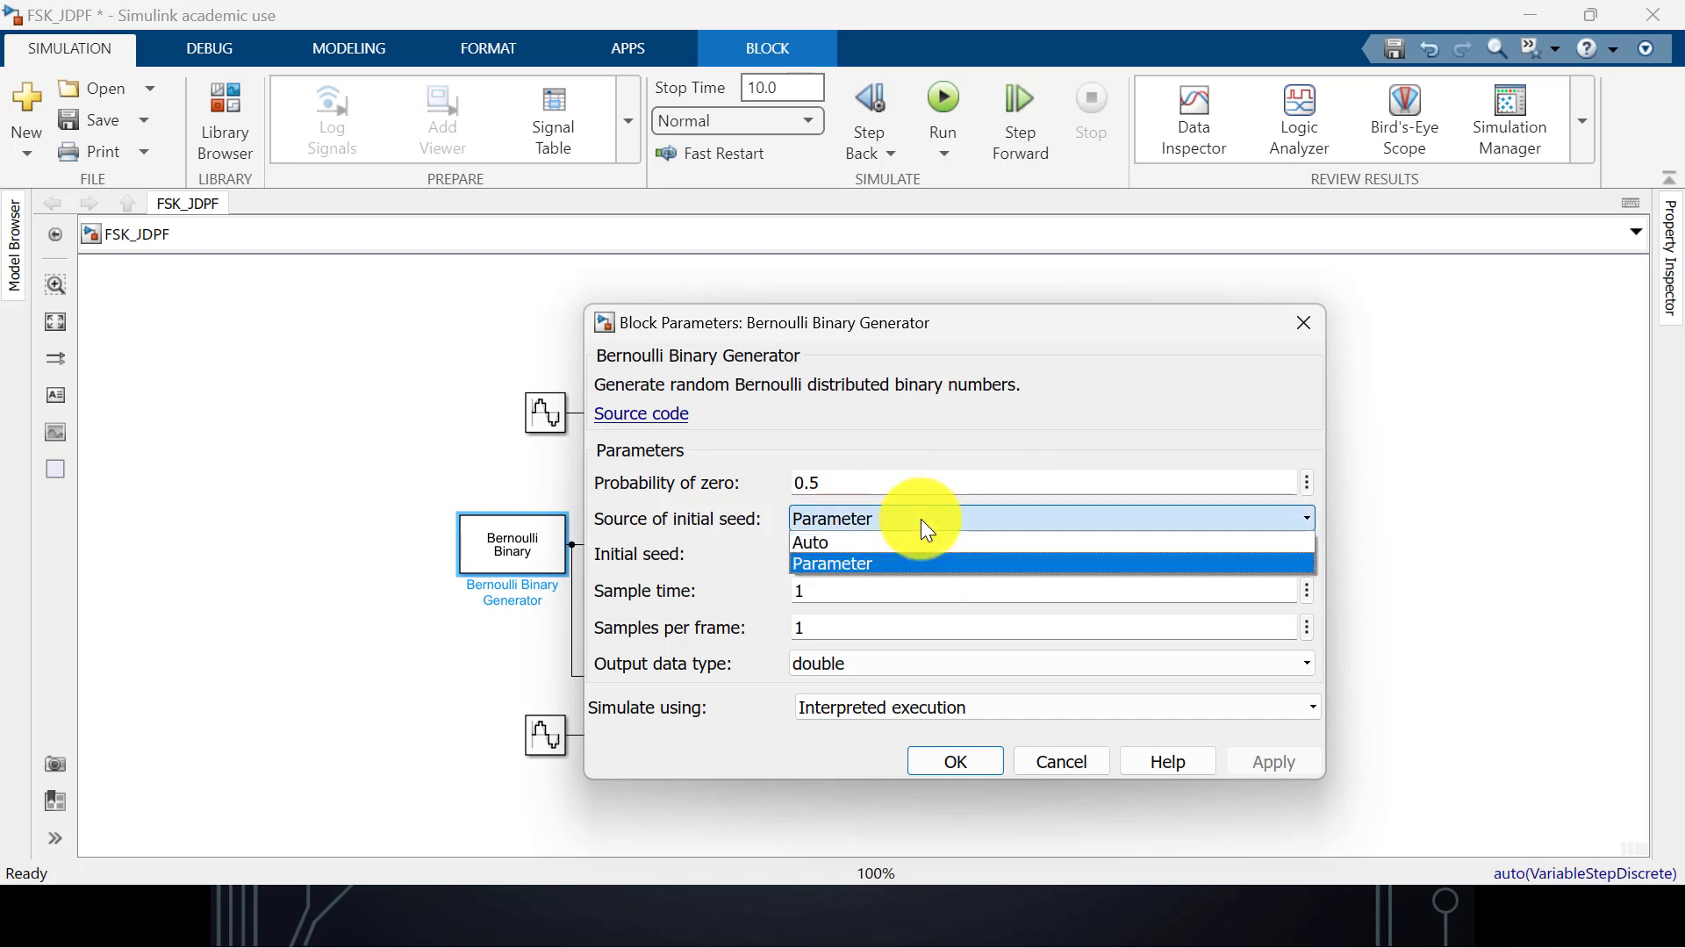
click(841, 567)
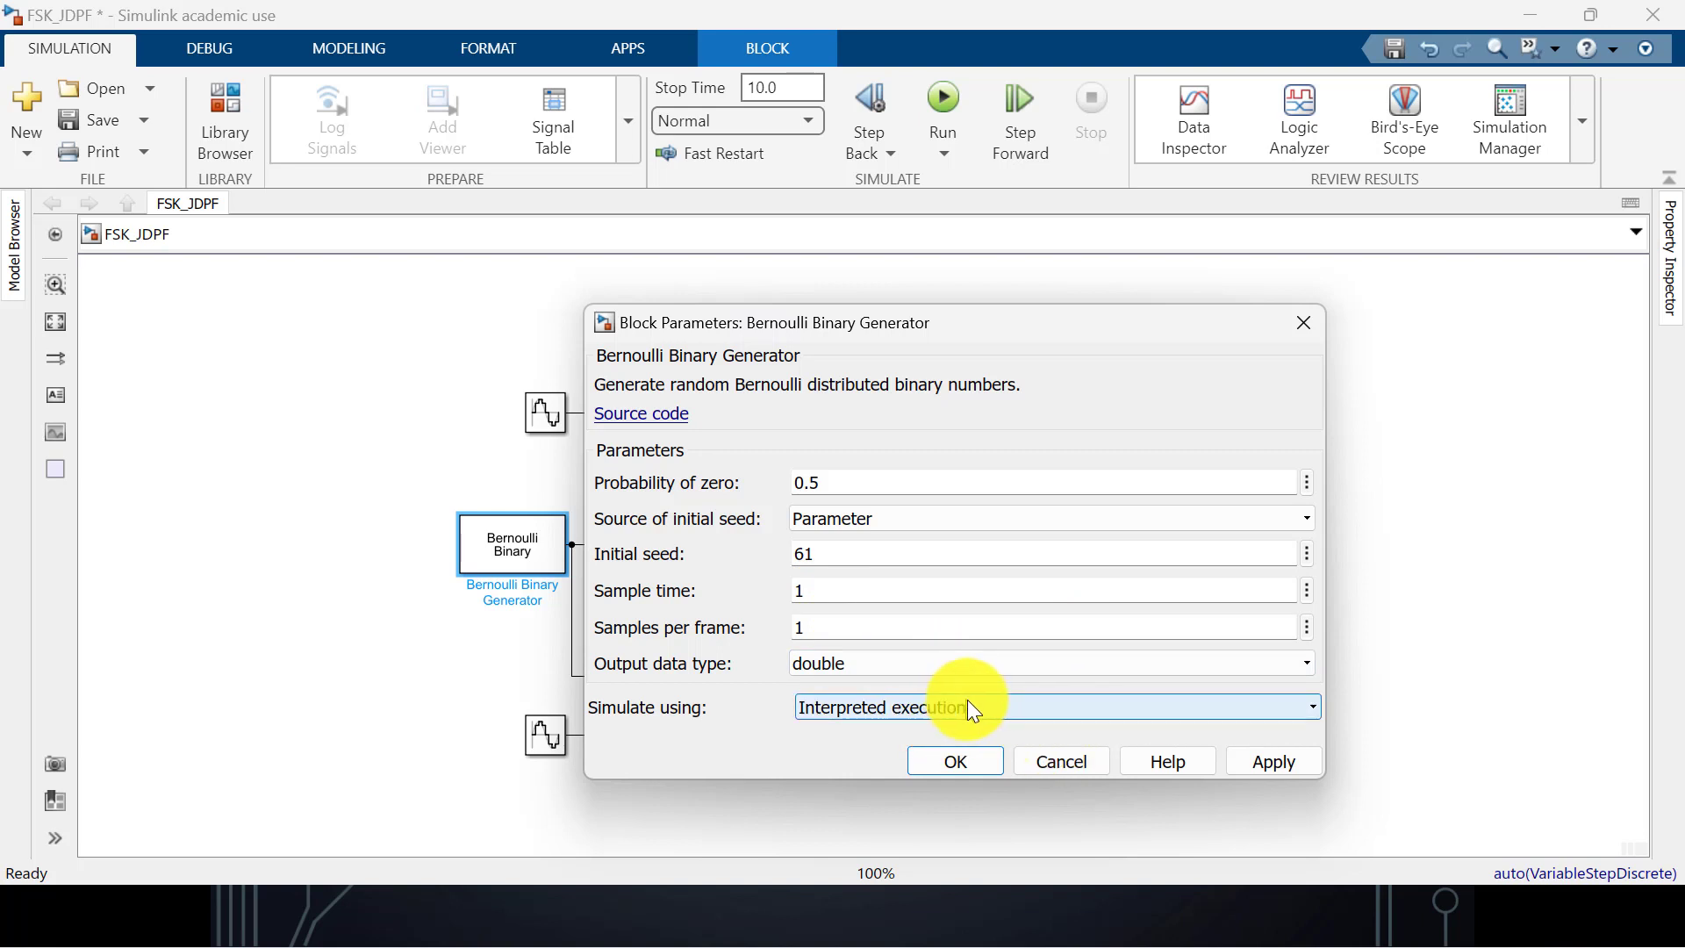
click(985, 760)
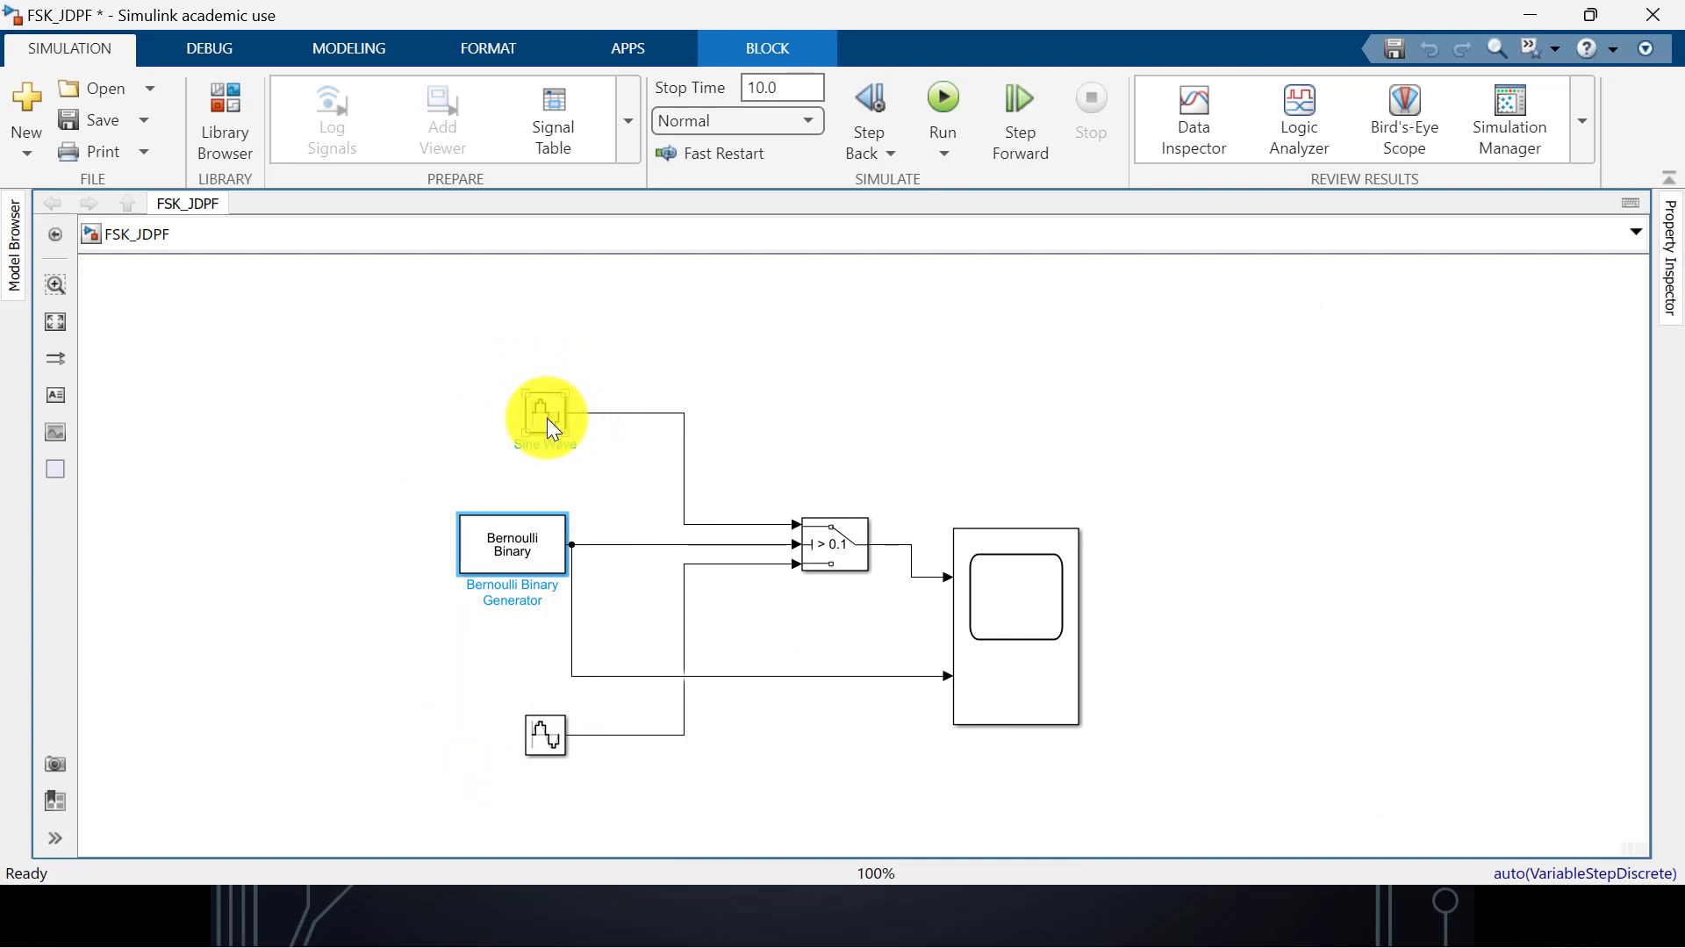
Review the lower Sine Wave block's parameters, including its amplitude, frequency, phase and sample time
click(517, 552)
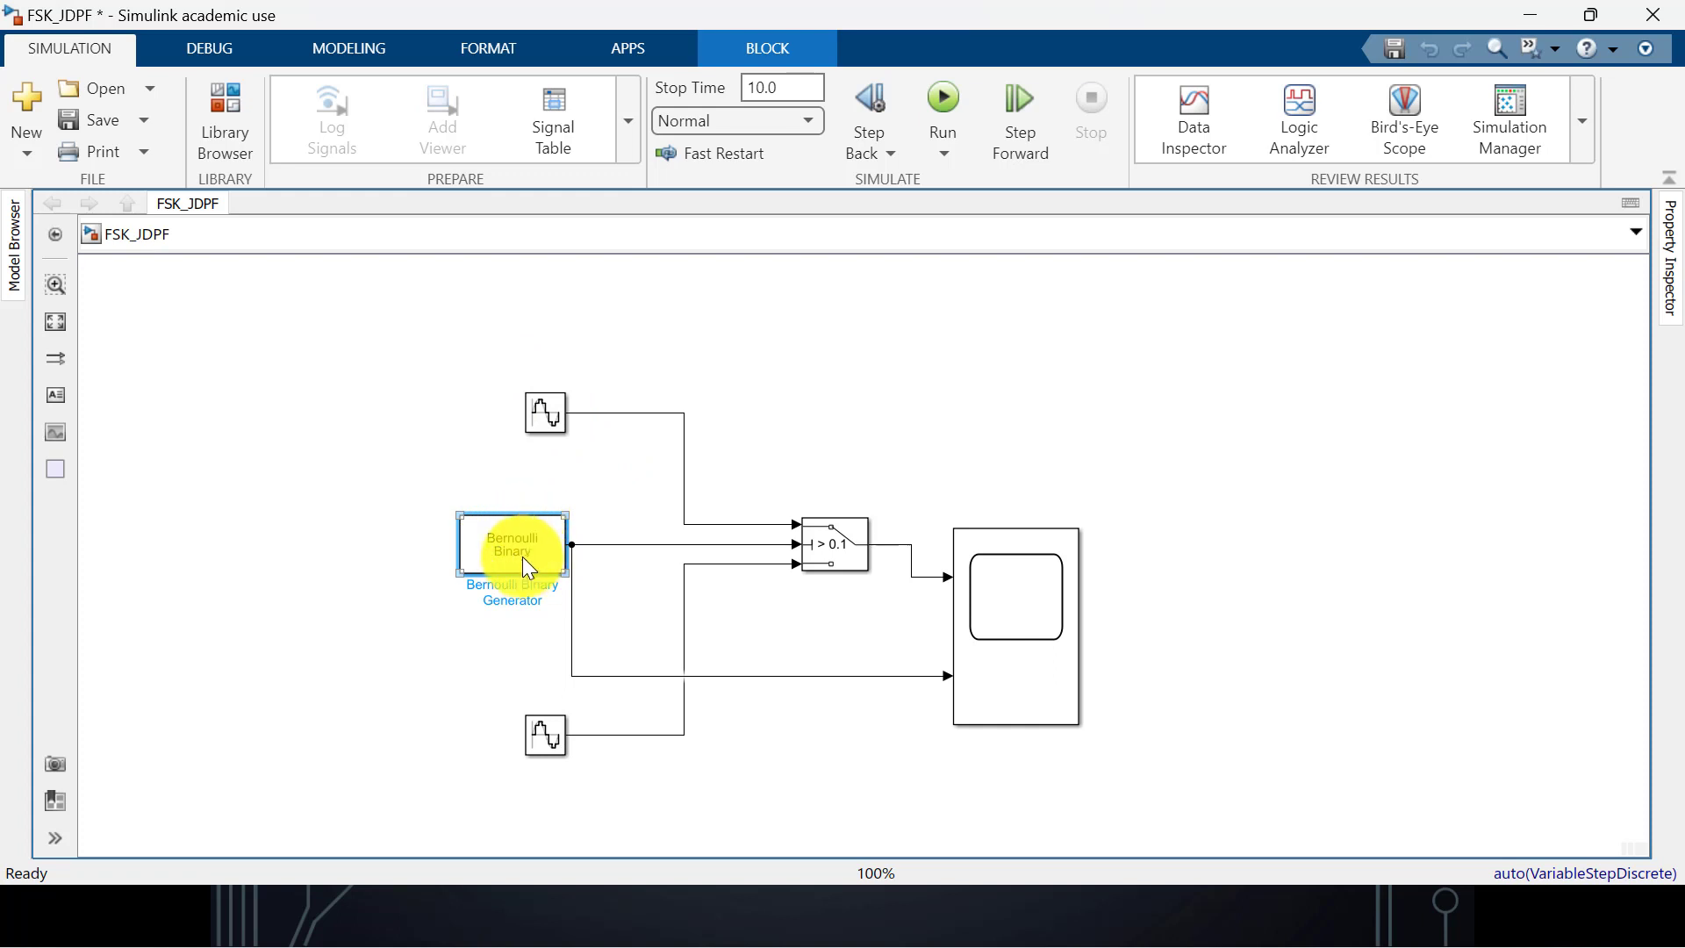
click(548, 744)
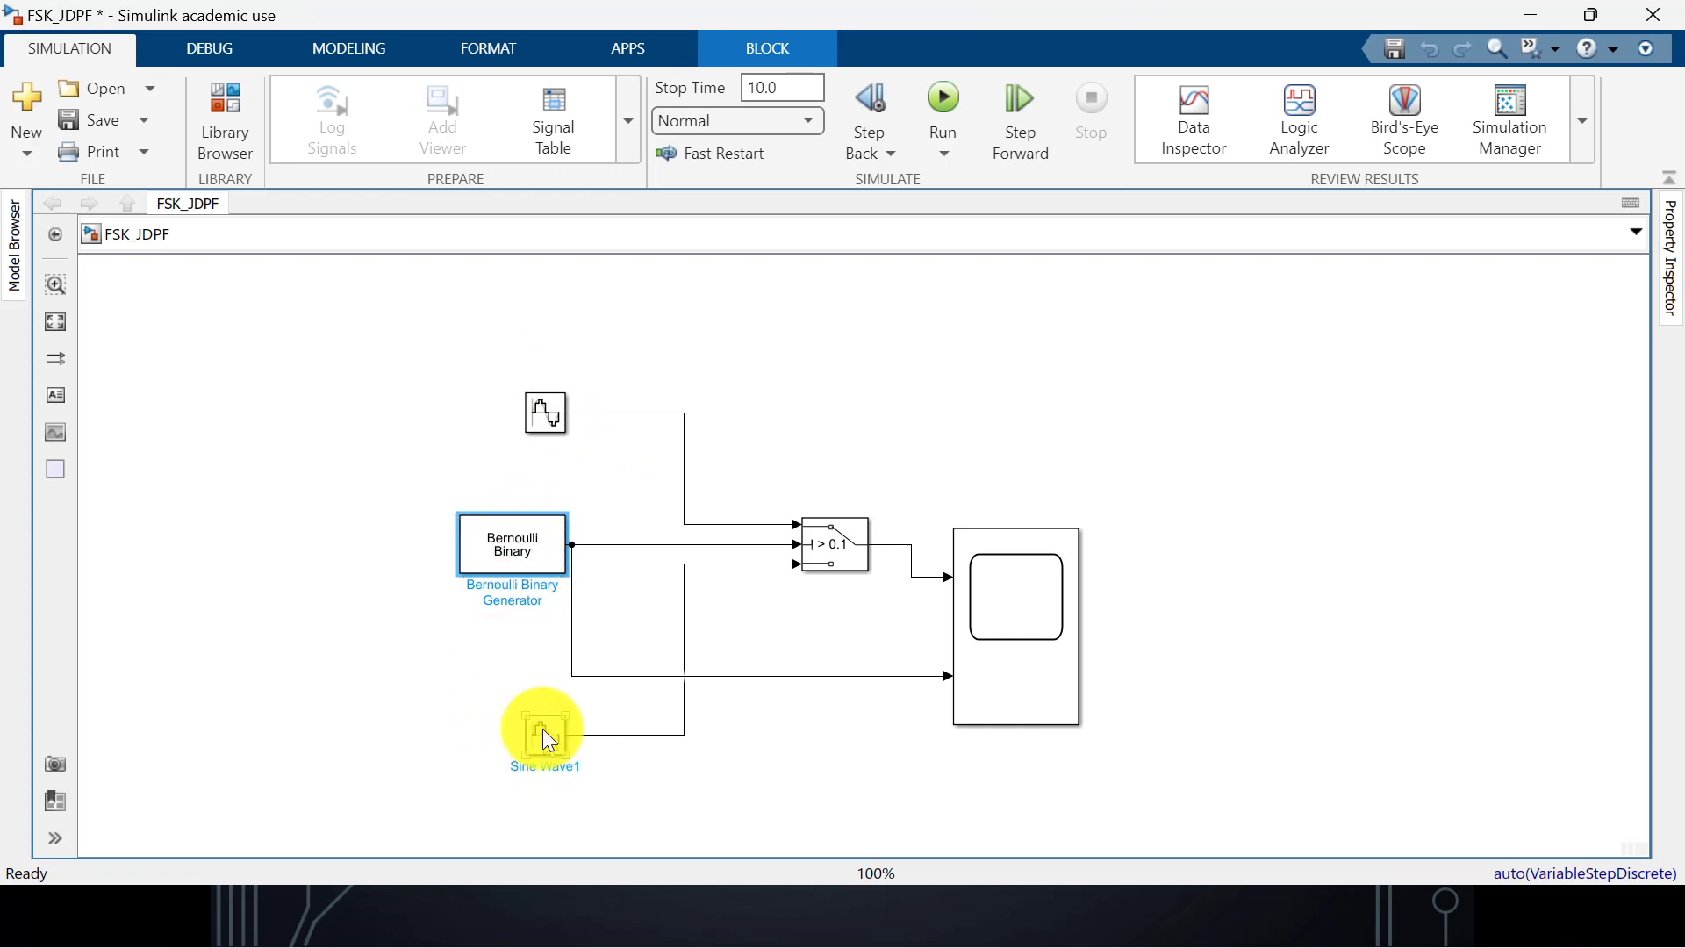
double_click(539, 731)
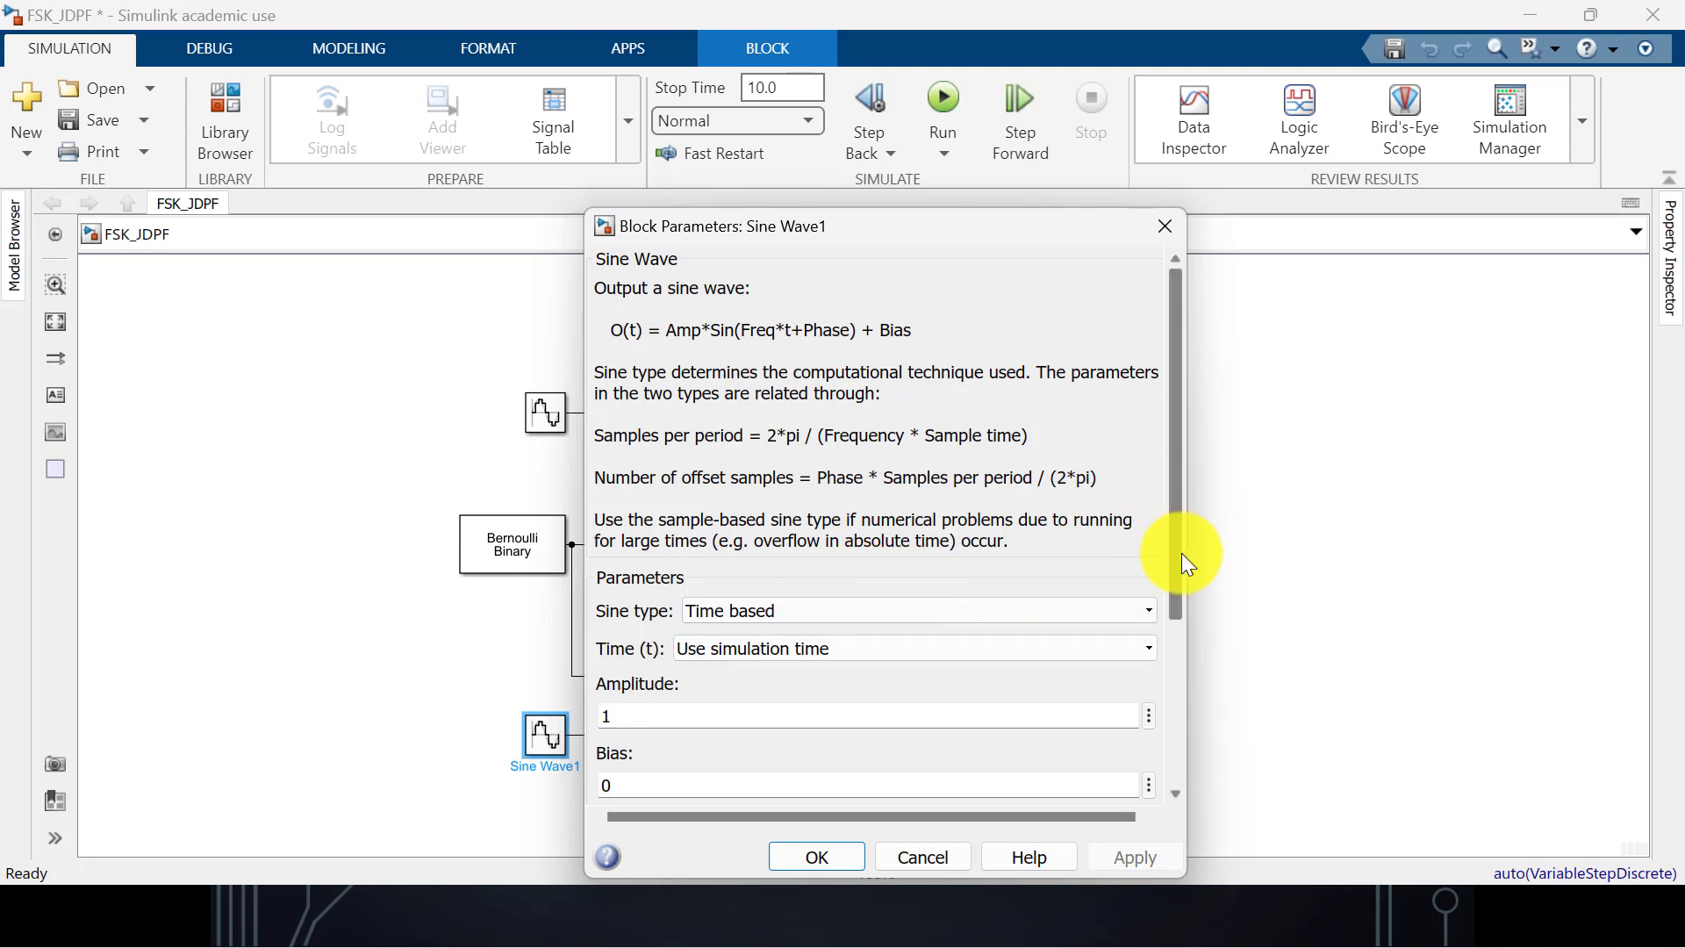
drag(1181, 554, 1171, 747)
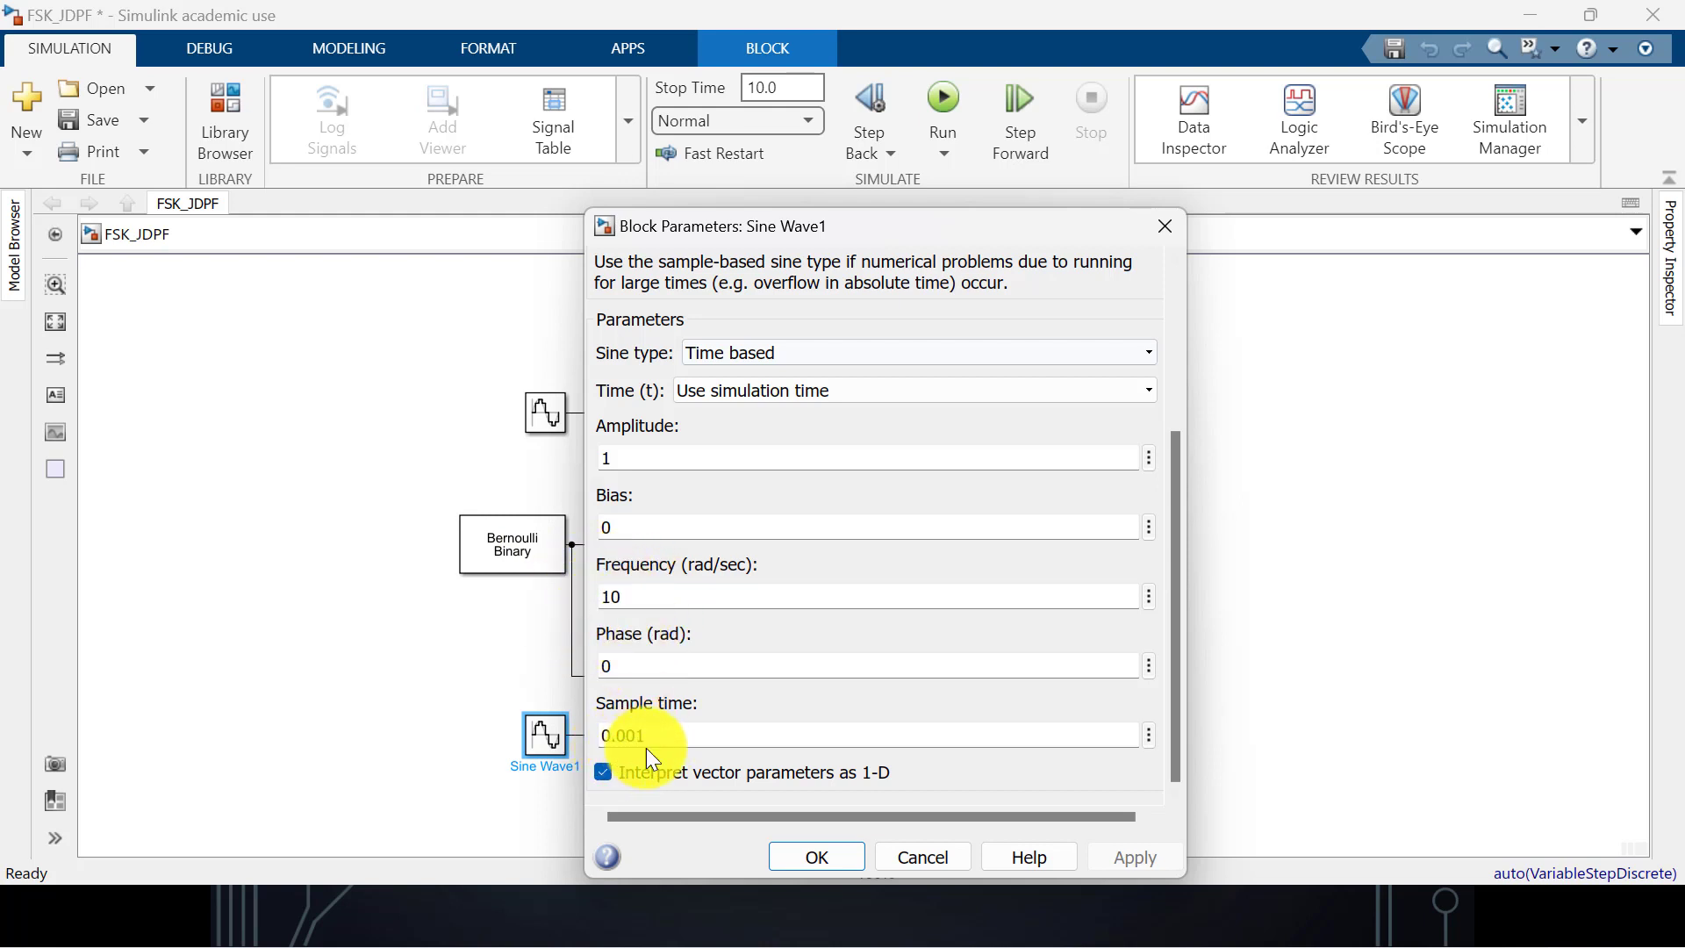
click(845, 863)
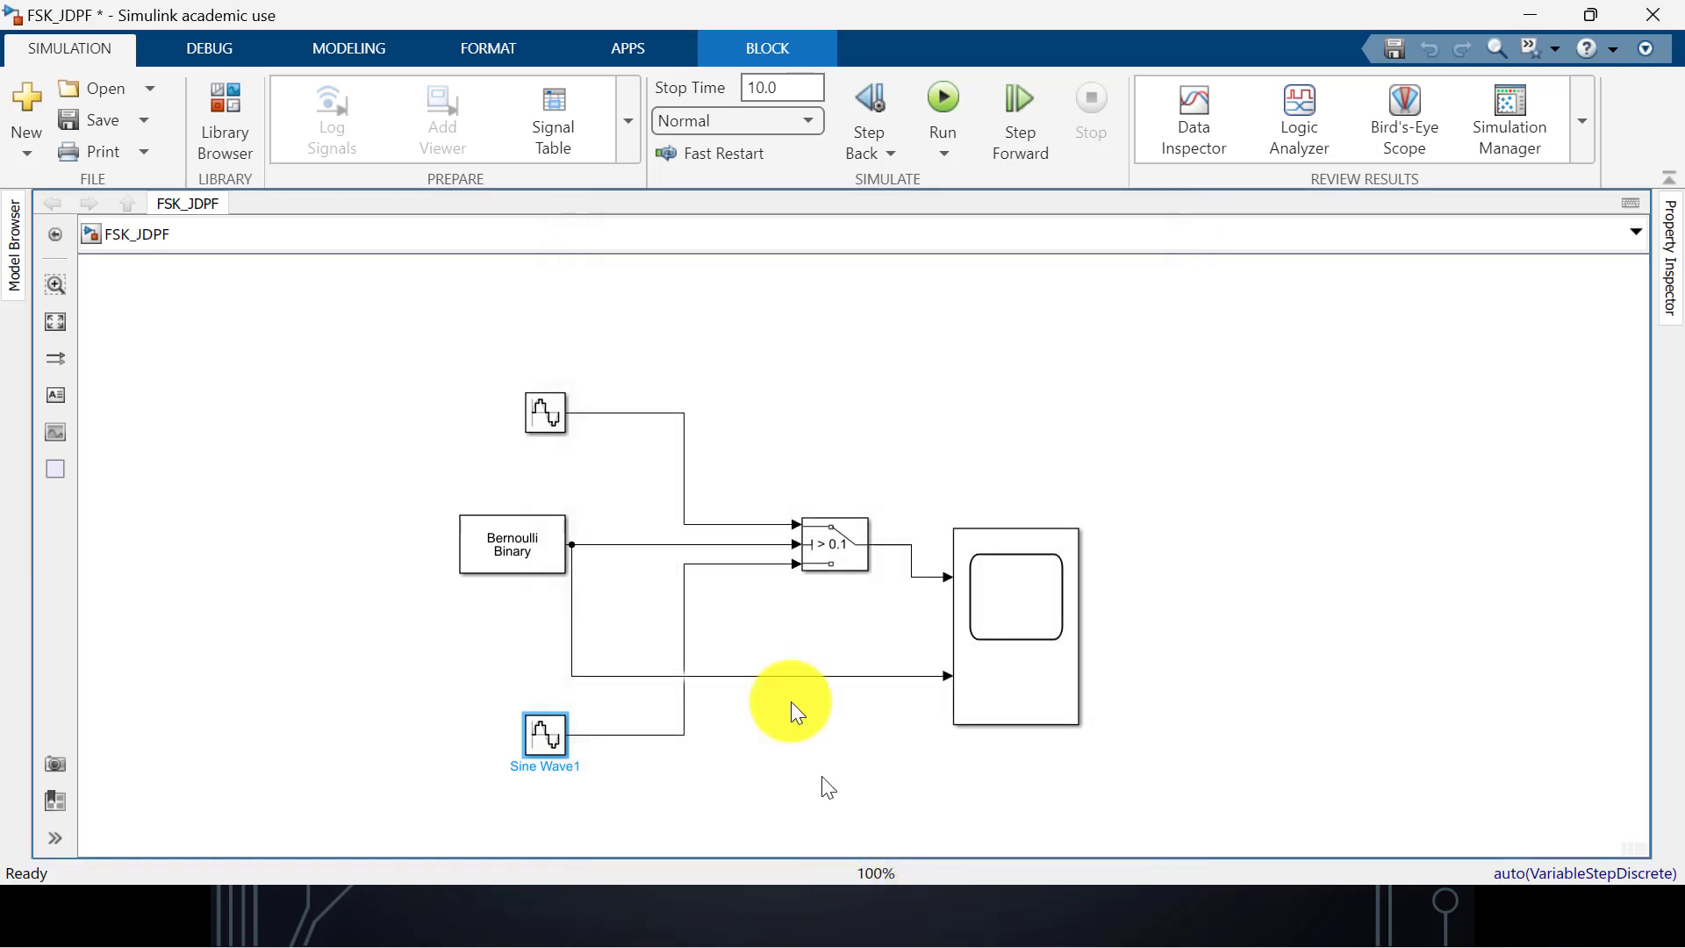
Create a text annotation reading "FRECUENCIA PORTADORA 1" above the upper Sine Wave block
click(514, 367)
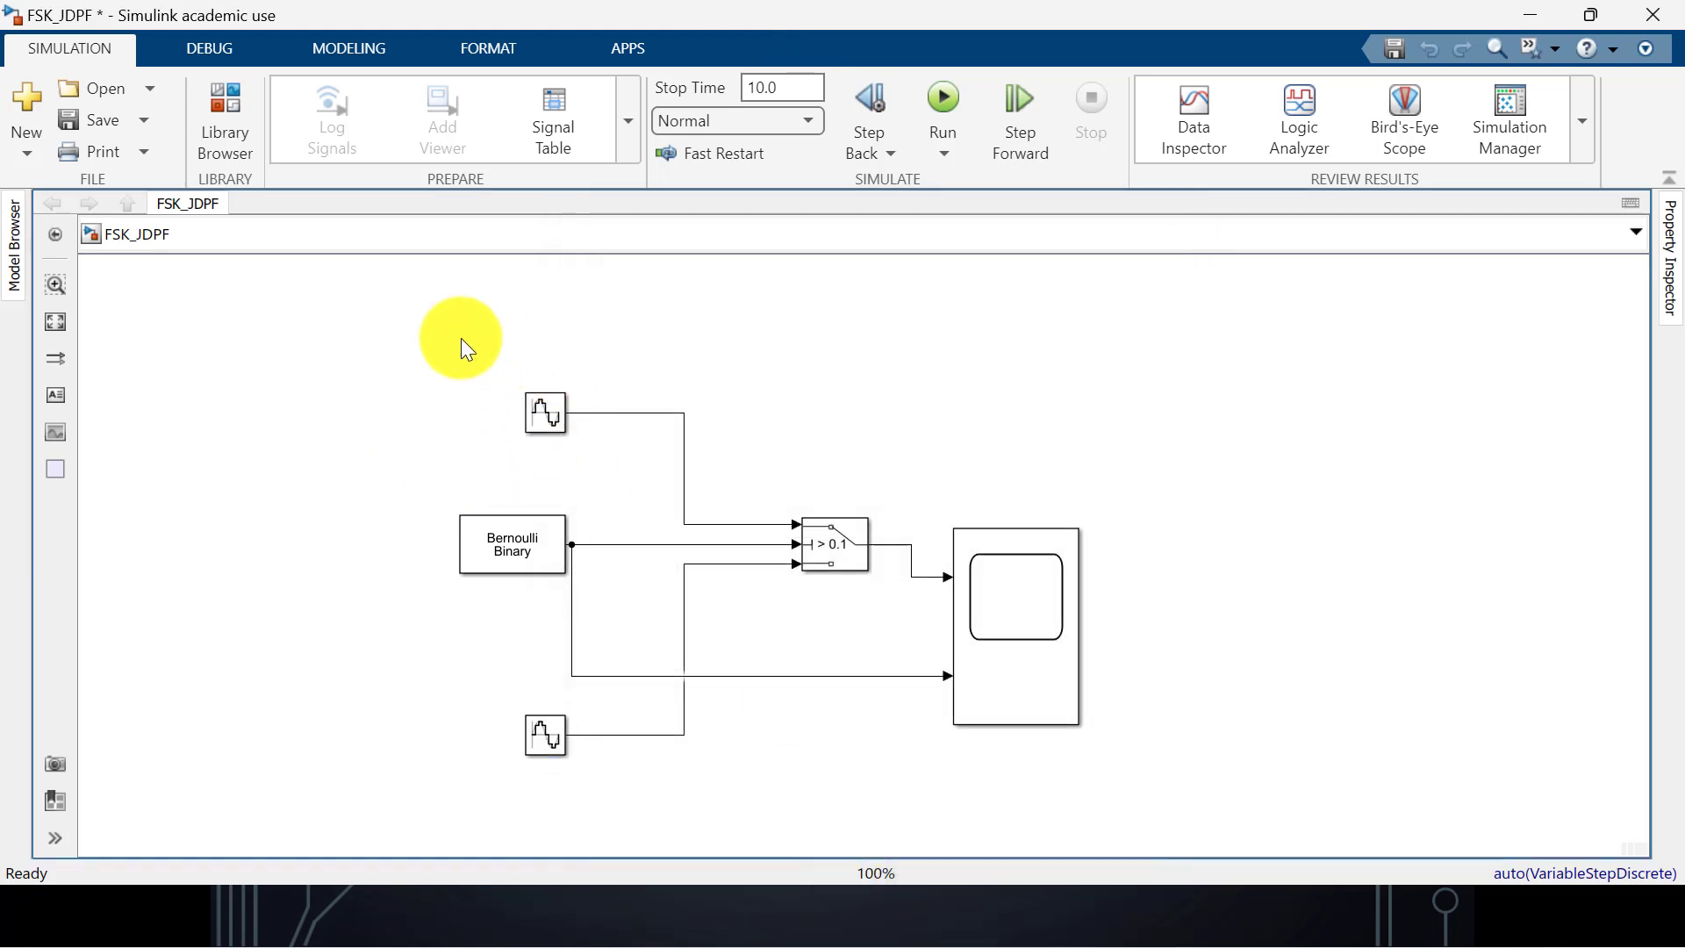
double_click(463, 339)
click(506, 357)
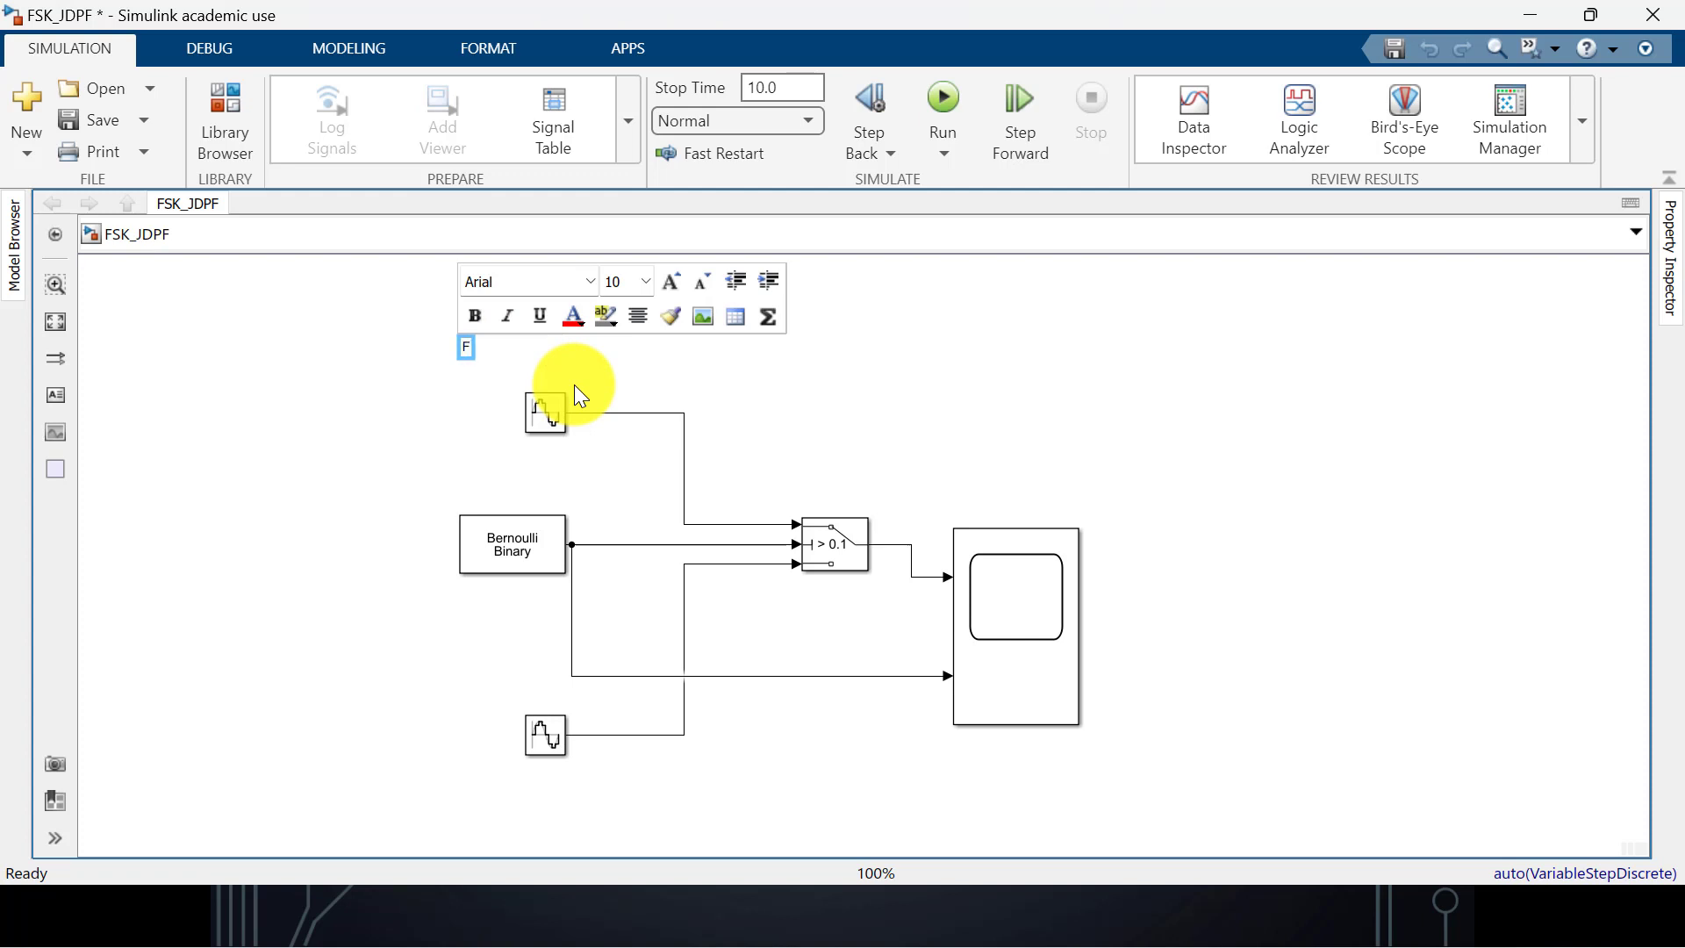
text(RE)
key(BackSpace)
key(BackSpace)
text(FRECUENC)
key(BackSpace)
key(BackSpace)
key(BackSpace)
text(ENCIA)
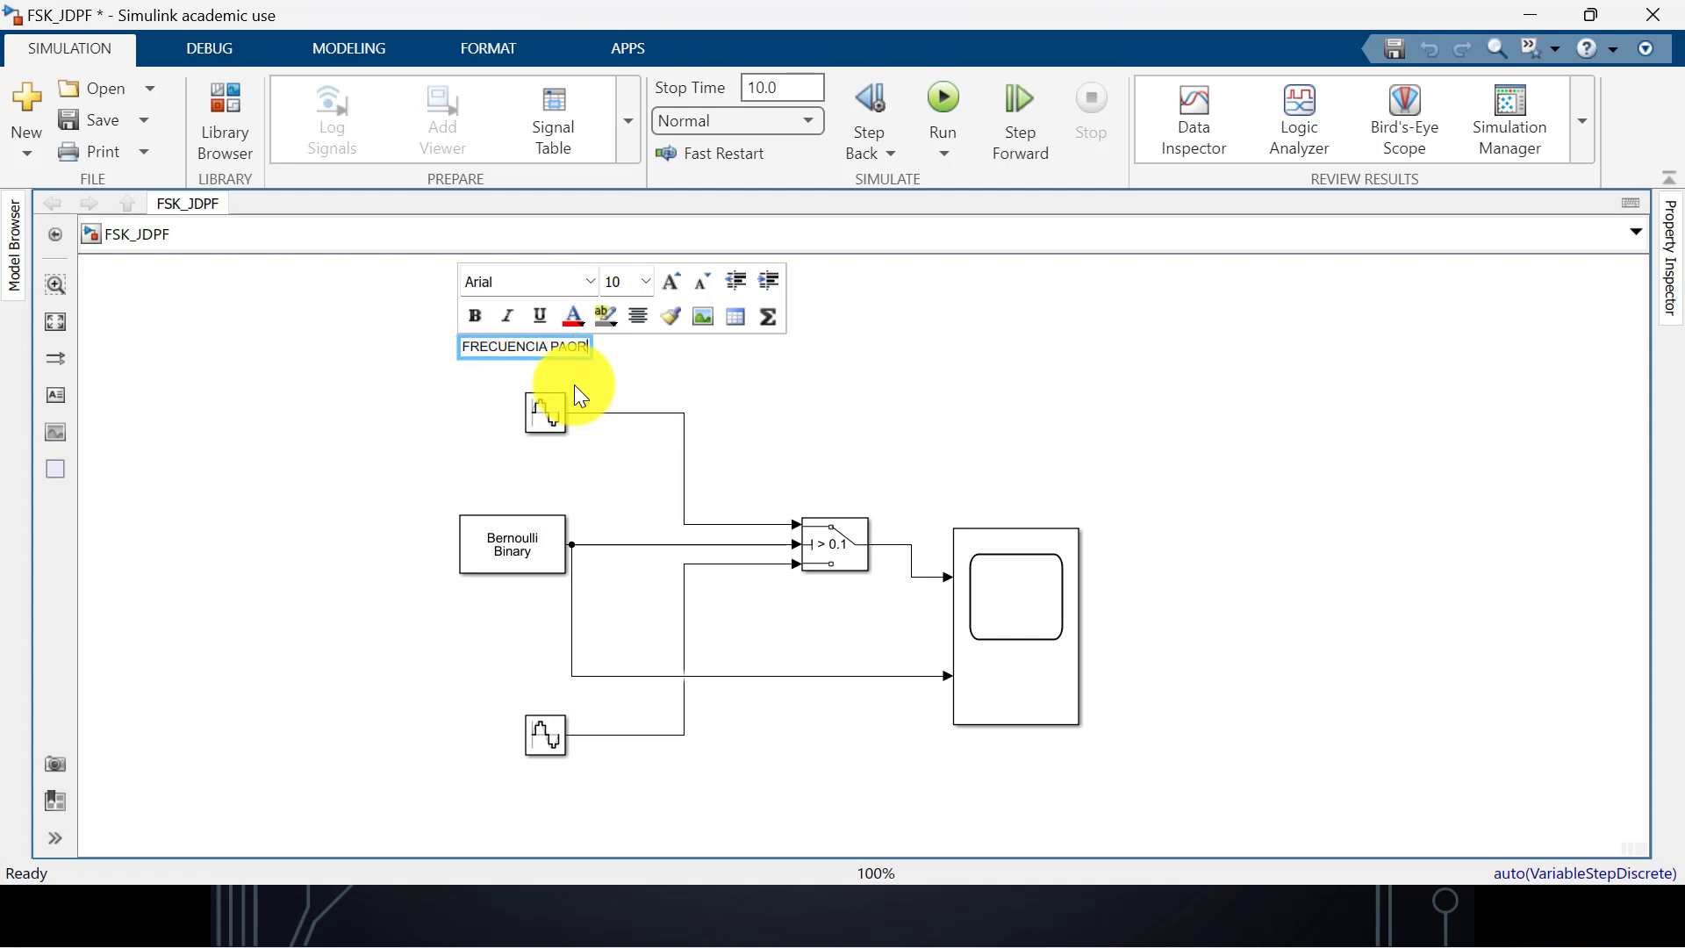
text( PORTADORA 1)
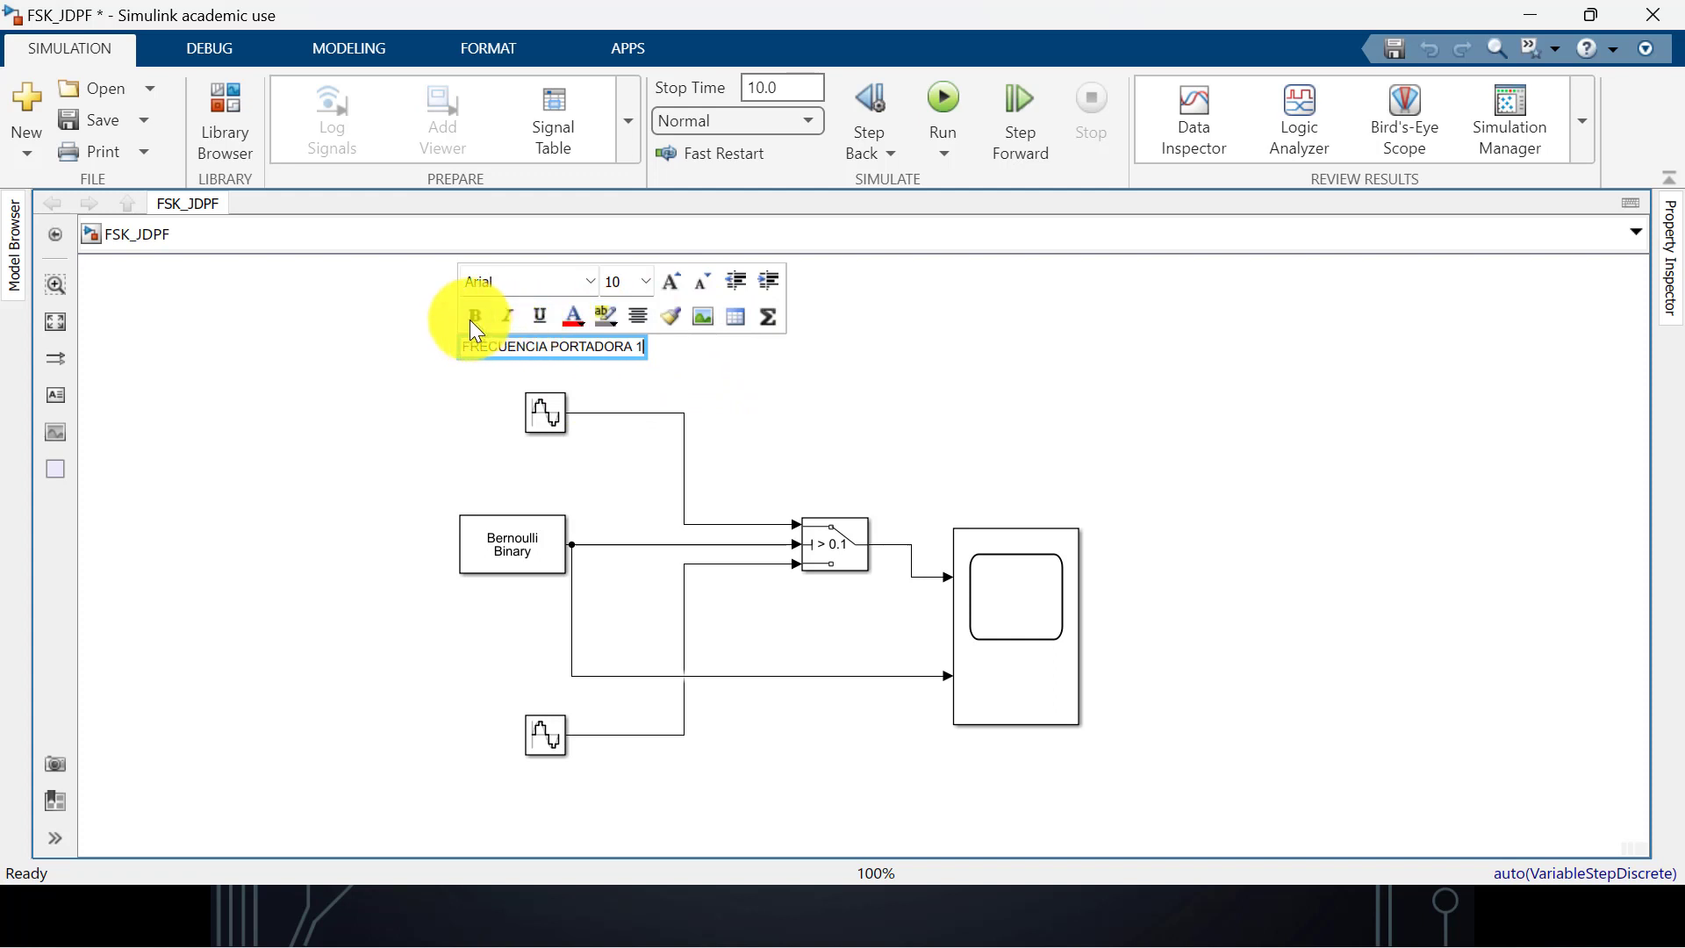
Move the "FRECUENCIA PORTADORA 1" annotation down so it sits directly above the upper Sine Wave block
key(ctrl+a)
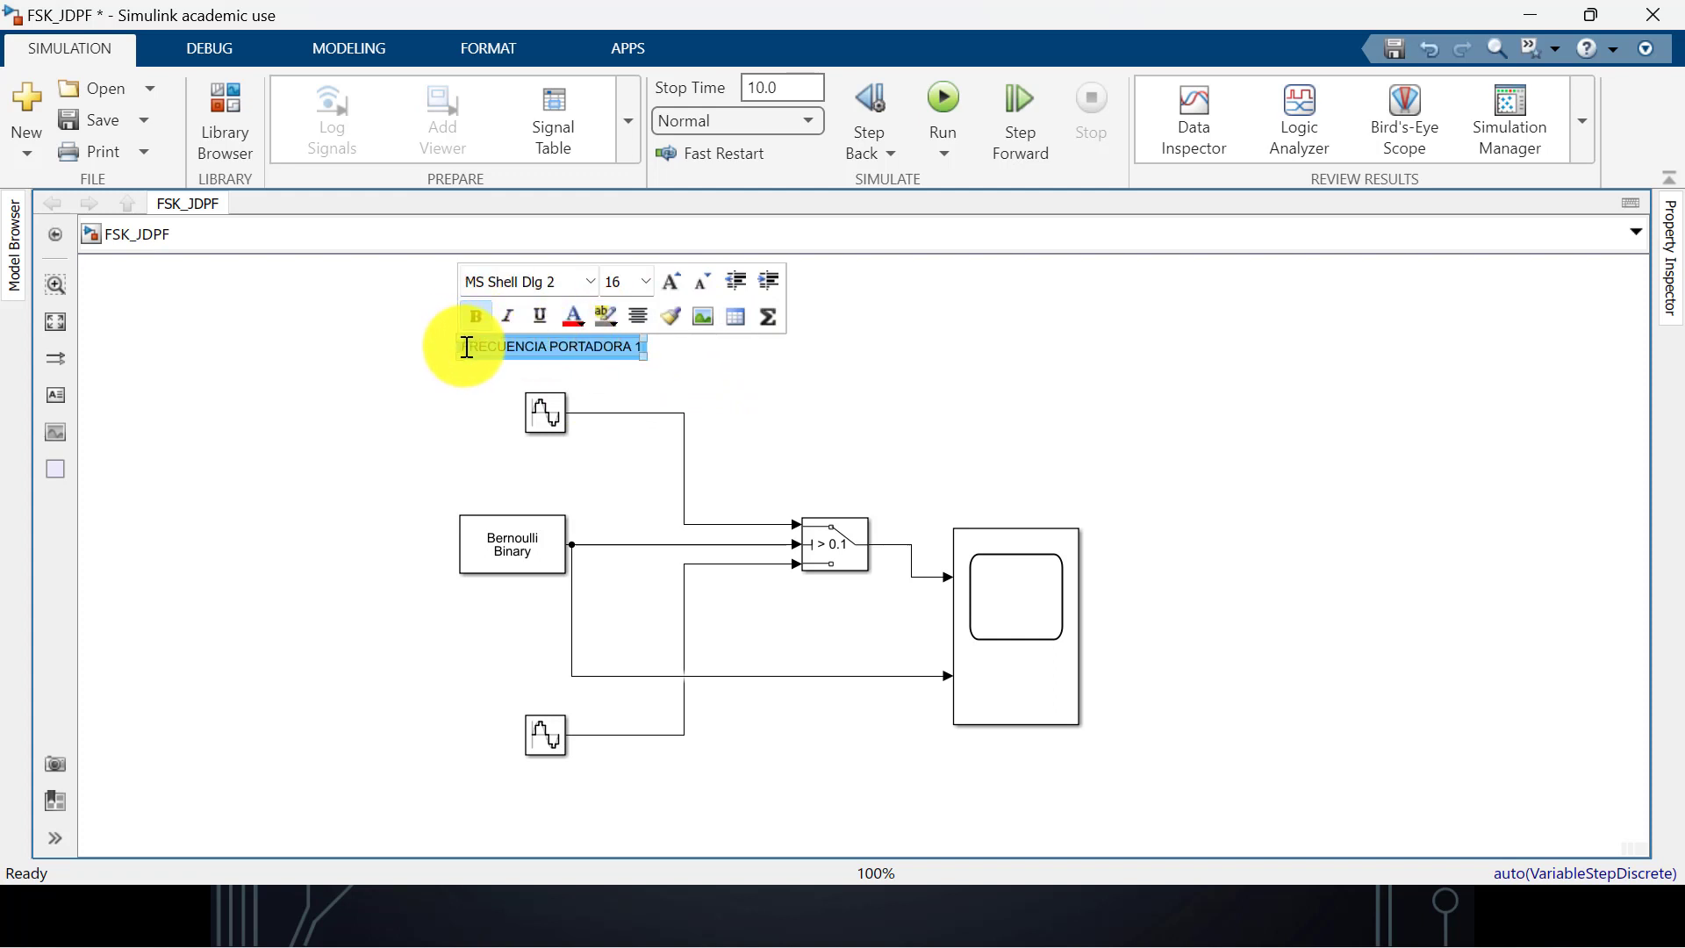
mouse_move(462, 346)
mouse_down()
mouse_move(681, 369)
mouse_move(488, 371)
mouse_up()
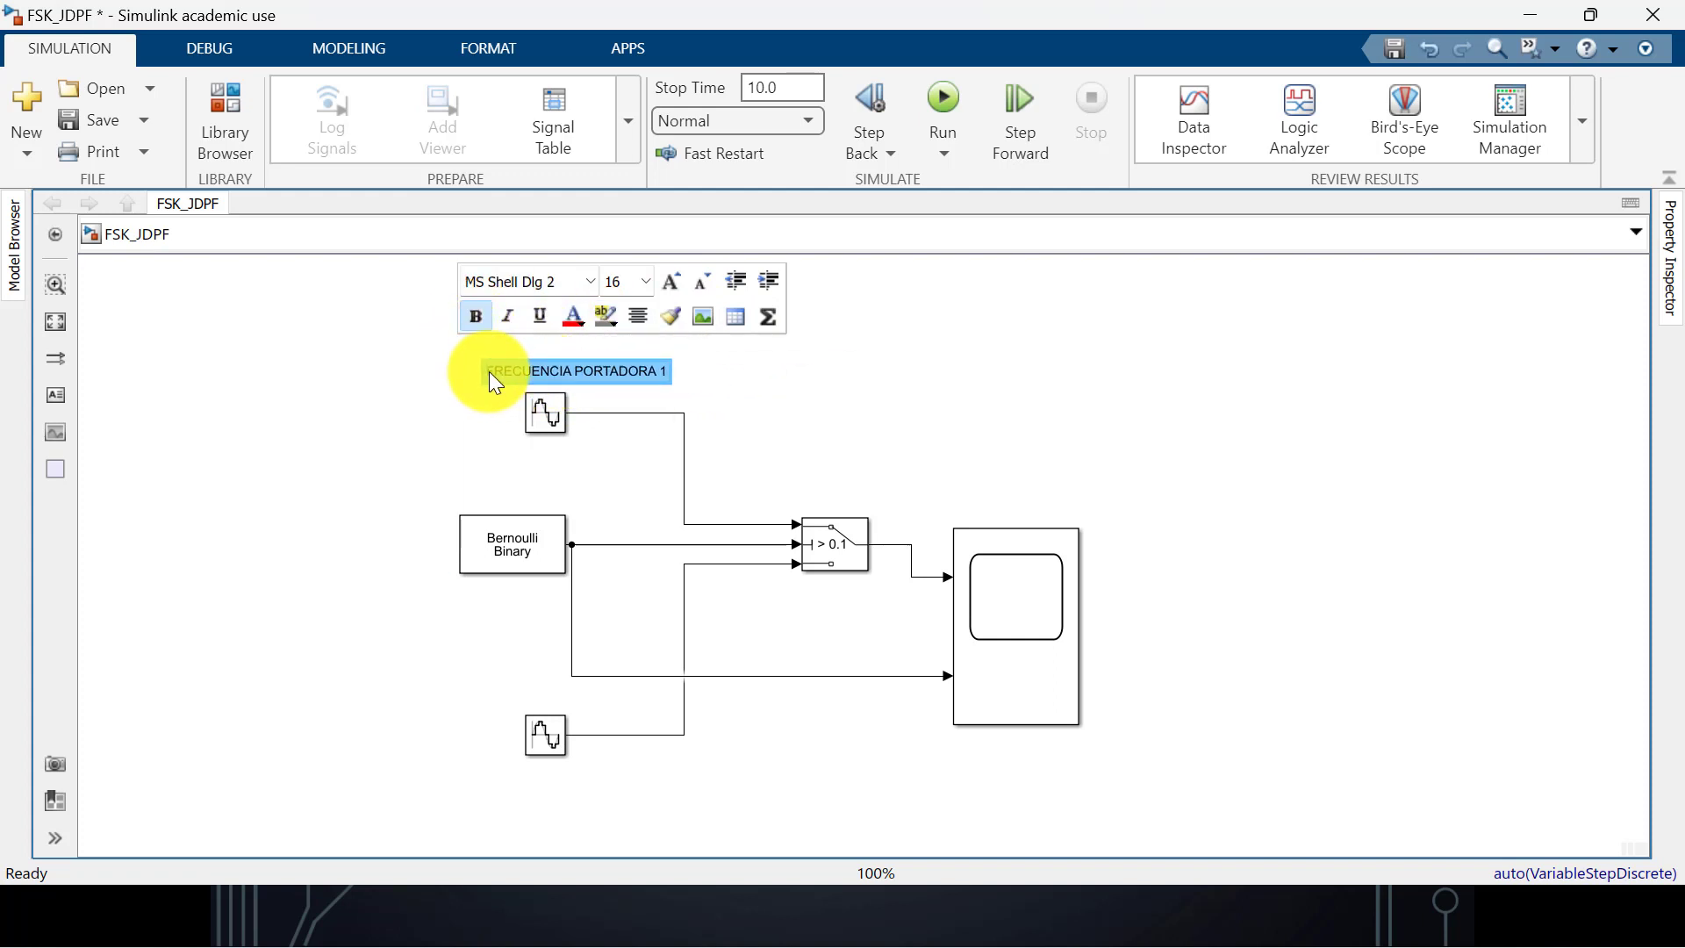
click(807, 379)
Create a text annotation reading "FRECUENCIA DE PORTADORA 2" just below the lower Sine Wave block
double_click(575, 768)
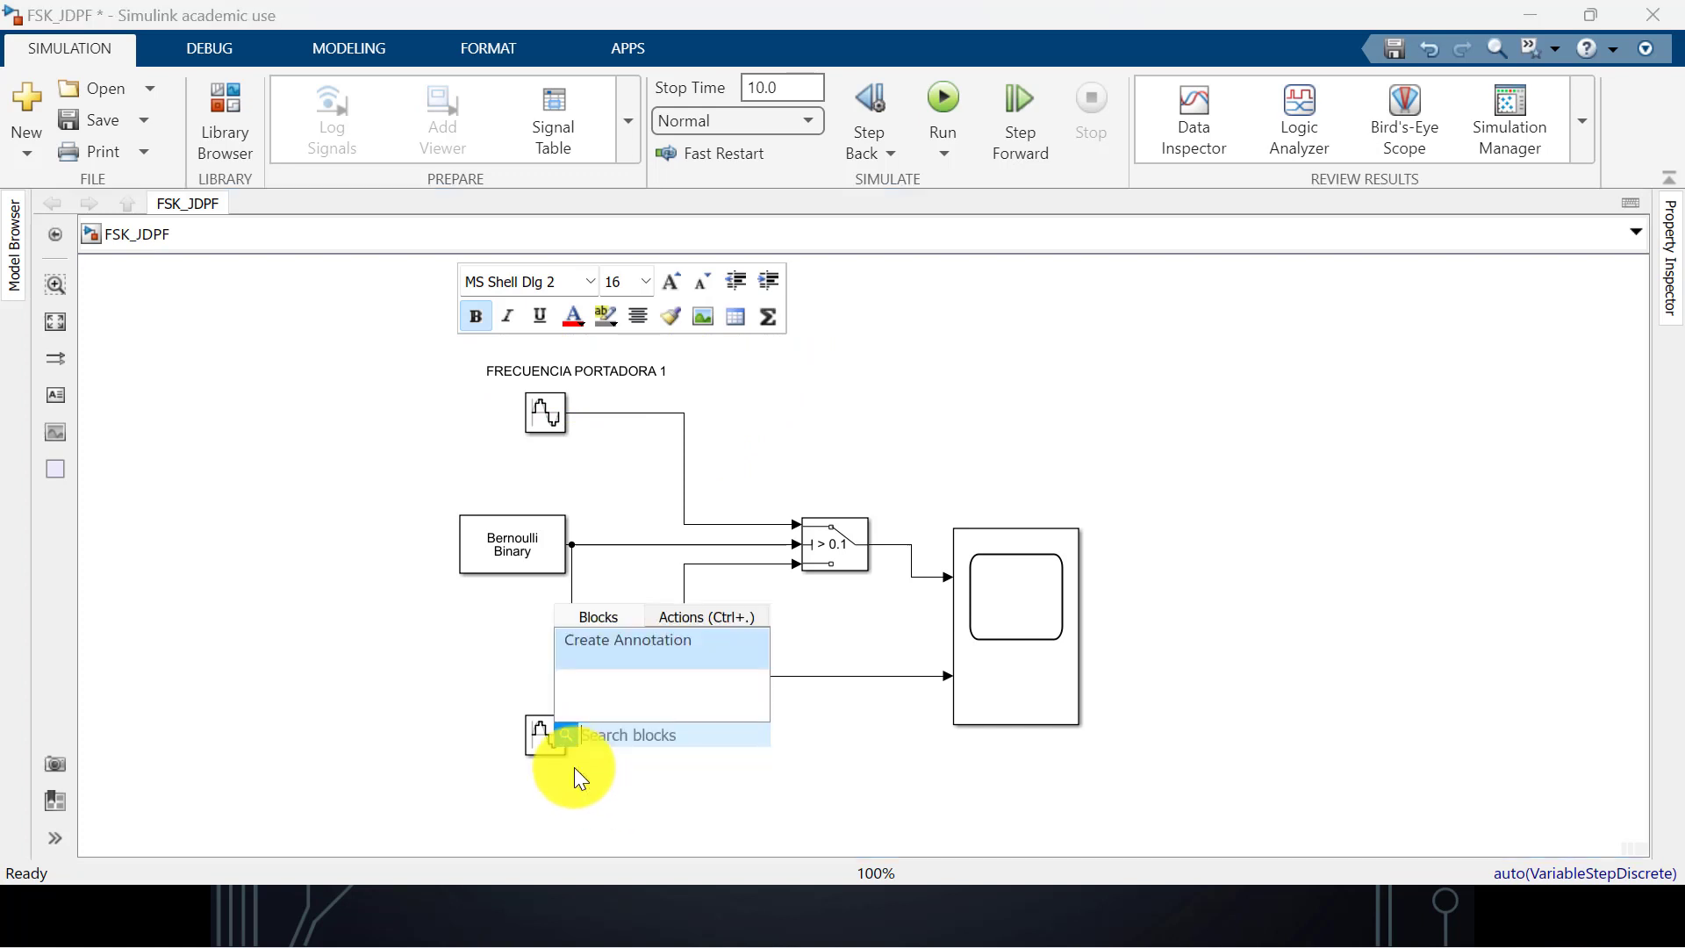
click(612, 647)
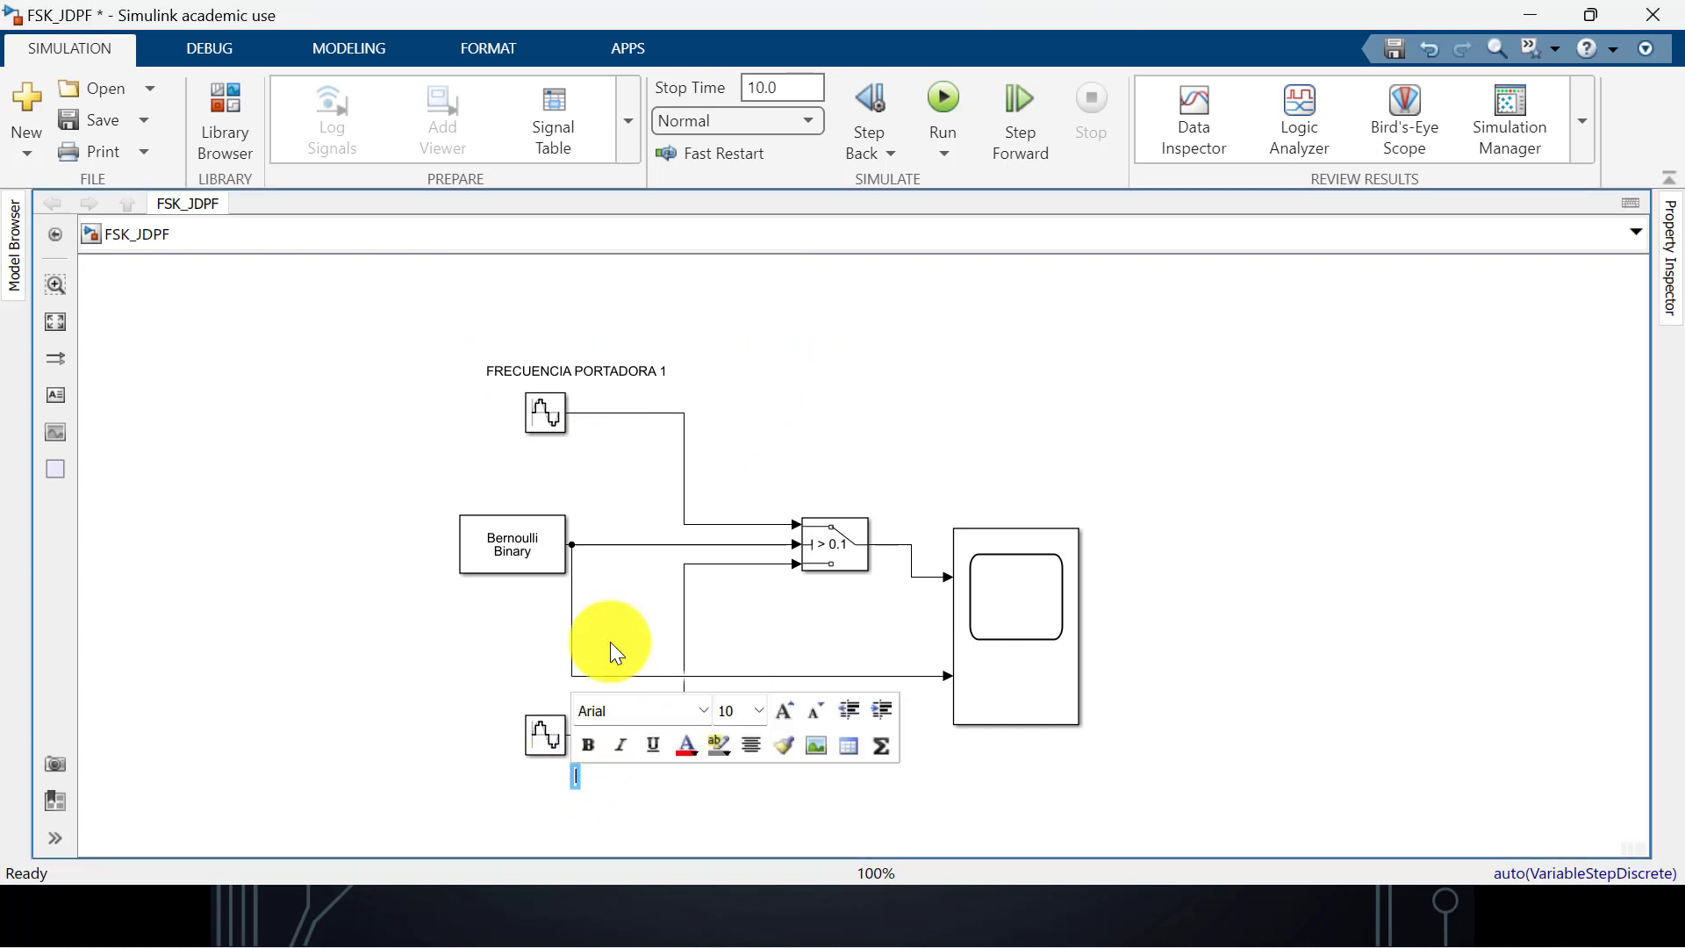
text(FREEC)
key(BackSpace)
key(BackSpace)
text(CUENCIA)
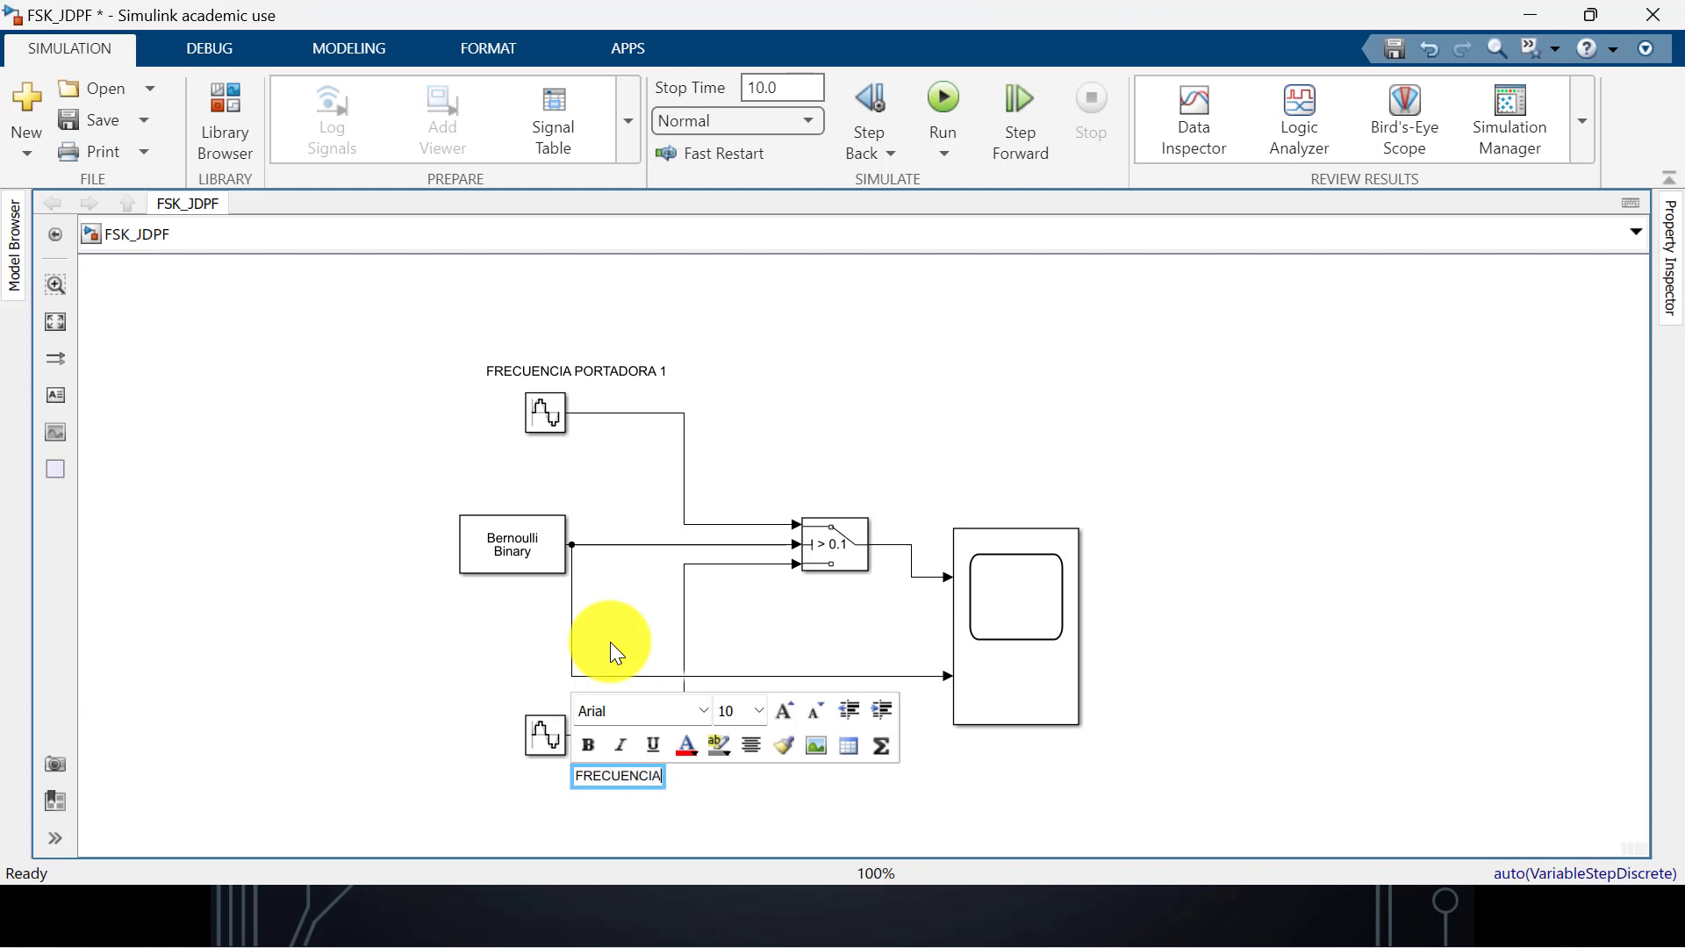
text( DE PORTA)
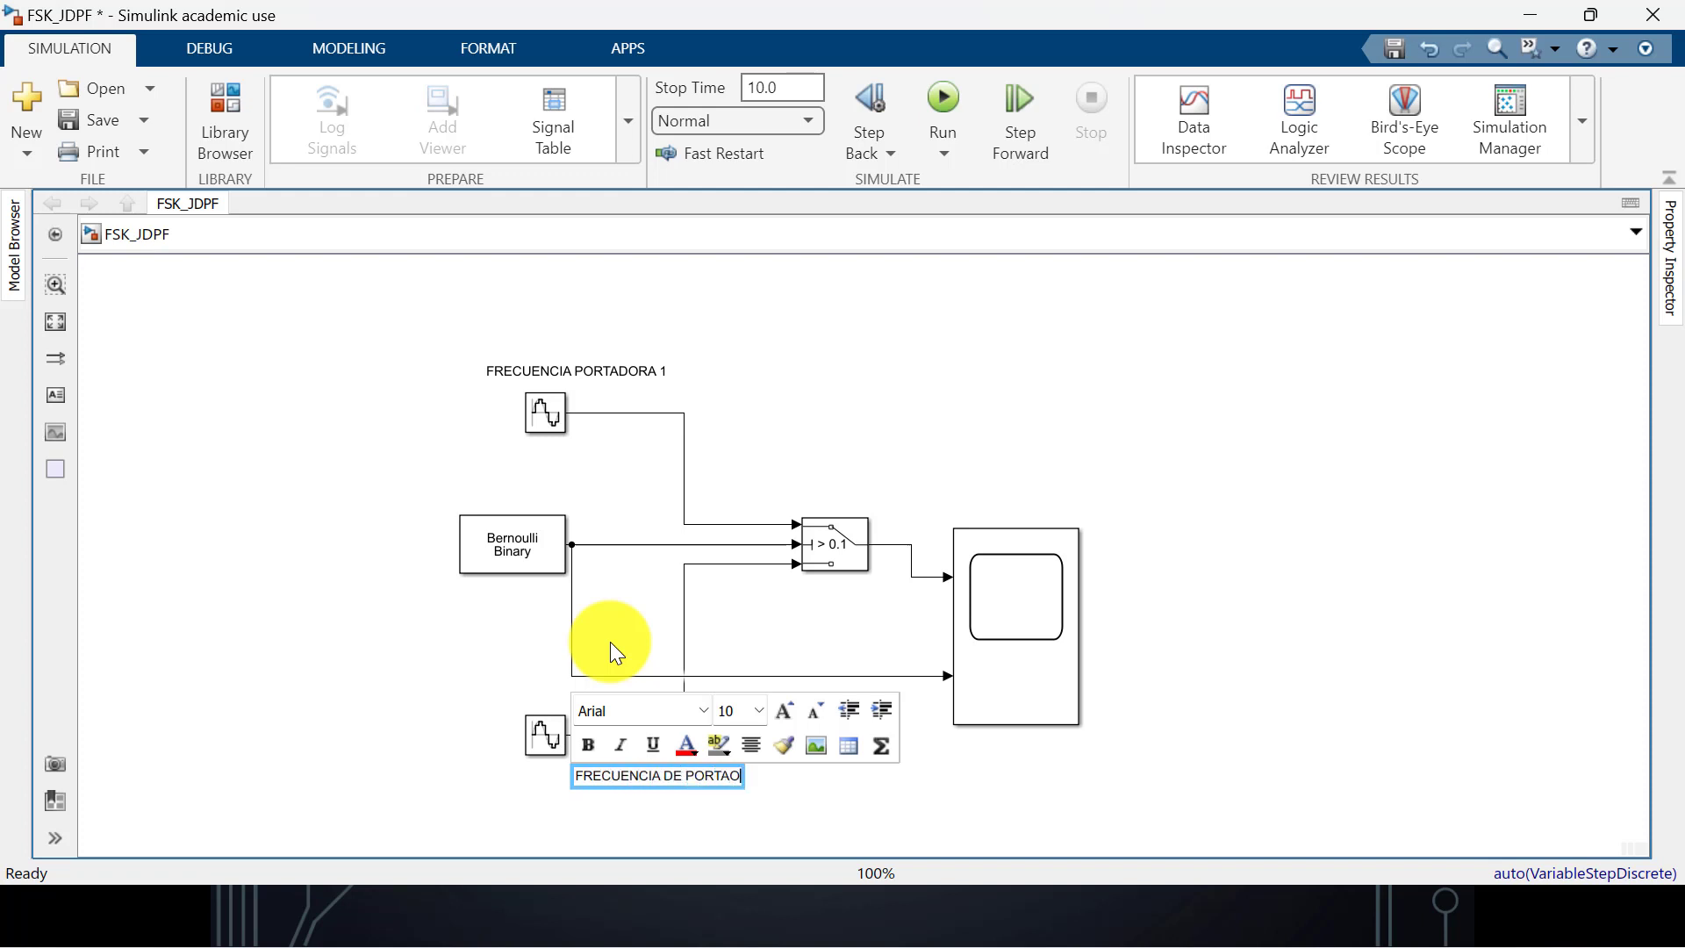
text(DORA 2)
click(581, 741)
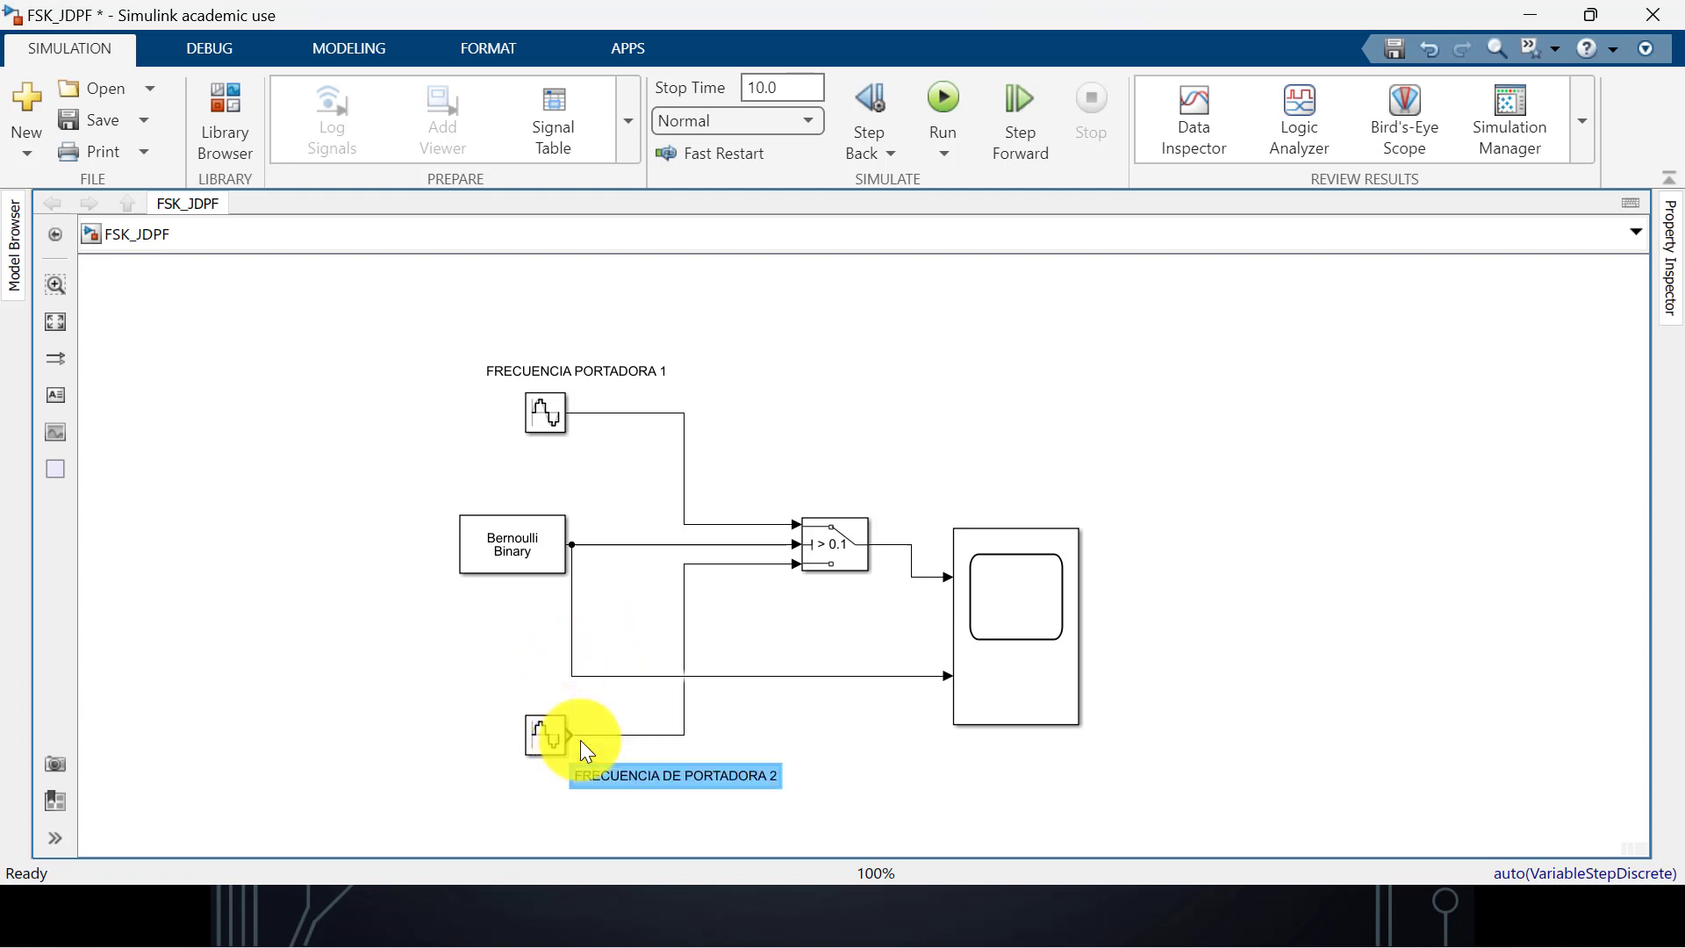
click(933, 832)
Create a text annotation reading "MODULADORA O MENSAJE" beside the Bernoulli Binary block
double_click(381, 547)
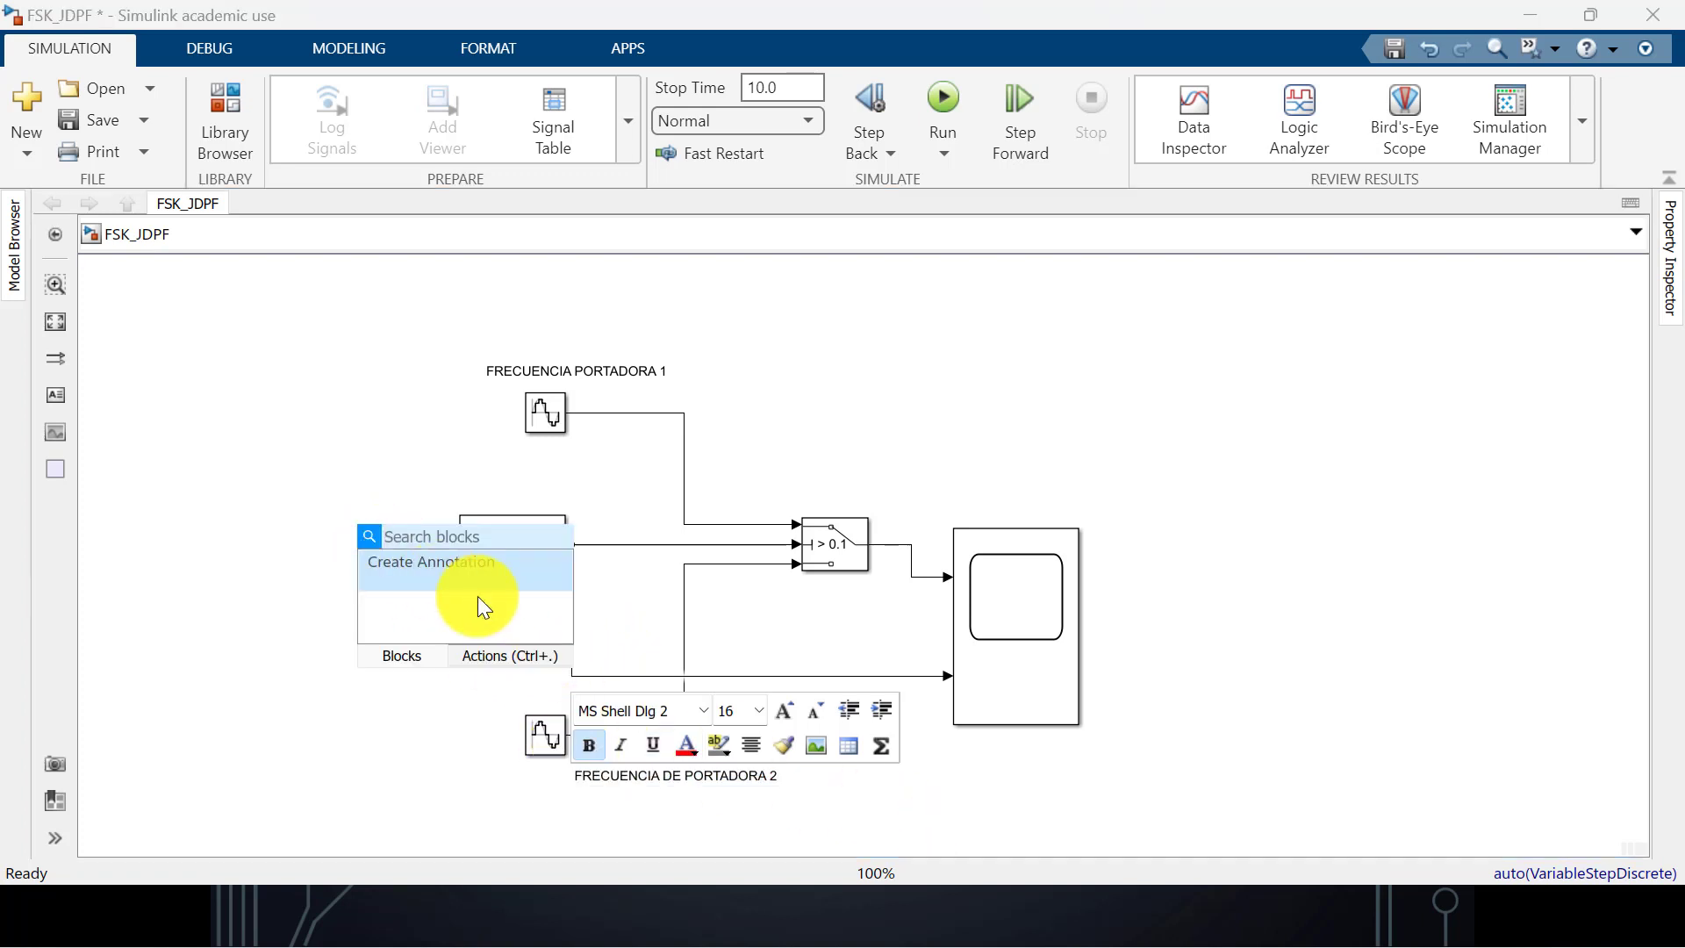
text(MODUL)
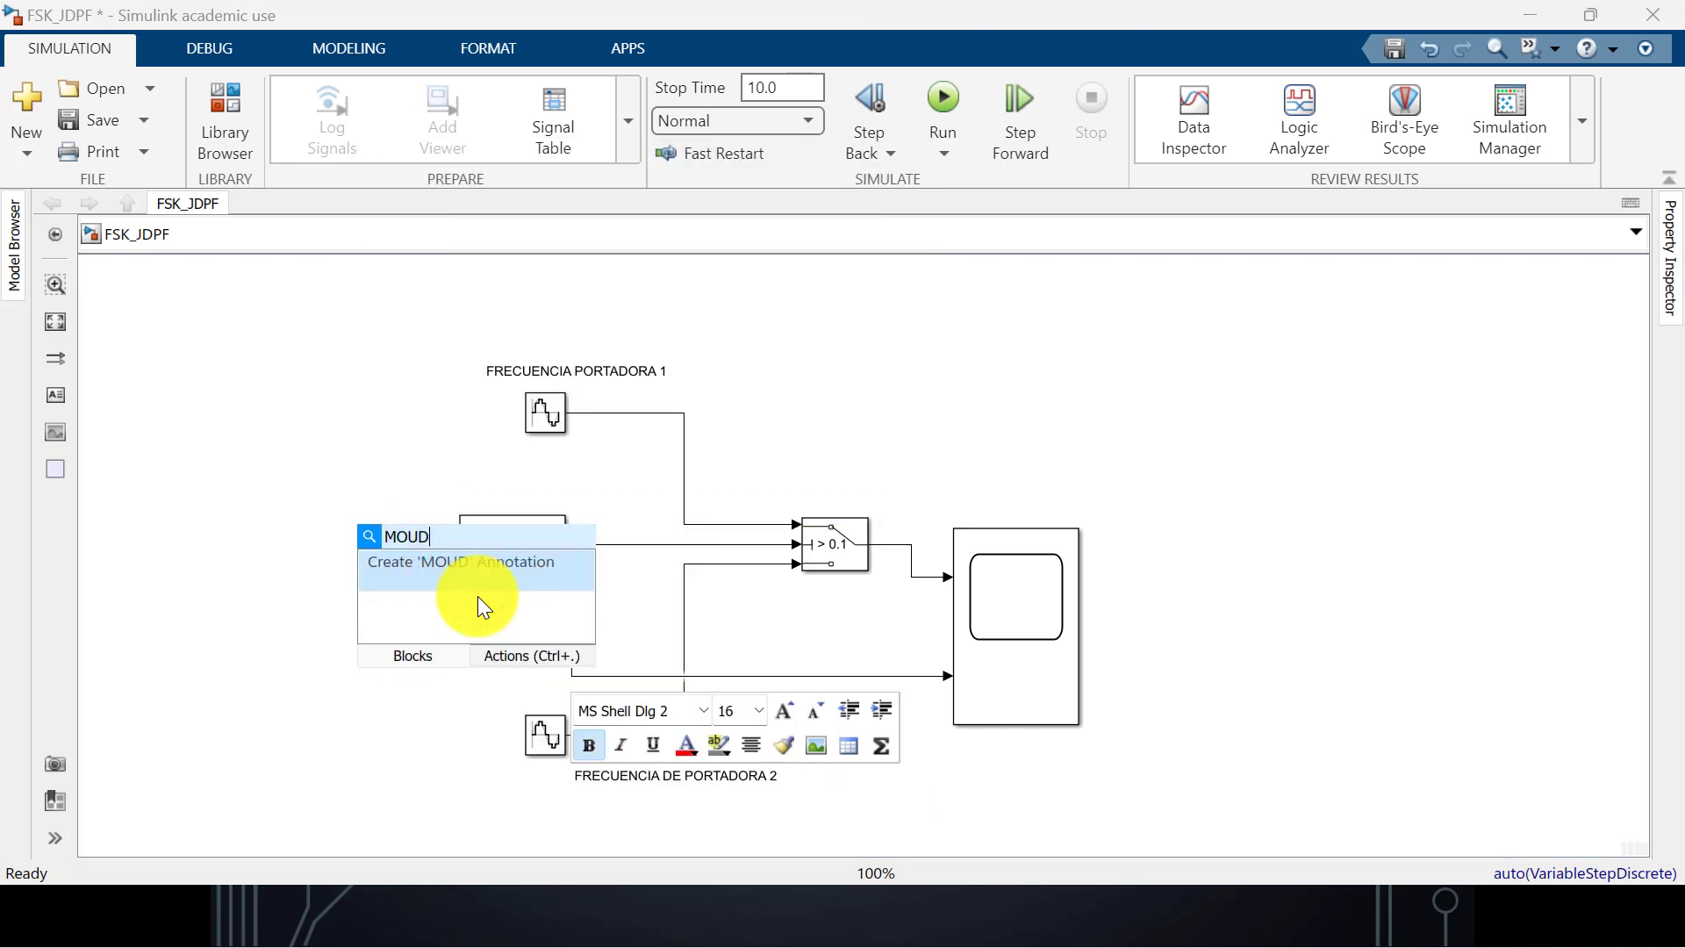
text(ADORA)
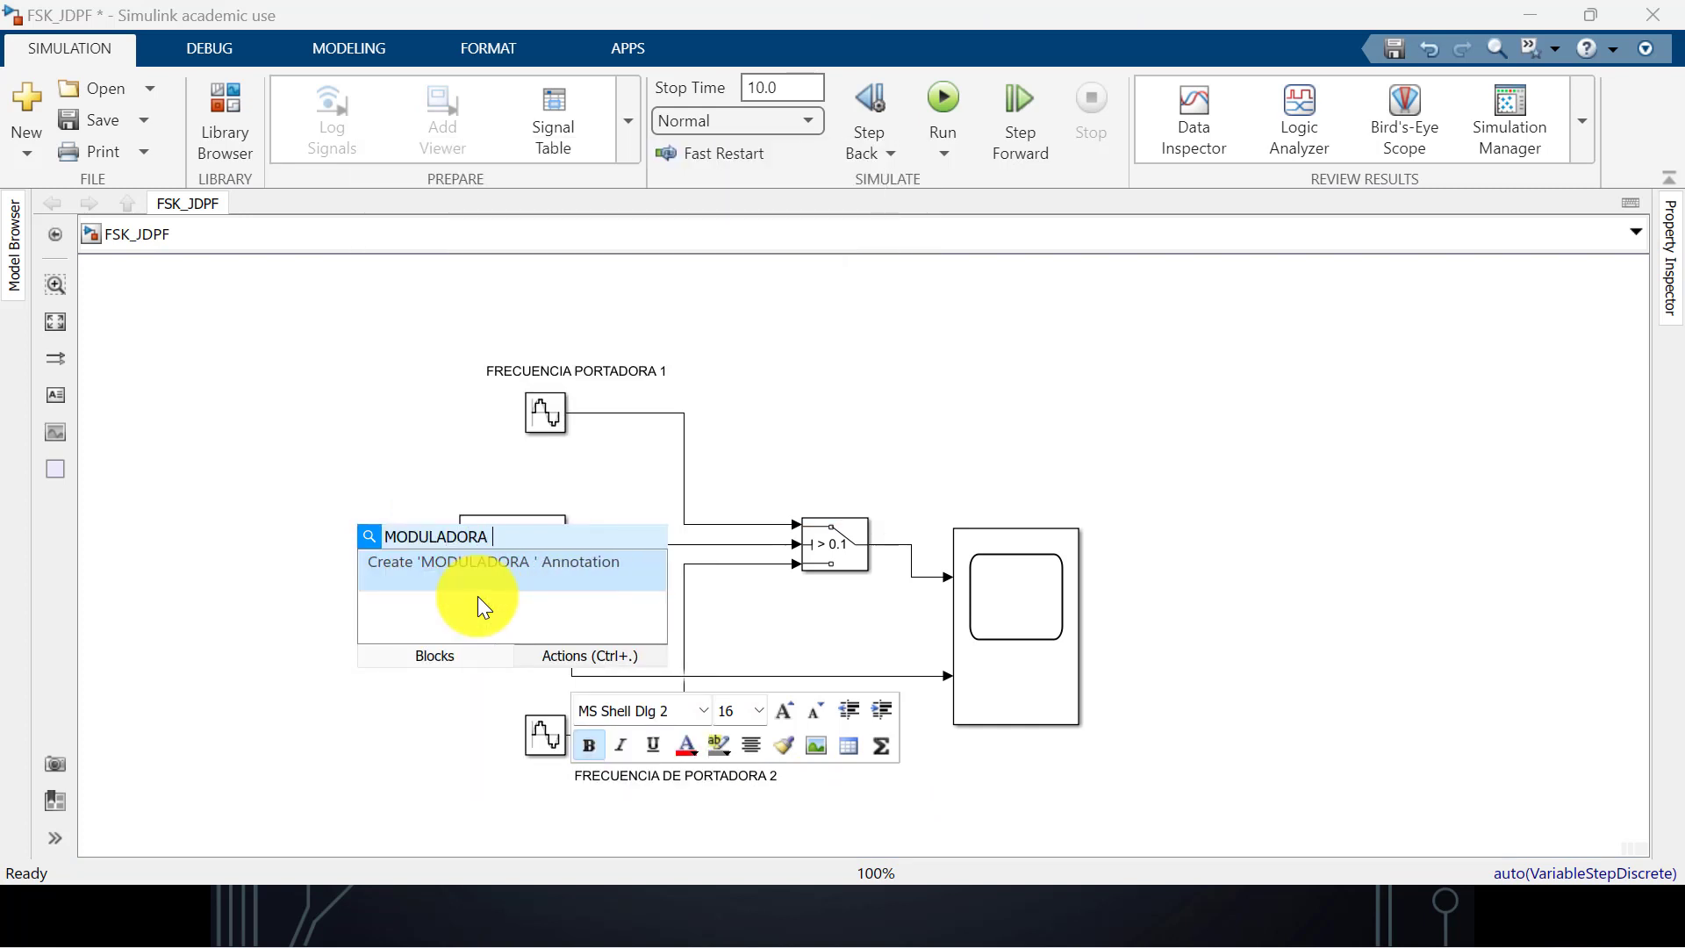
click(488, 576)
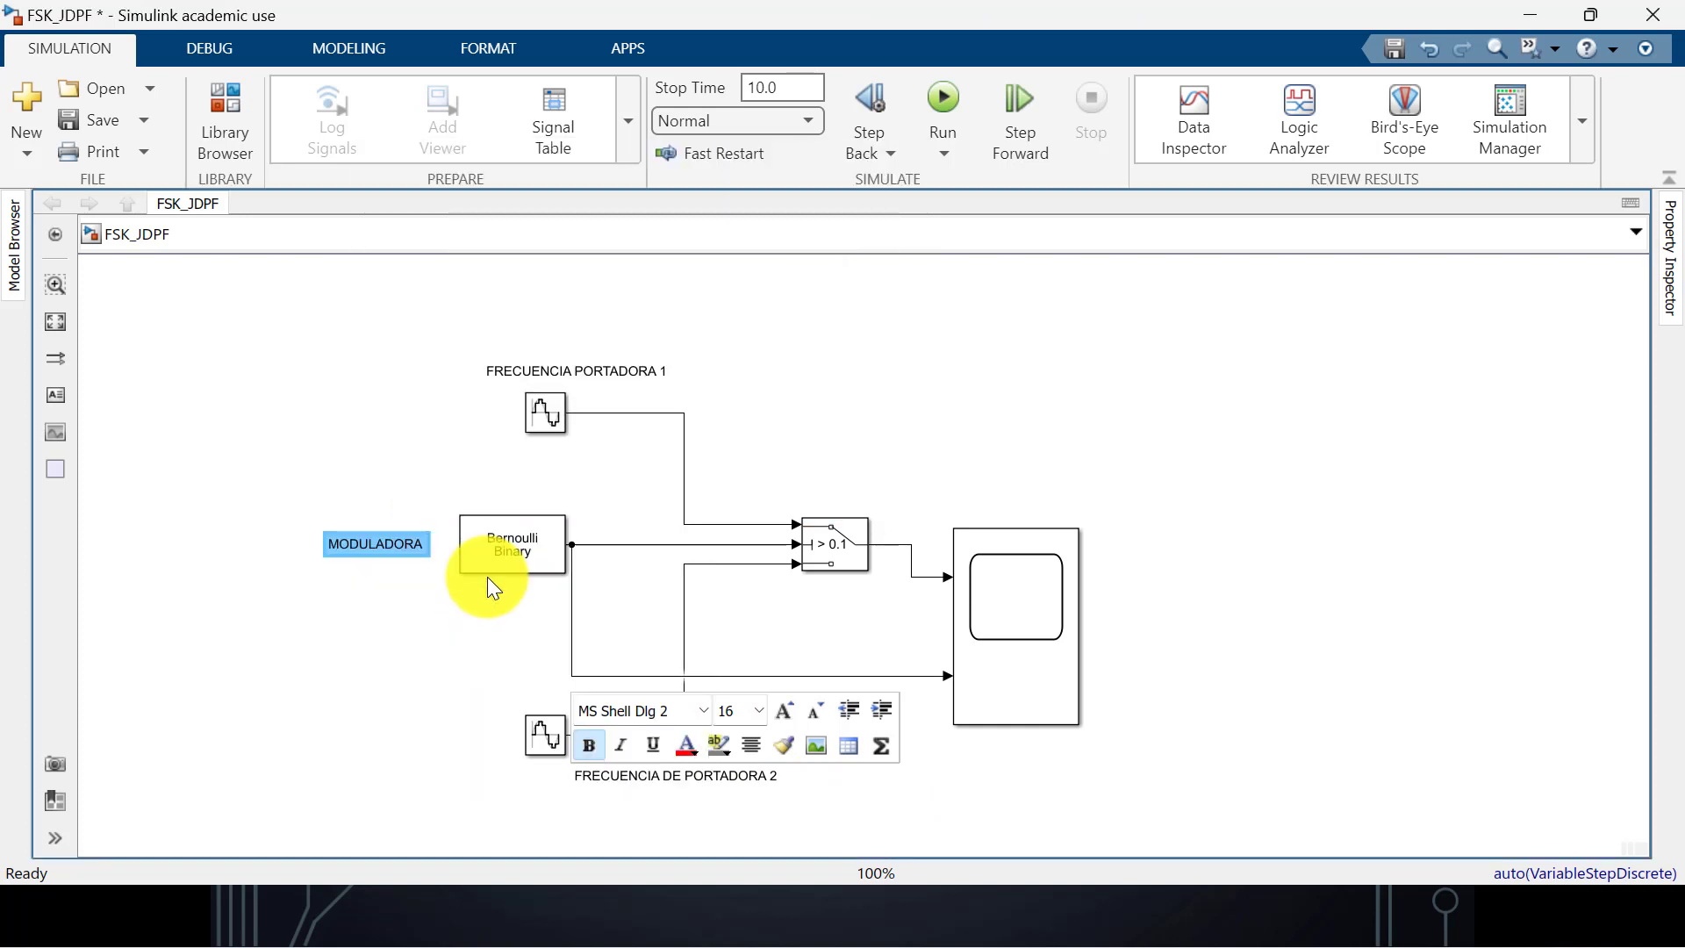
click(424, 549)
text(O ME)
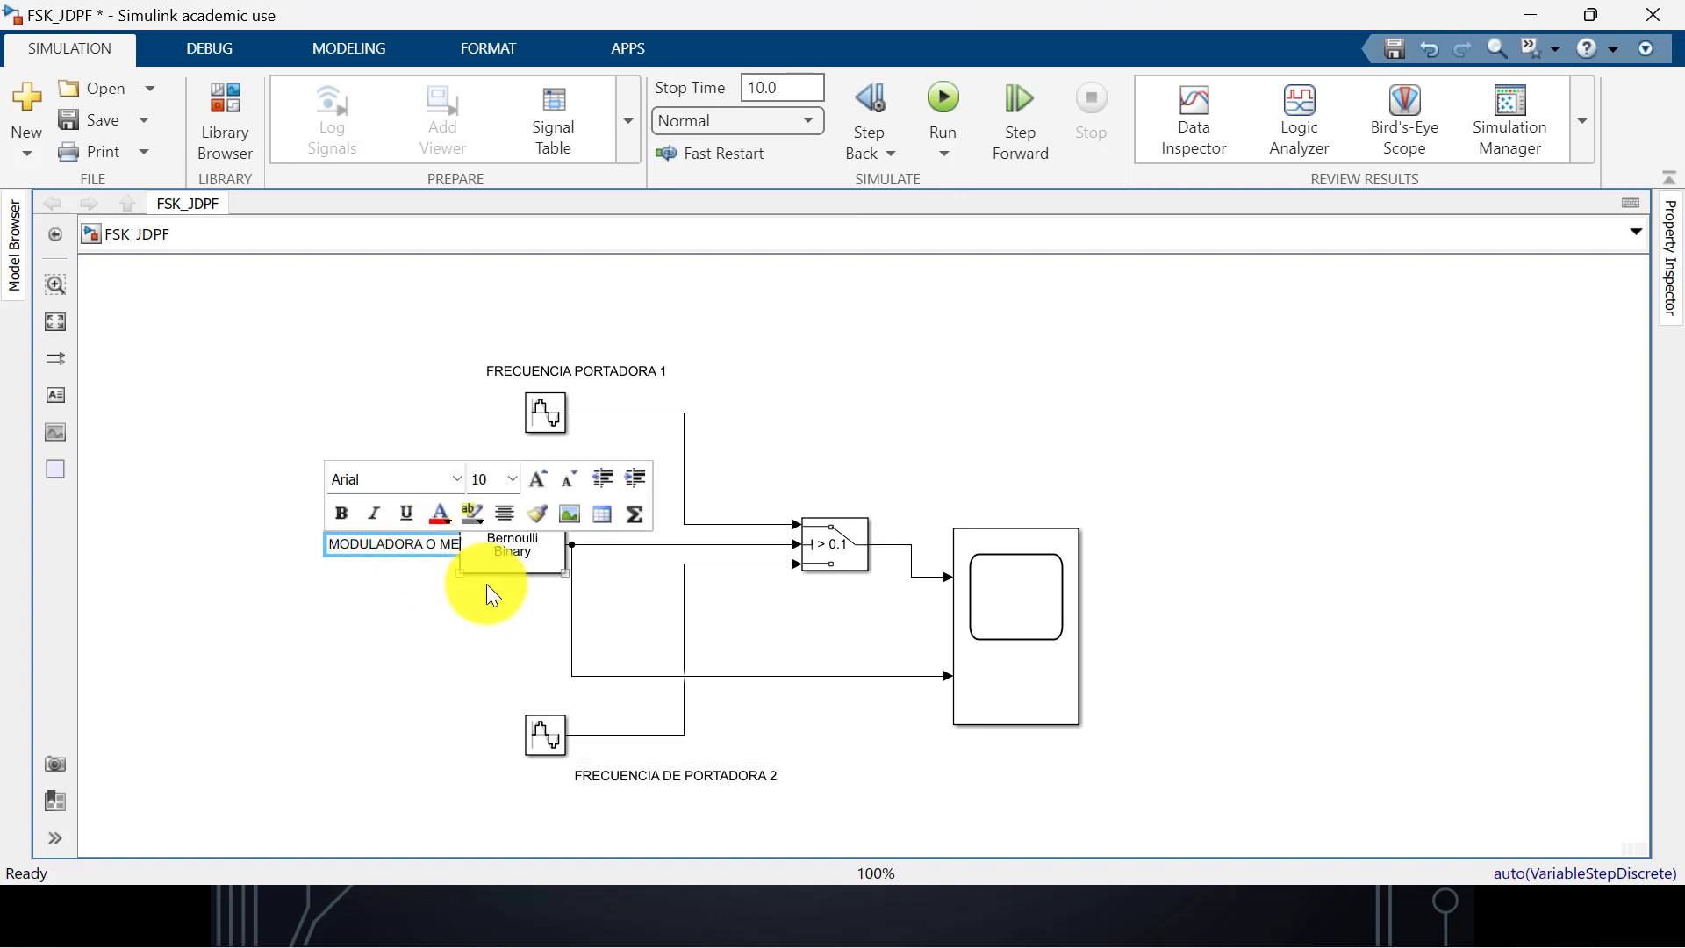
text(NSAJE)
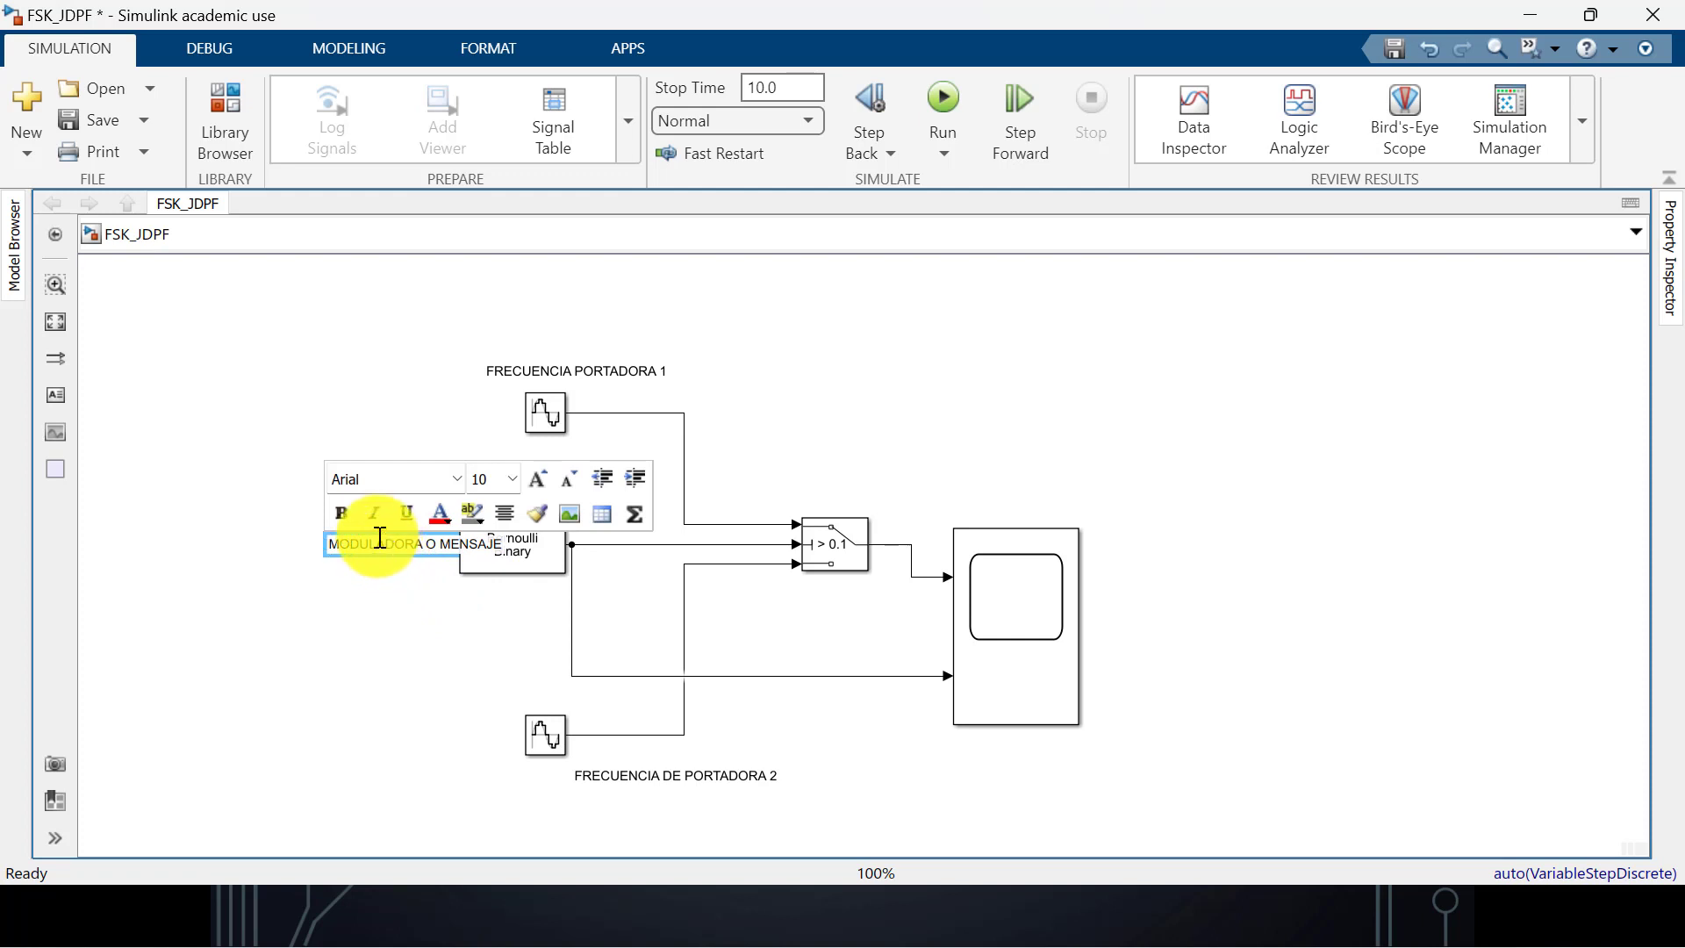
Move the "MODULADORA O MENSAJE" annotation so it sits just below the Bernoulli Binary block
click(378, 534)
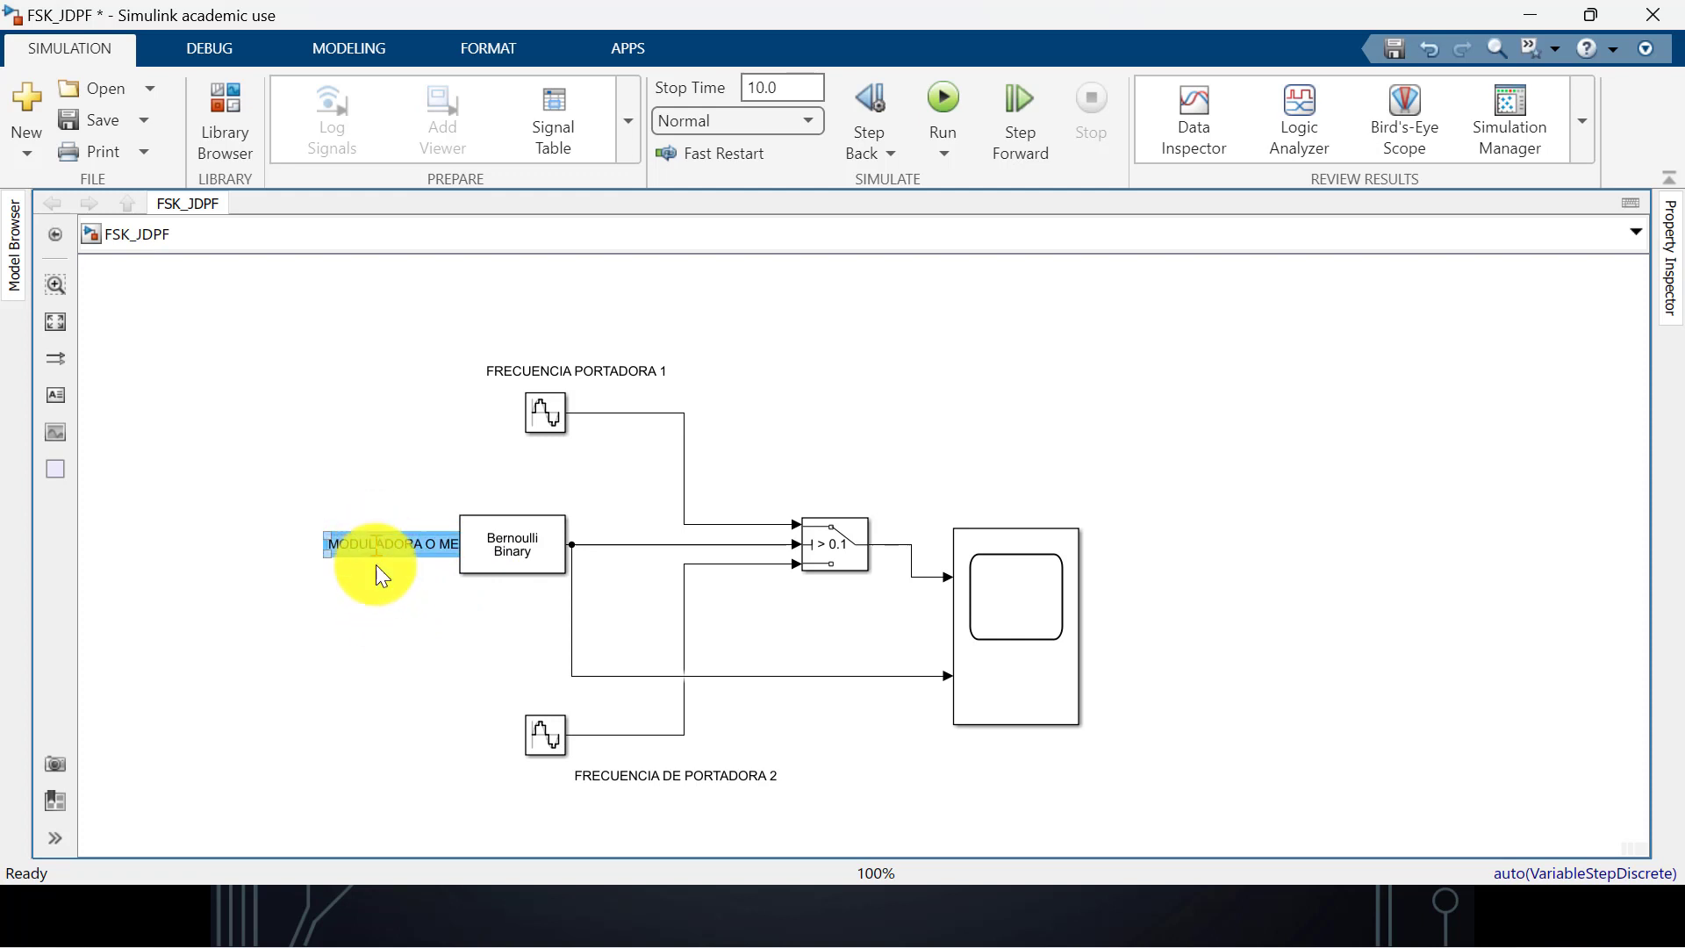
mouse_move(378, 549)
mouse_down()
mouse_move(415, 614)
mouse_move(412, 593)
mouse_up()
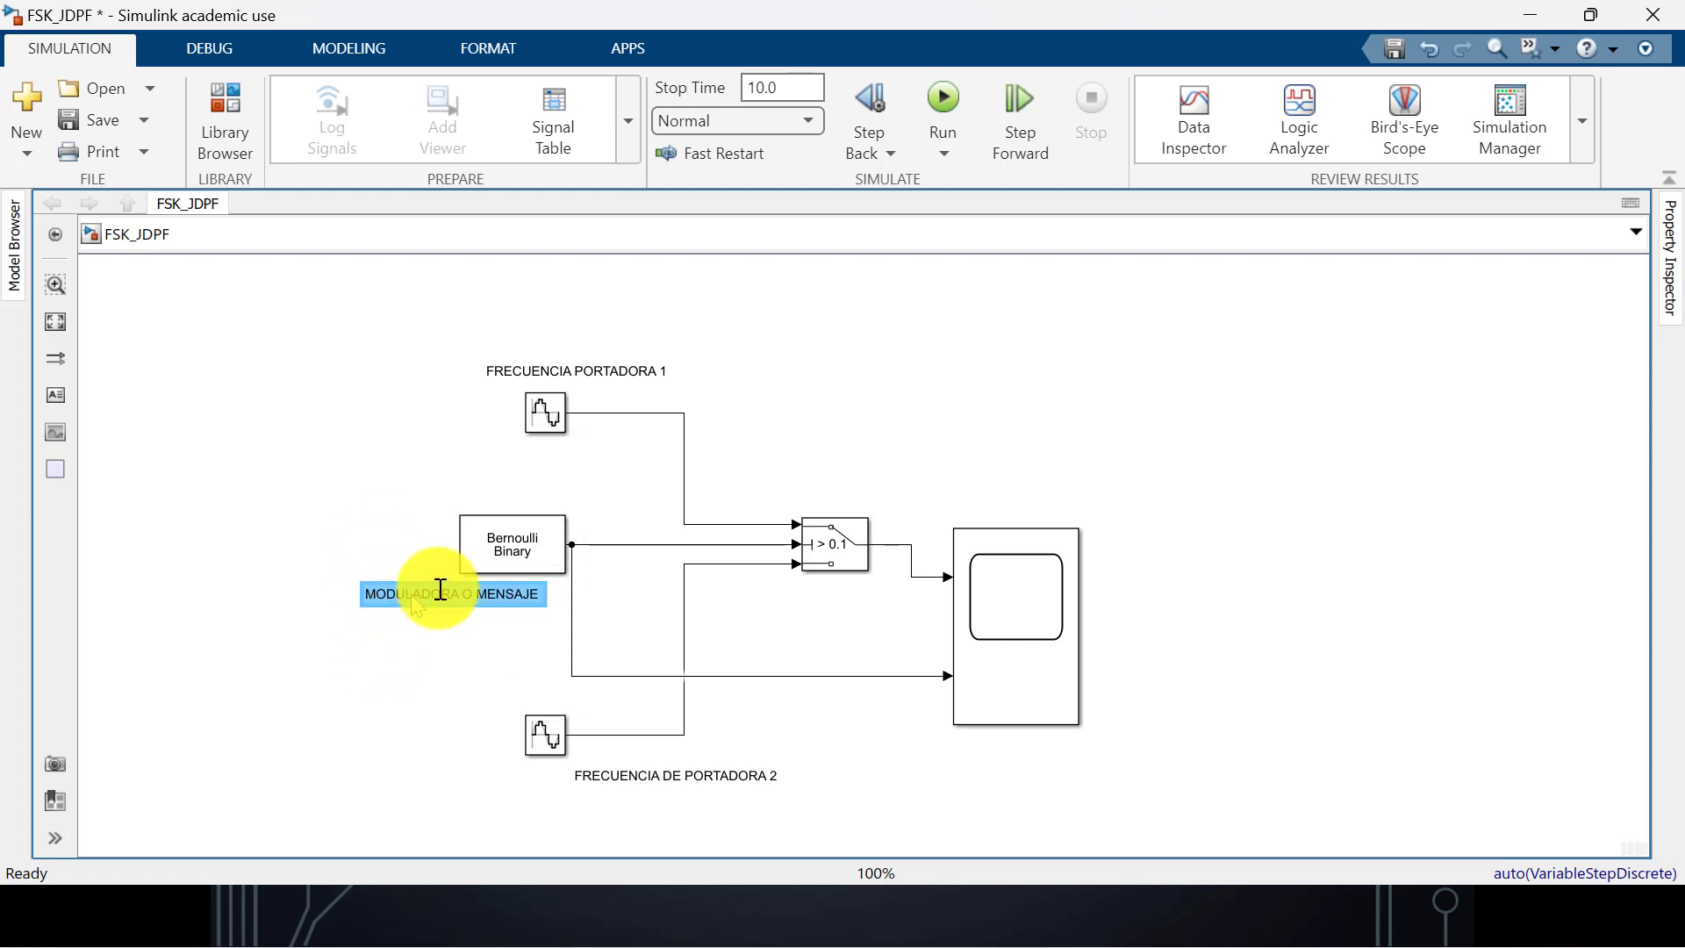
click(1016, 388)
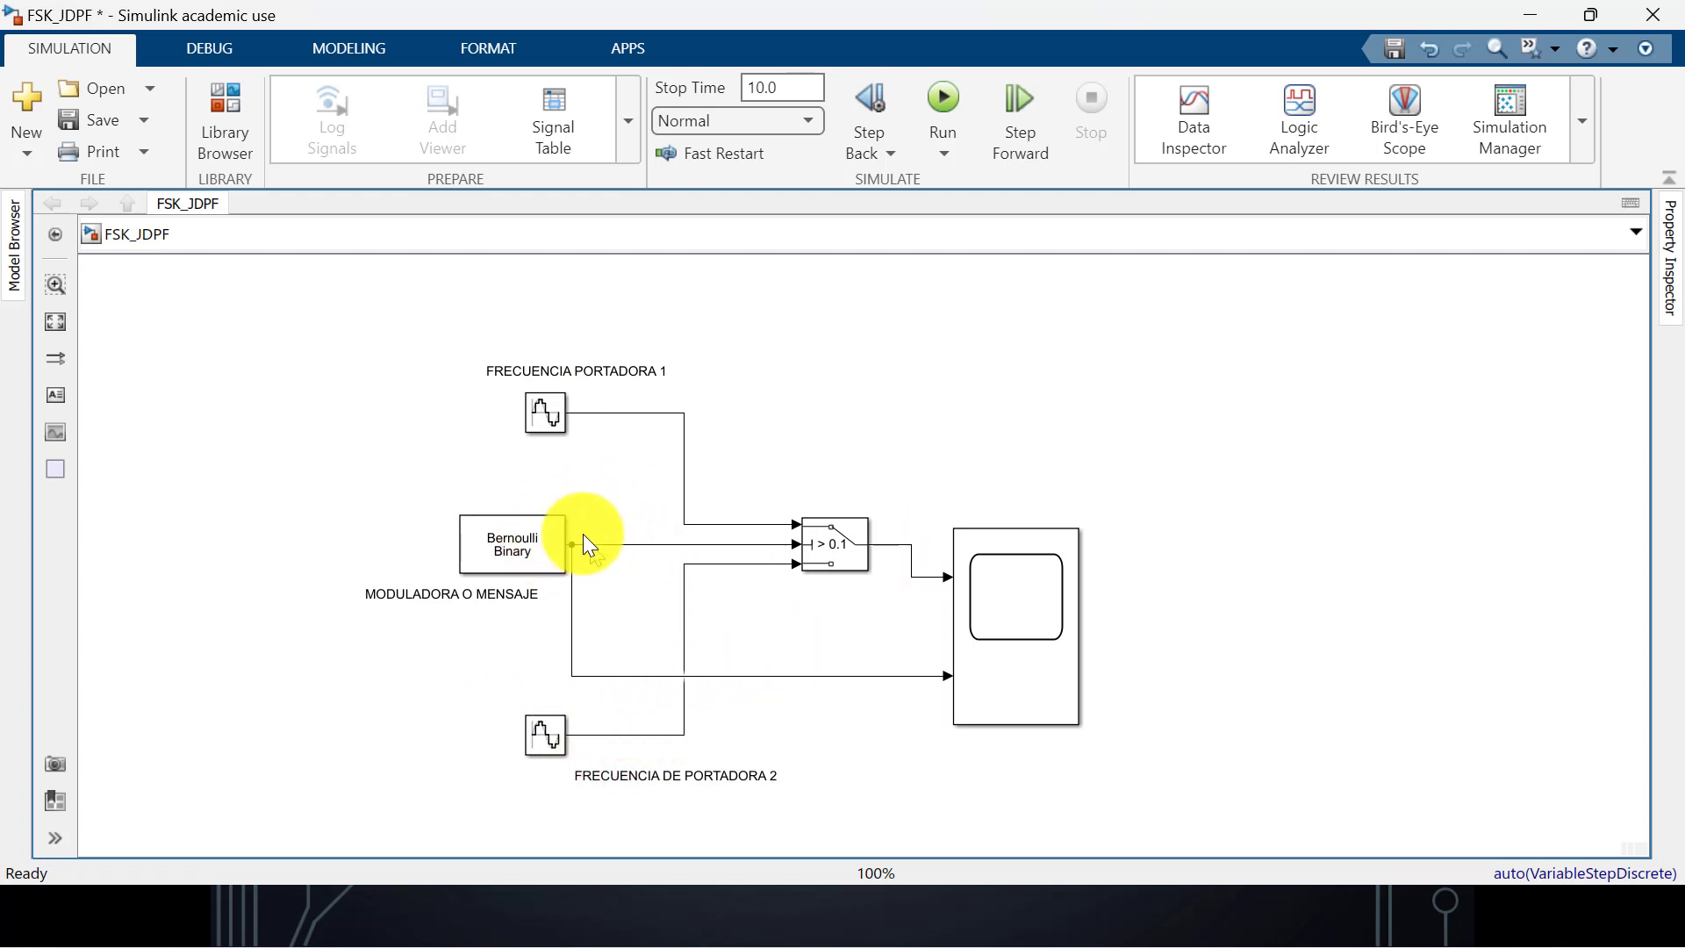
click(532, 590)
click(503, 501)
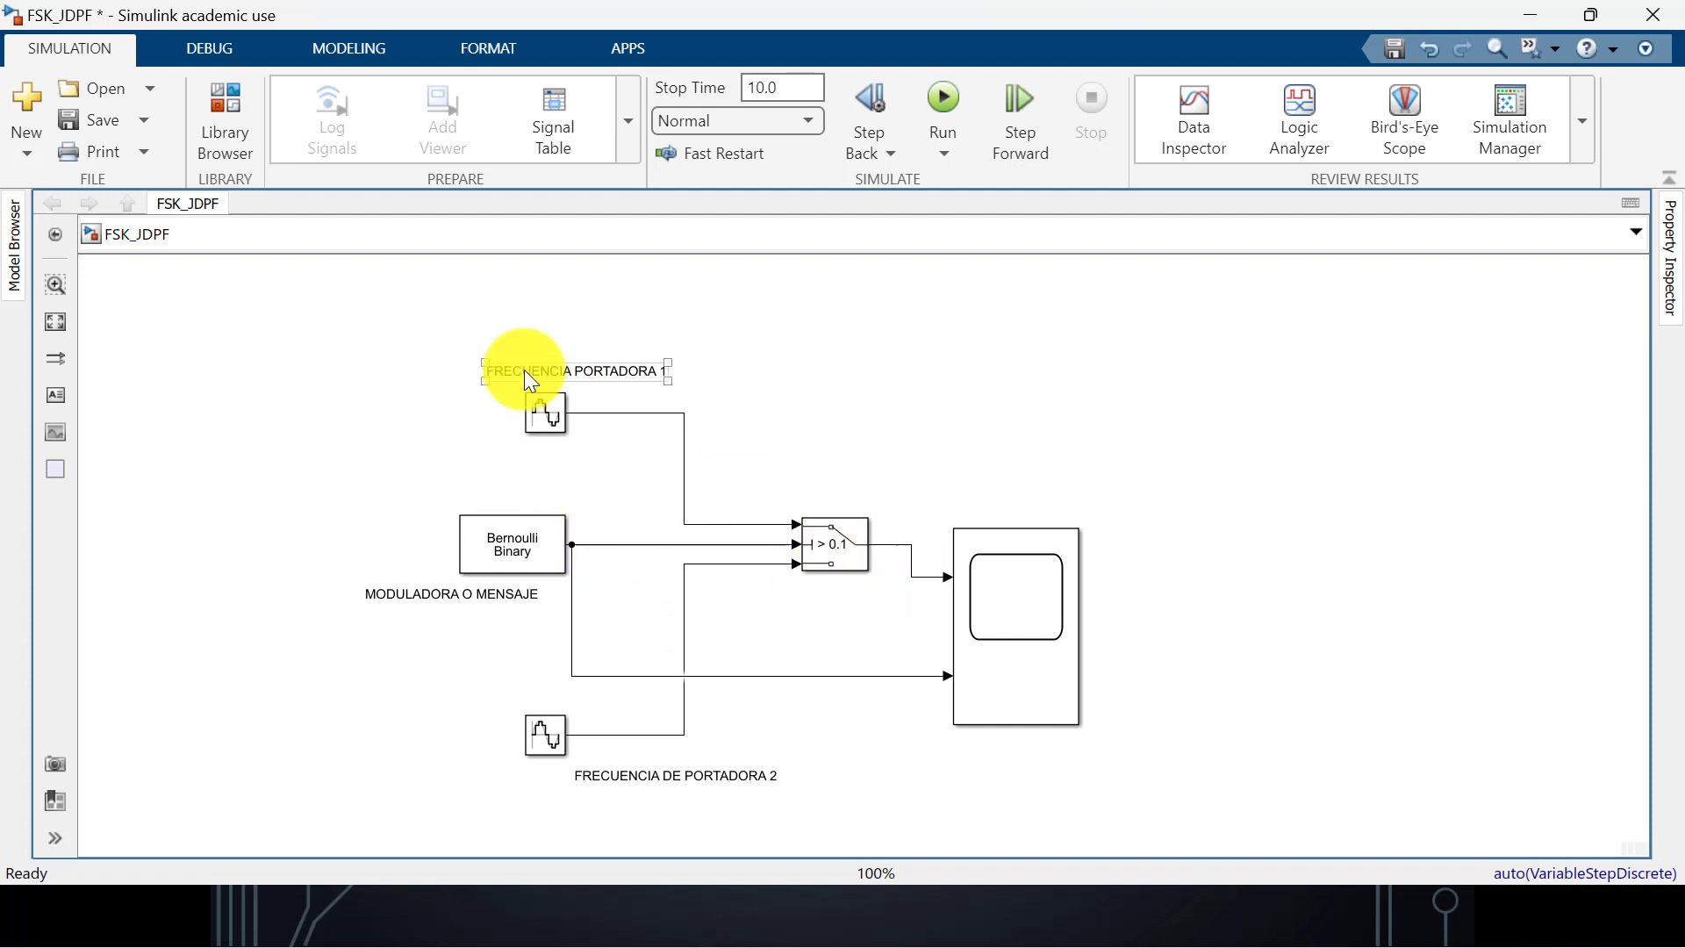
Search the block library for "switch" to locate the Switch block, and close the library without adding it to the model
click(230, 118)
double_click(173, 56)
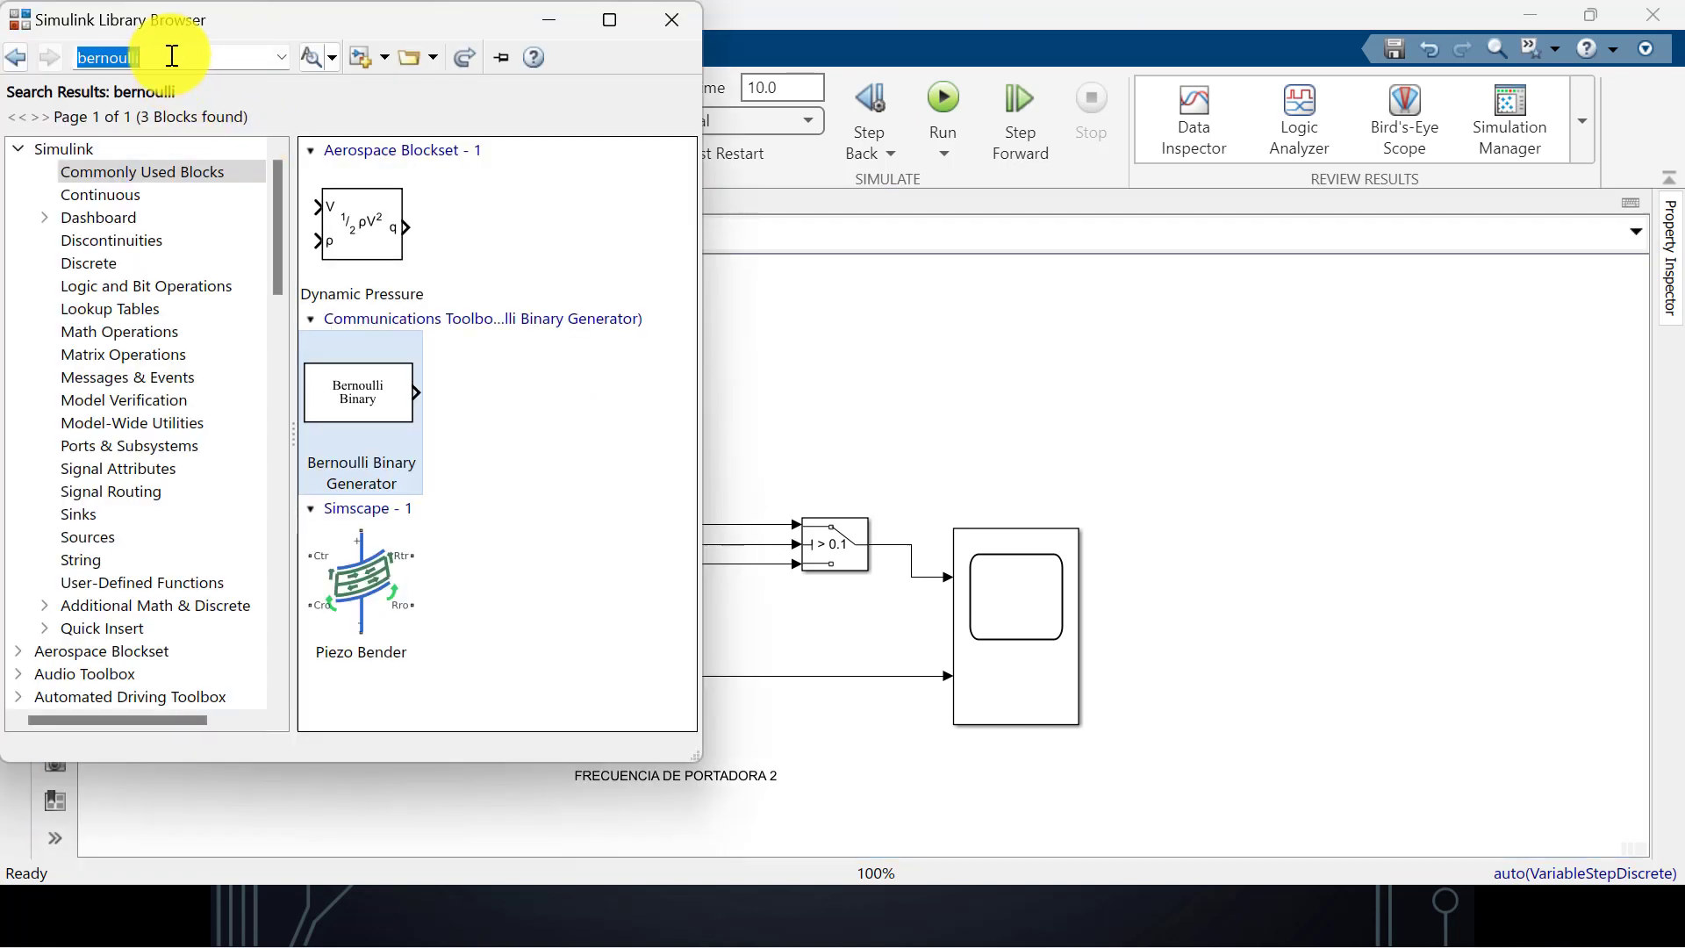
text(SWITCH)
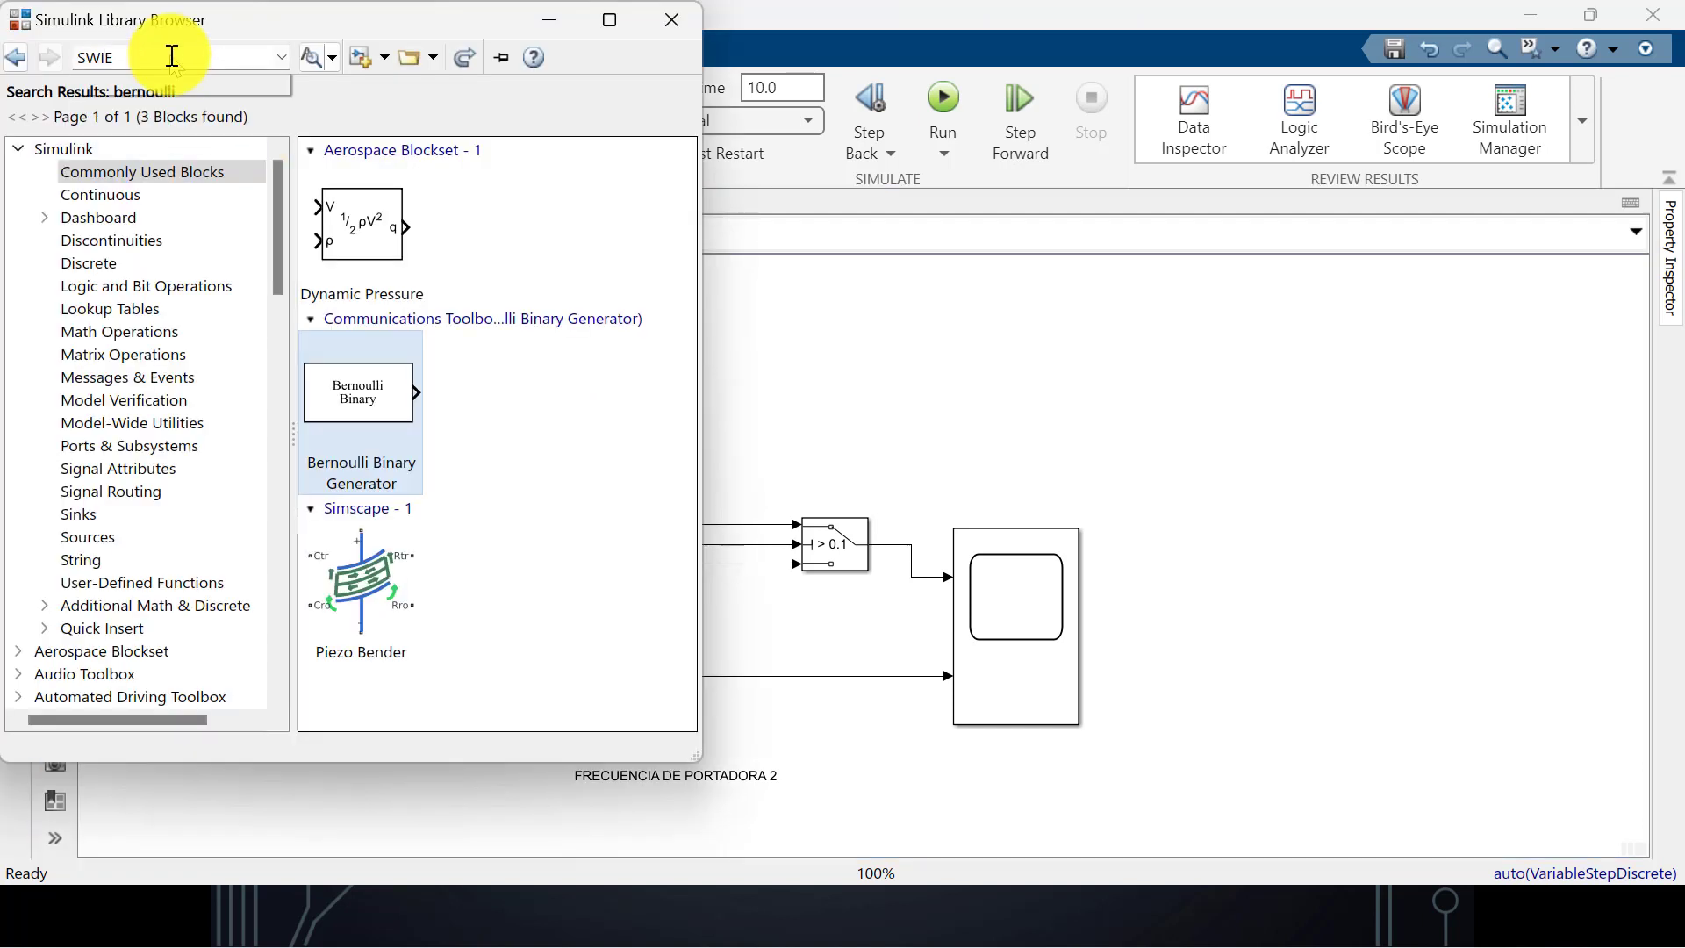
key(Return)
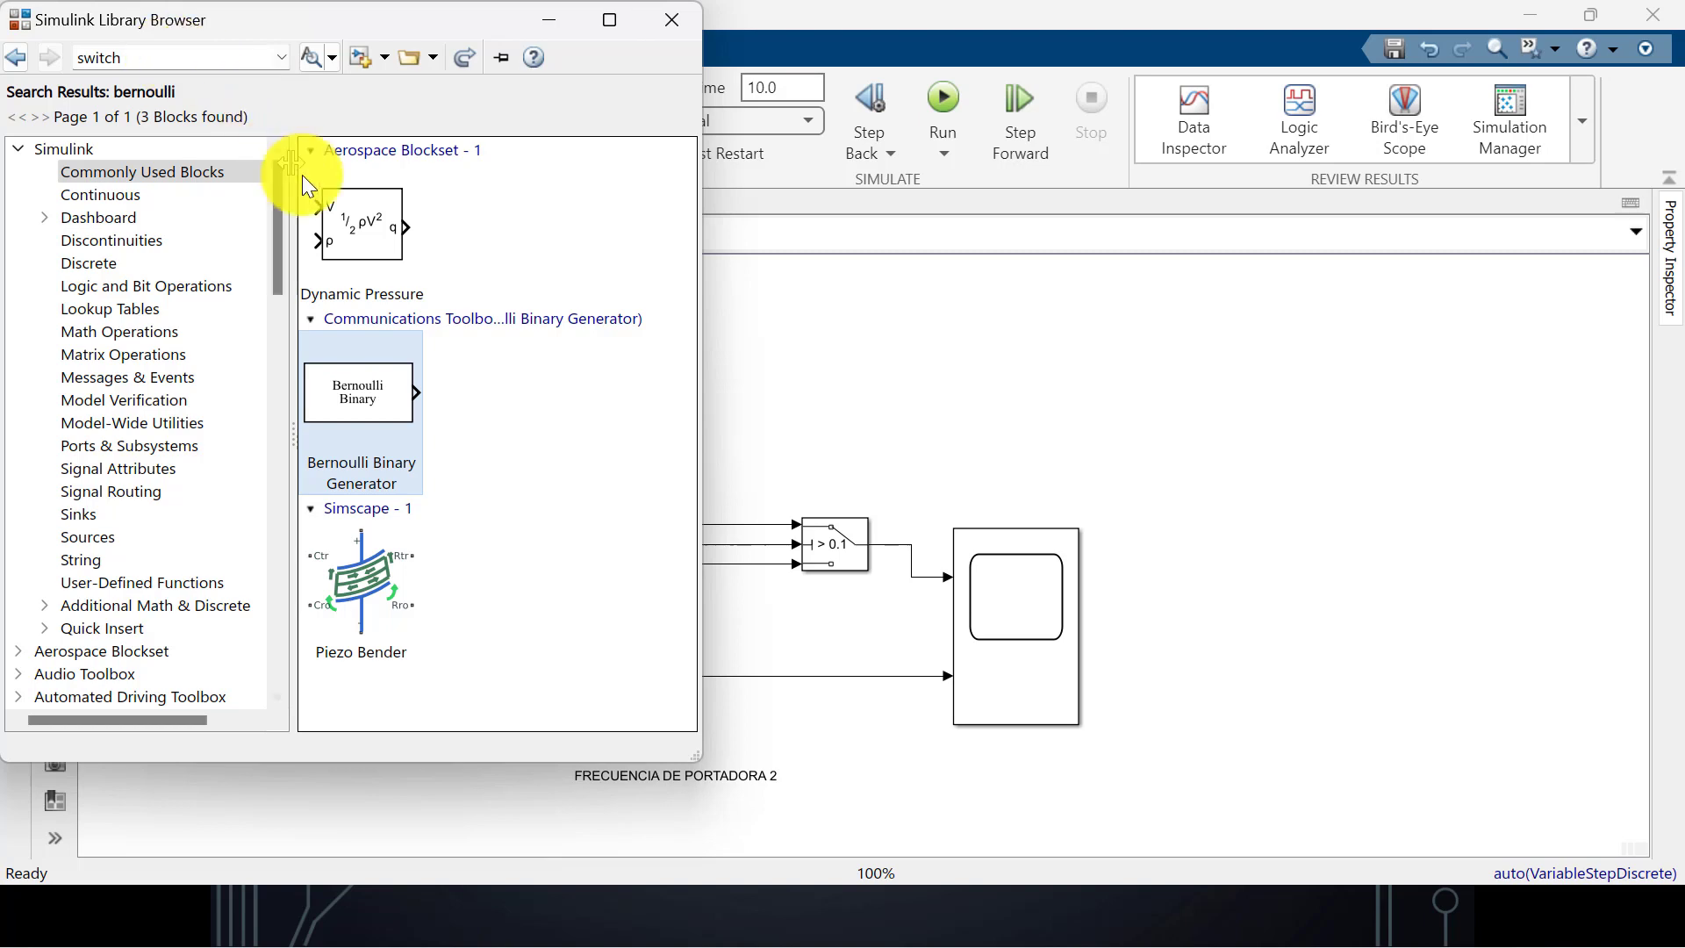
double_click(148, 52)
key(Return)
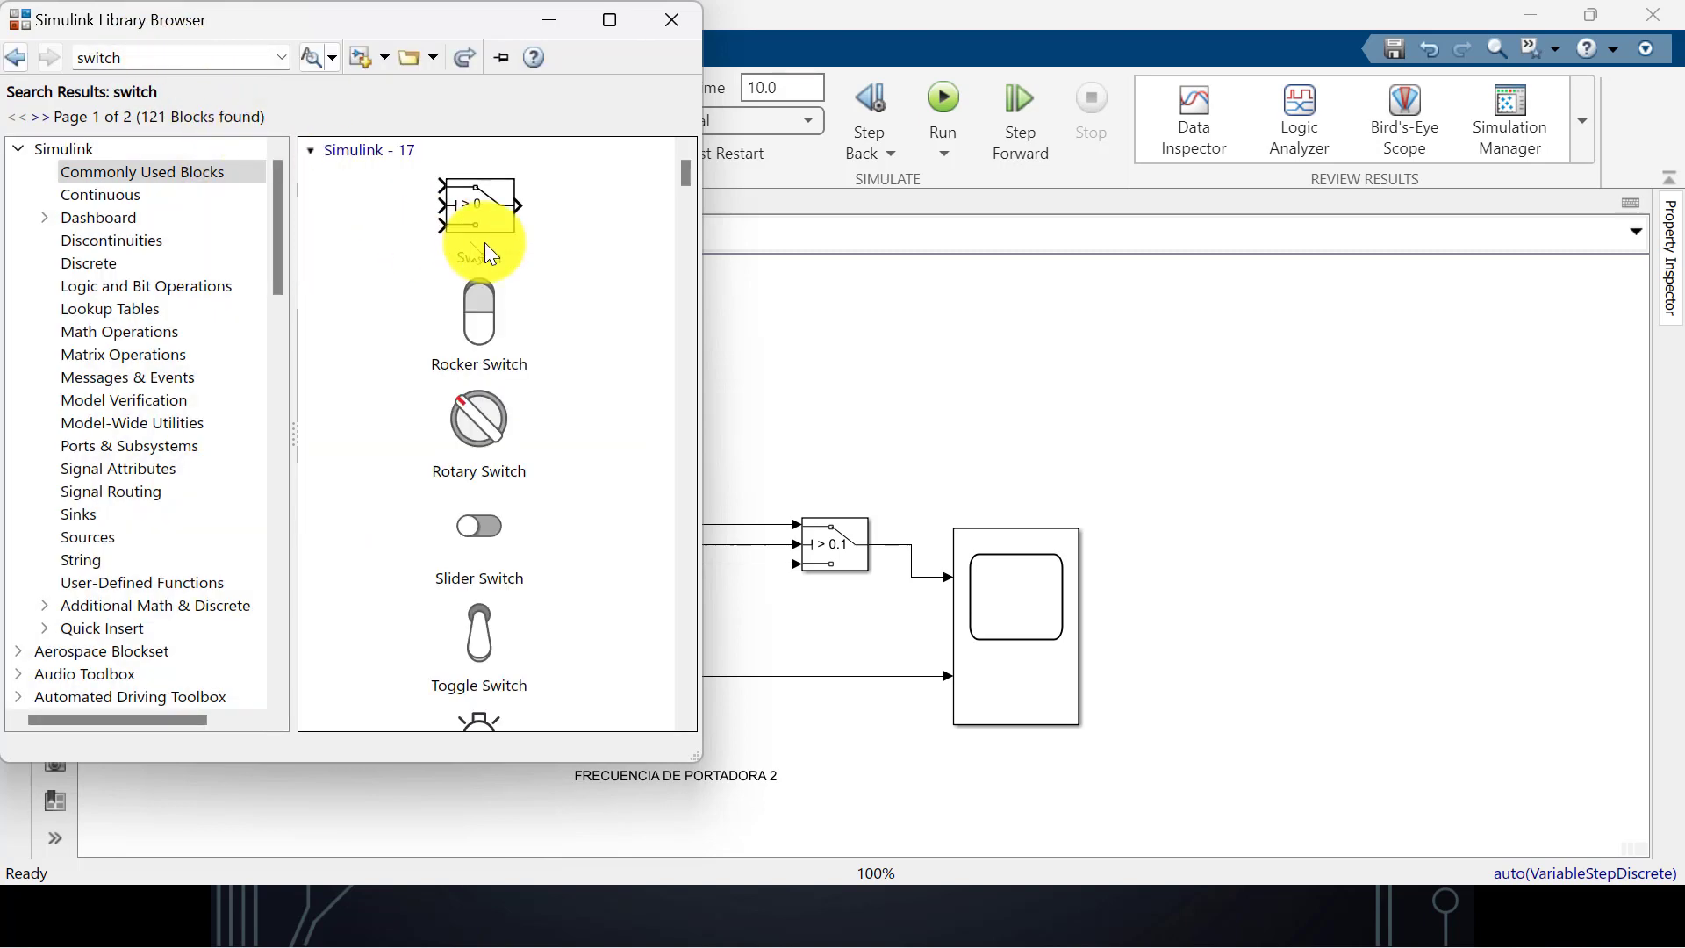
click(486, 212)
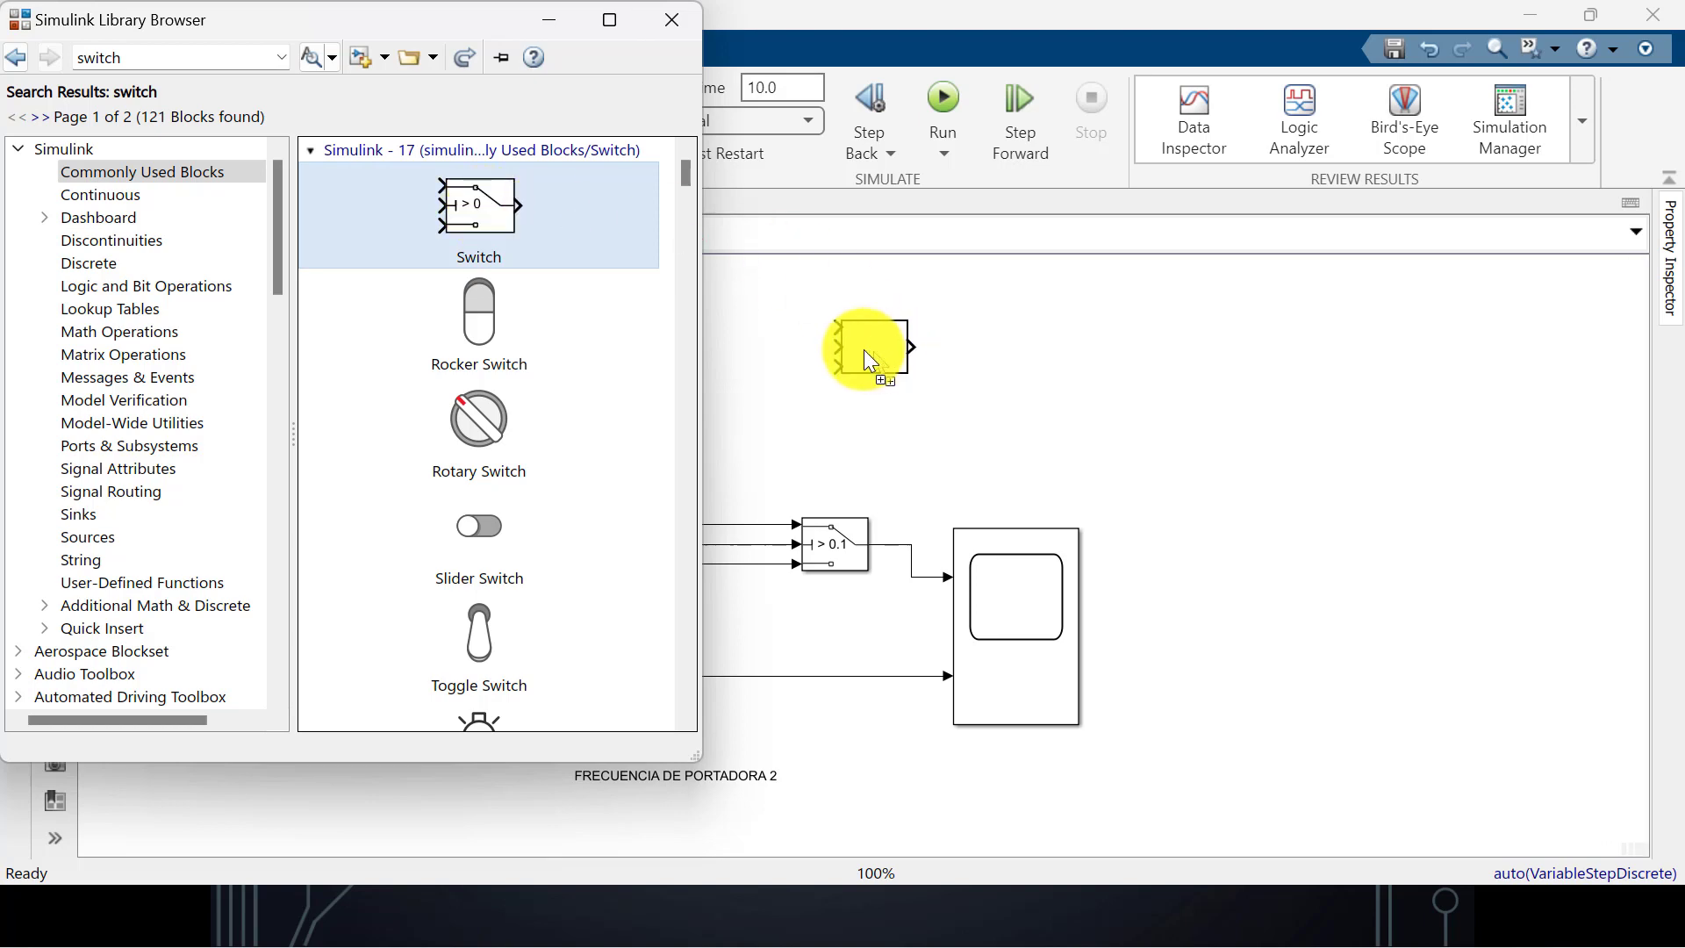
drag(865, 348, 489, 225)
click(683, 21)
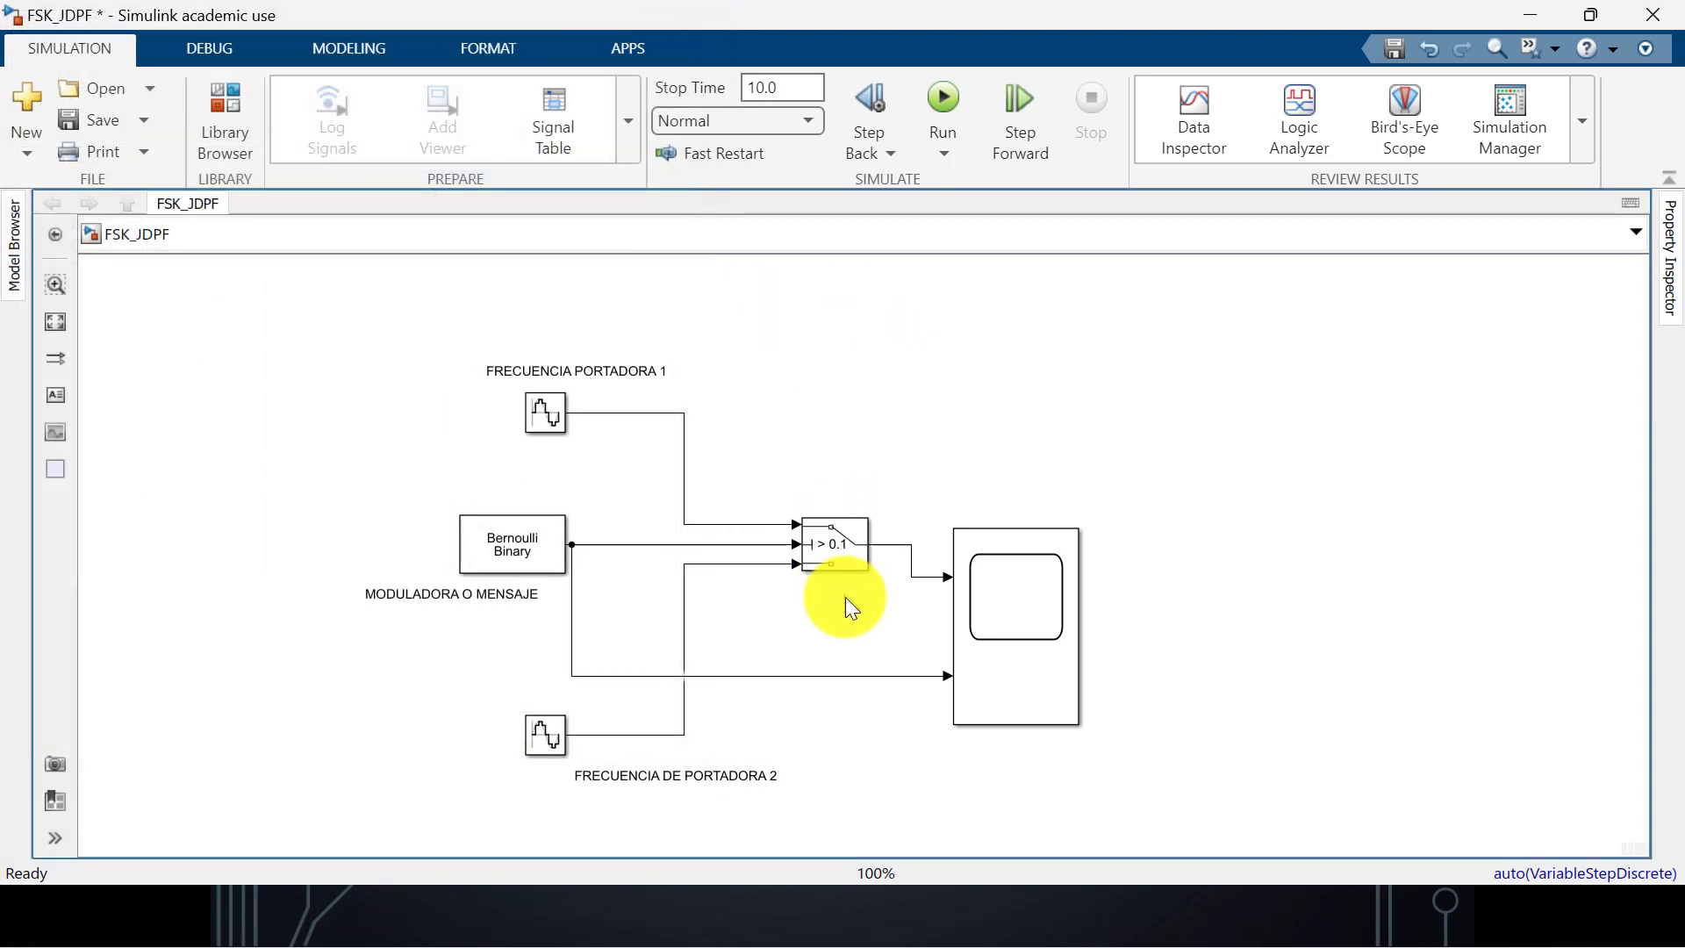
Review the Switch block's parameters, including its criteria for passing the first input and its threshold
double_click(827, 549)
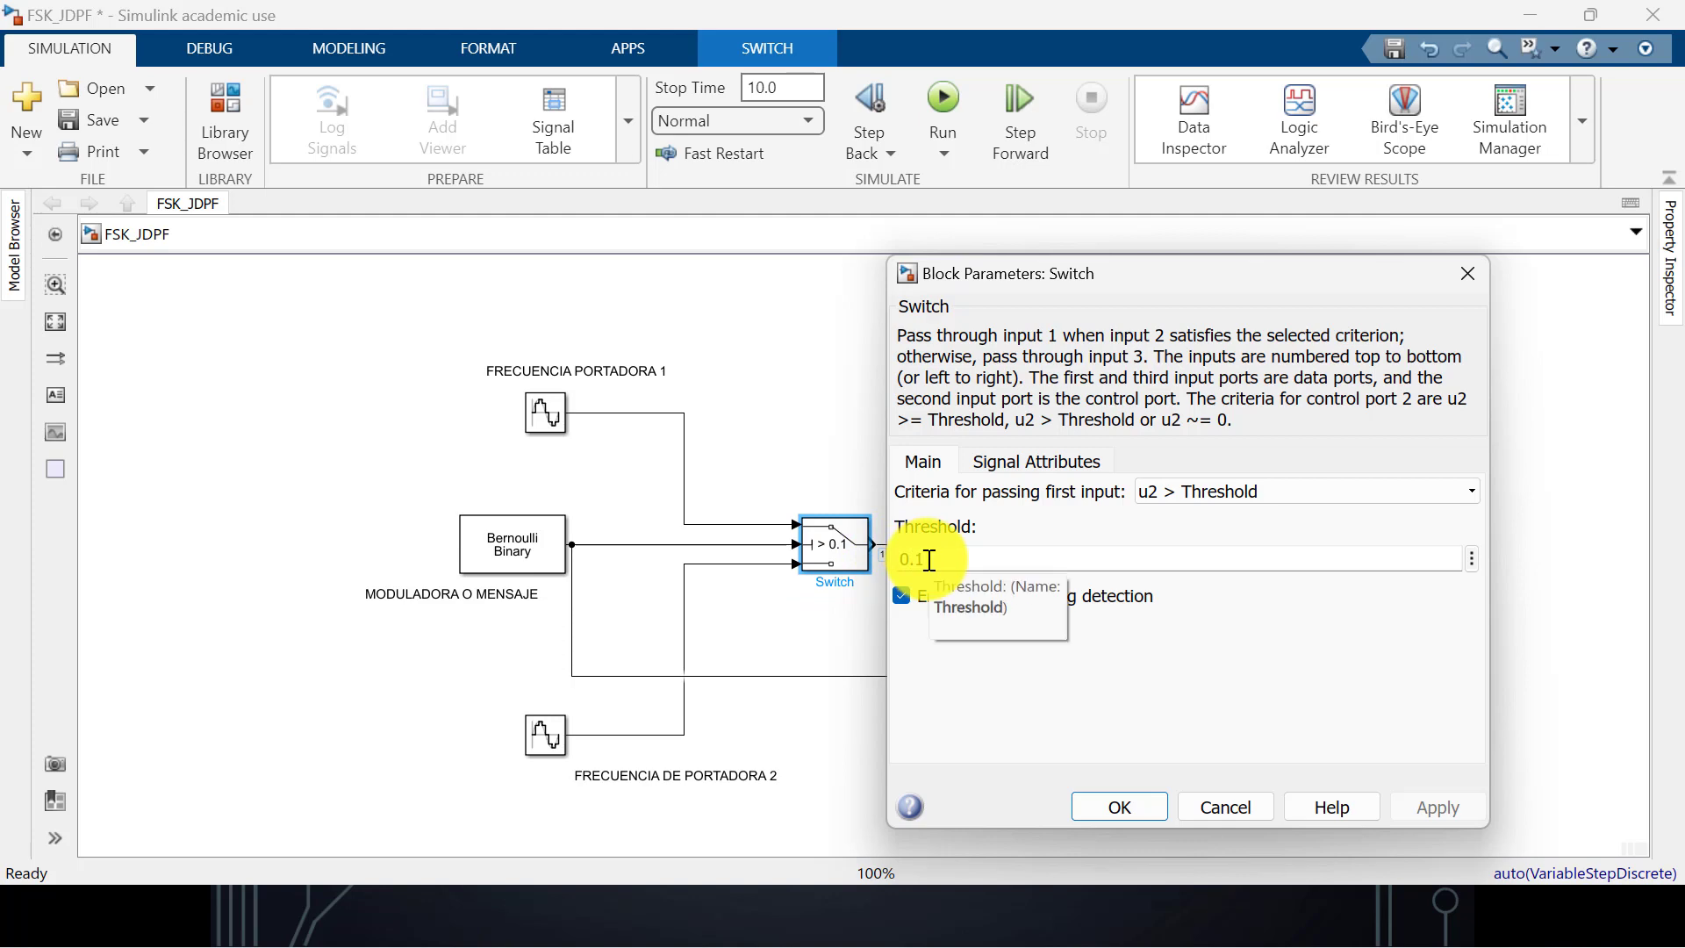
click(1119, 807)
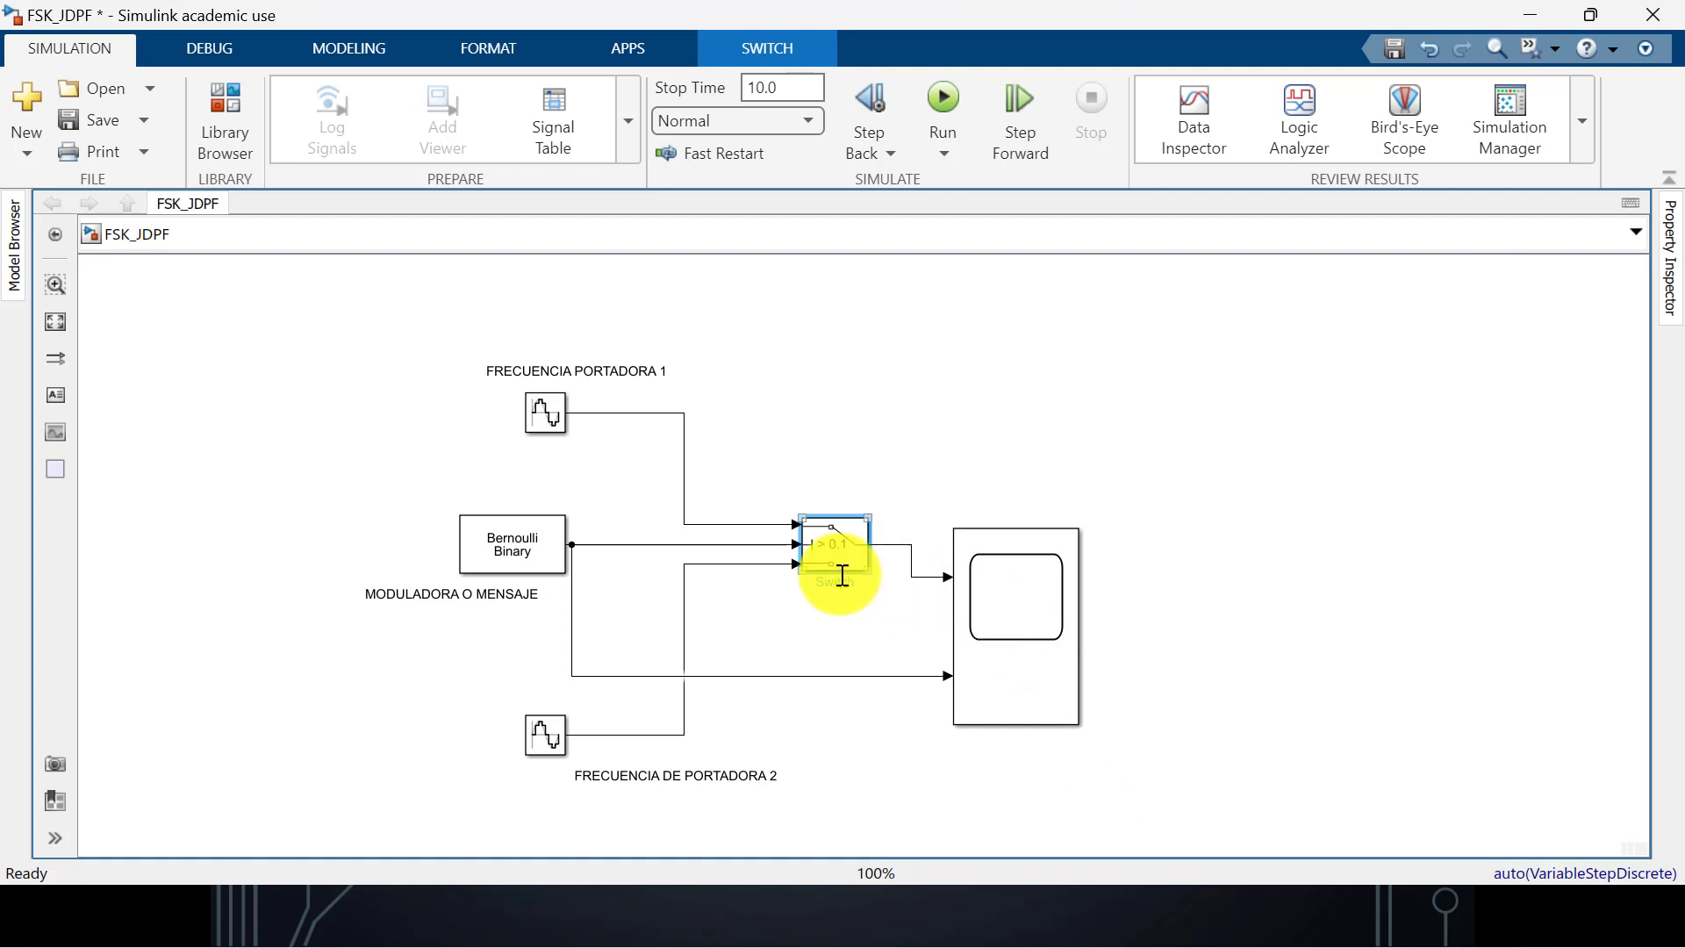
drag(911, 543, 998, 578)
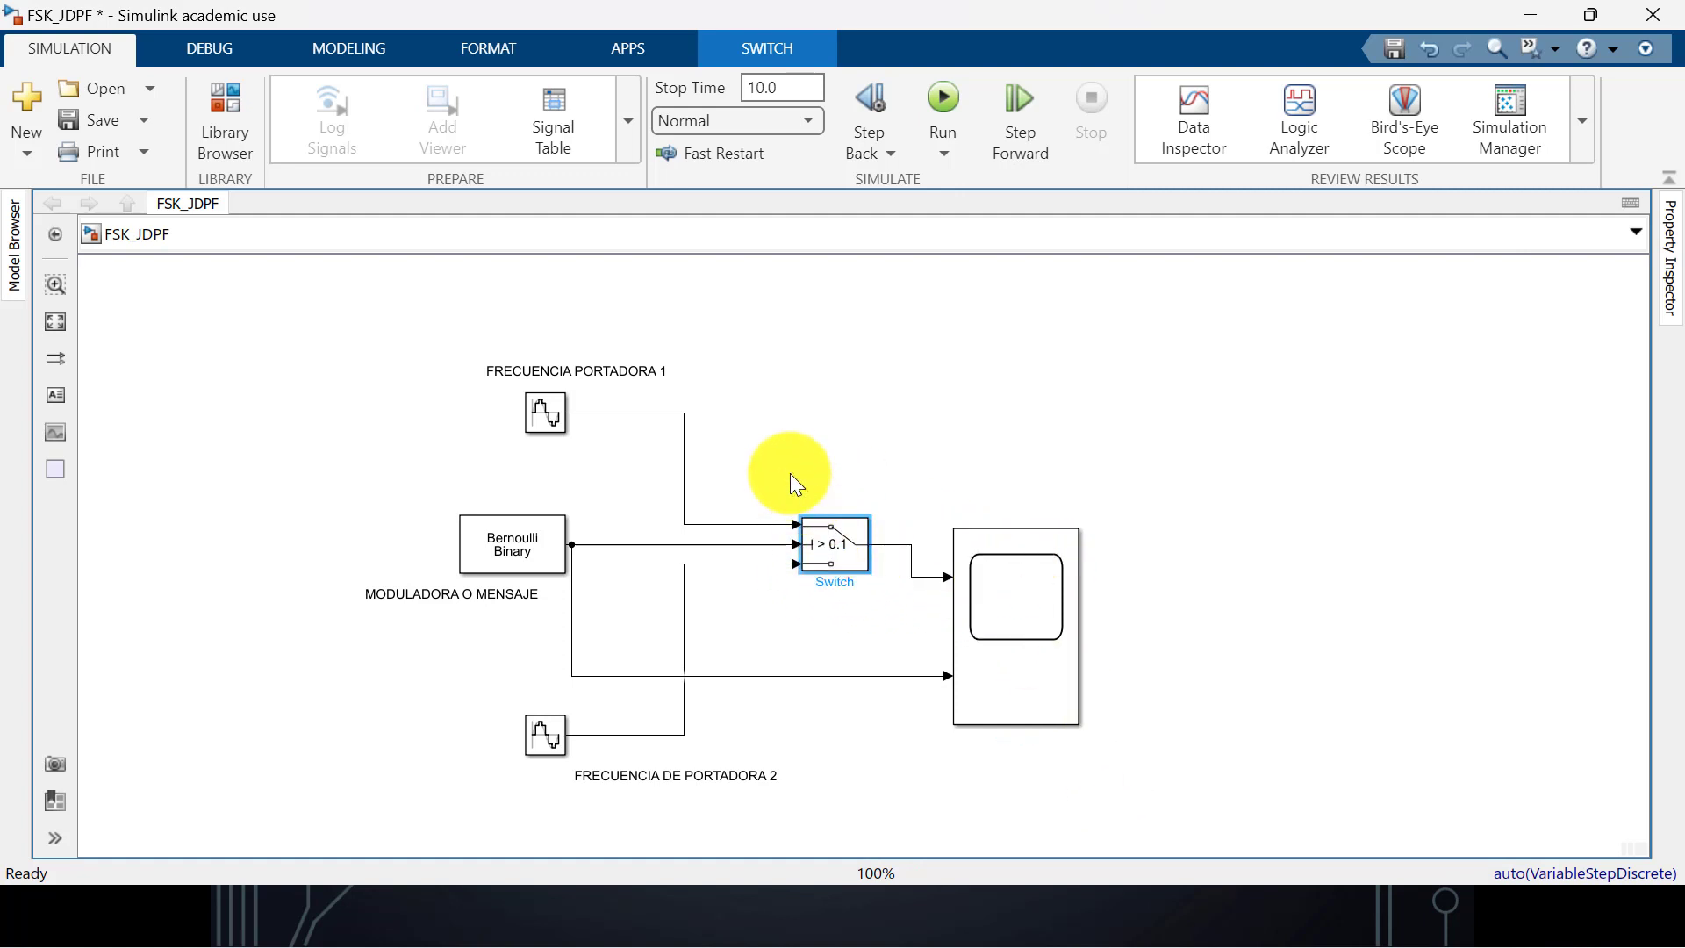
Create a text annotation reading "MODULADOR FSK" and centre it directly above the Switch block
double_click(820, 494)
click(837, 502)
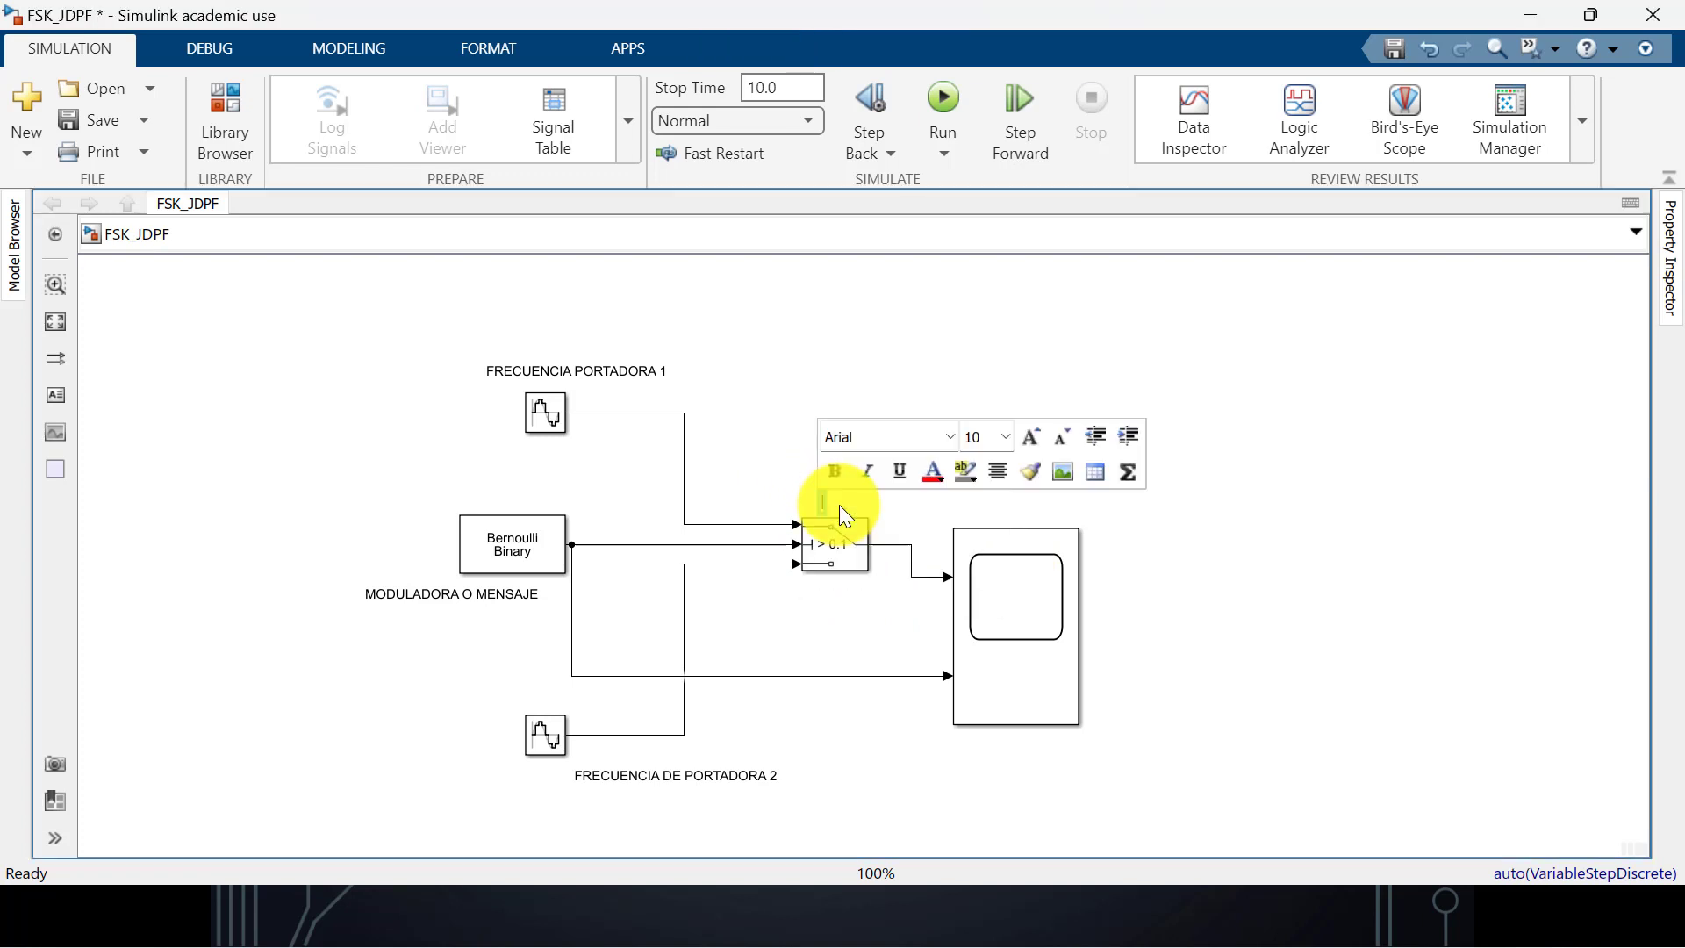
text(MODULADOR FSK)
click(912, 317)
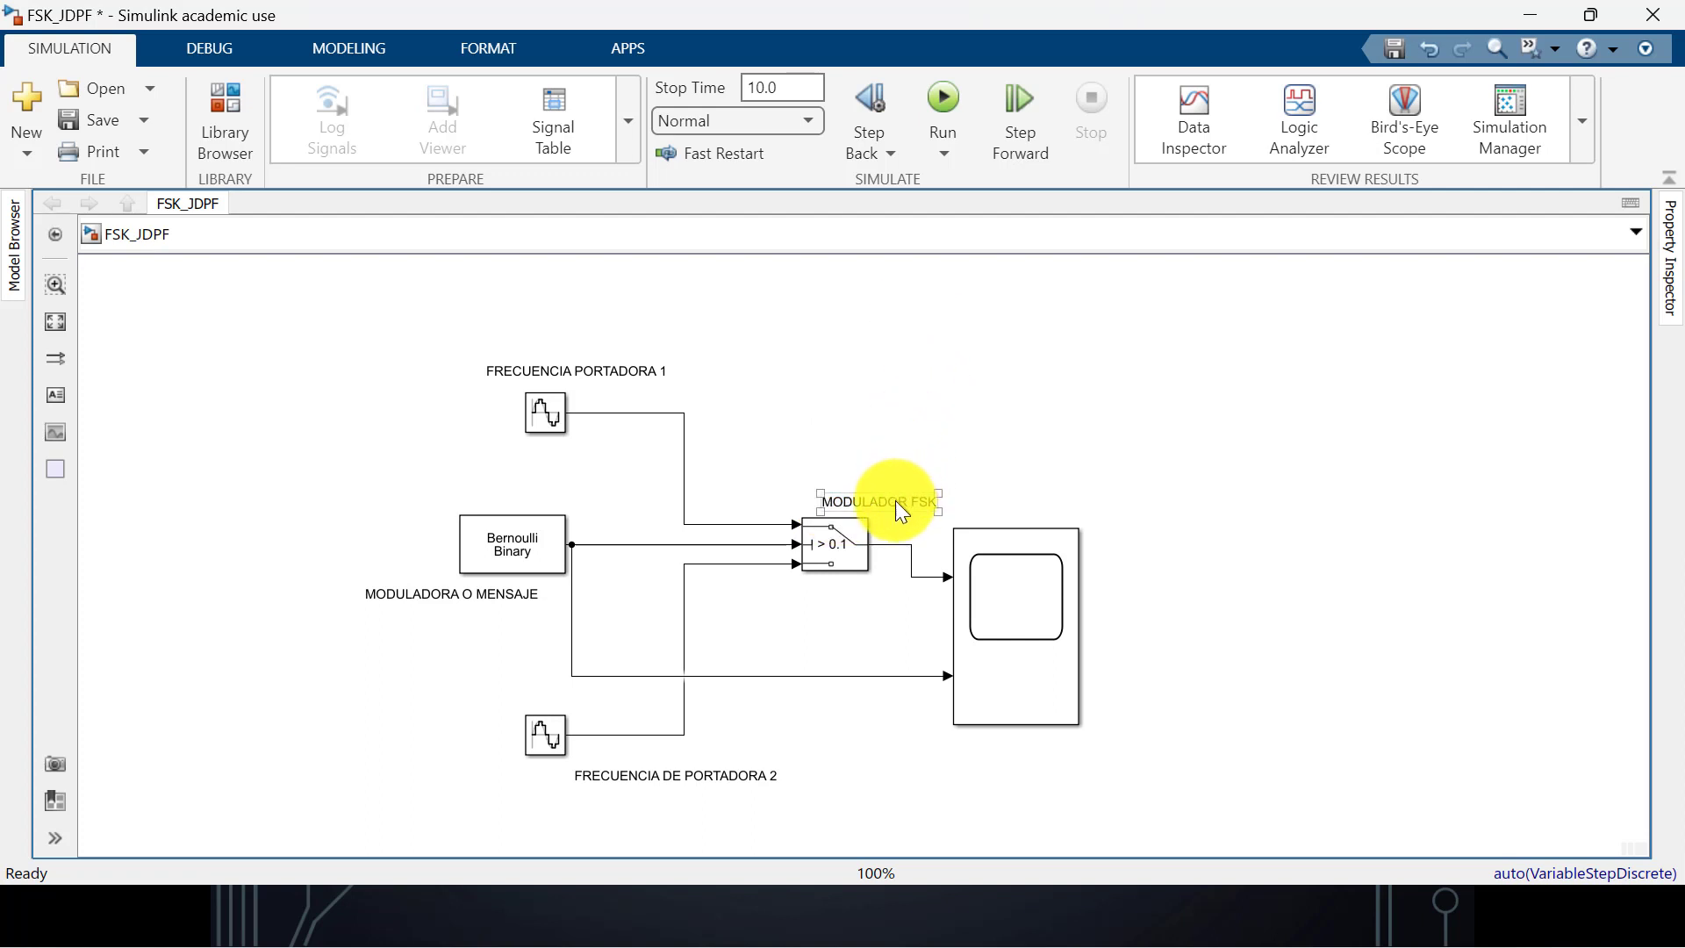
drag(895, 501, 855, 502)
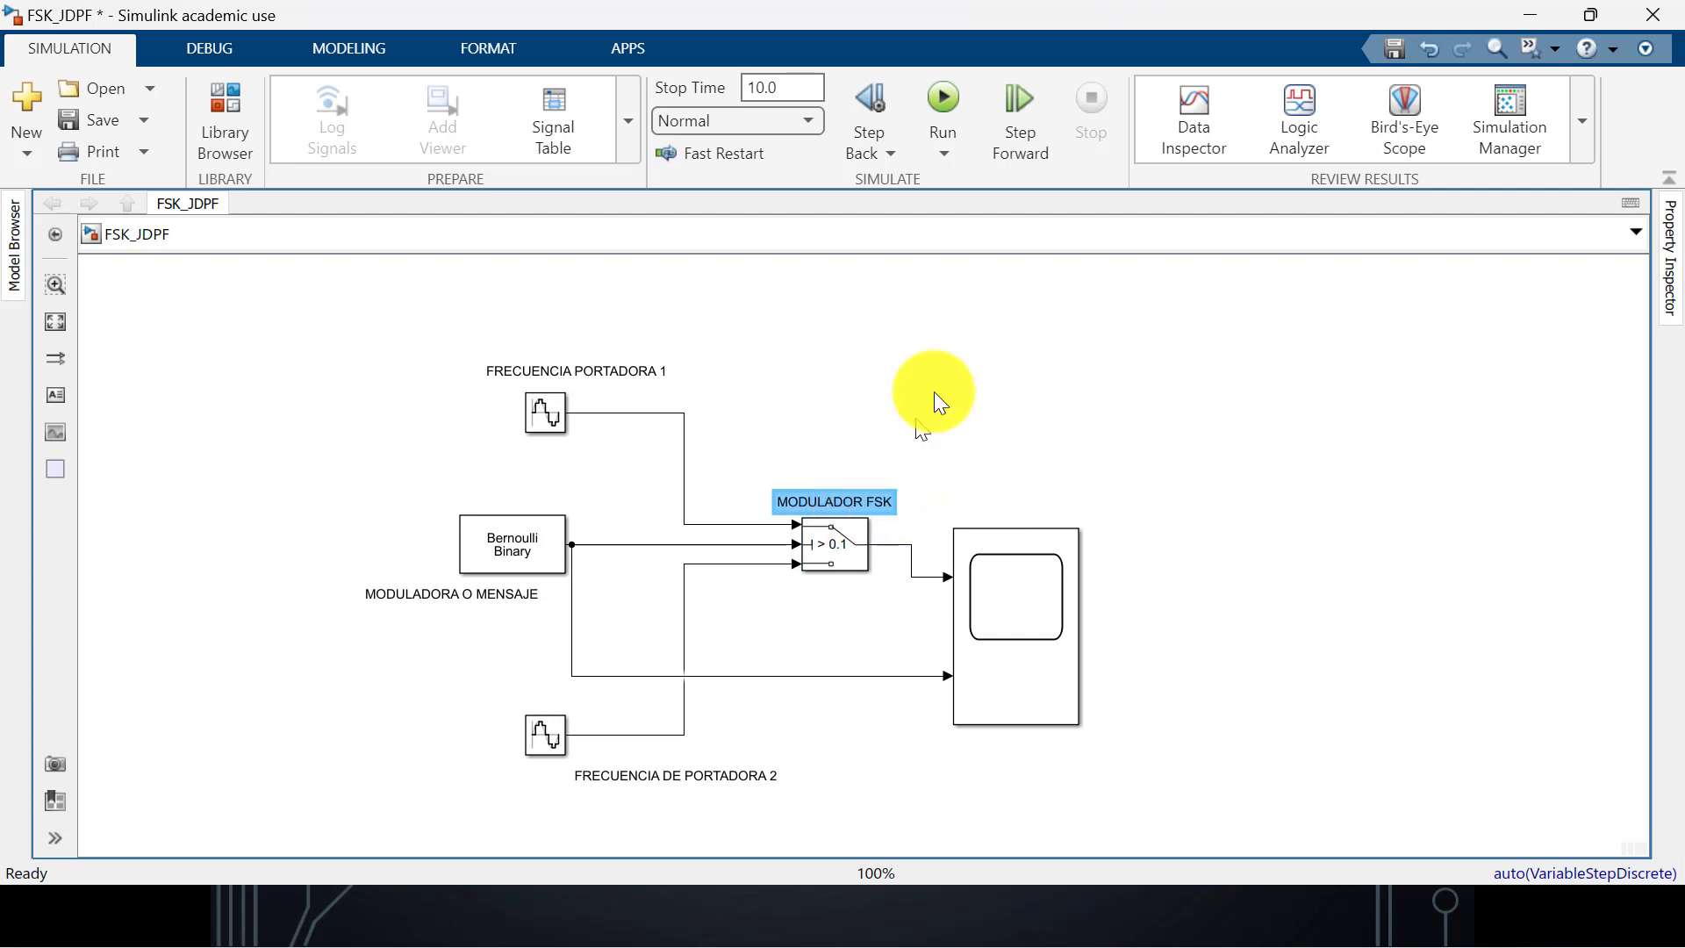
click(953, 367)
Create a title annotation reading "MODULACIÓN FSK" in the empty area above the Switch block
double_click(819, 330)
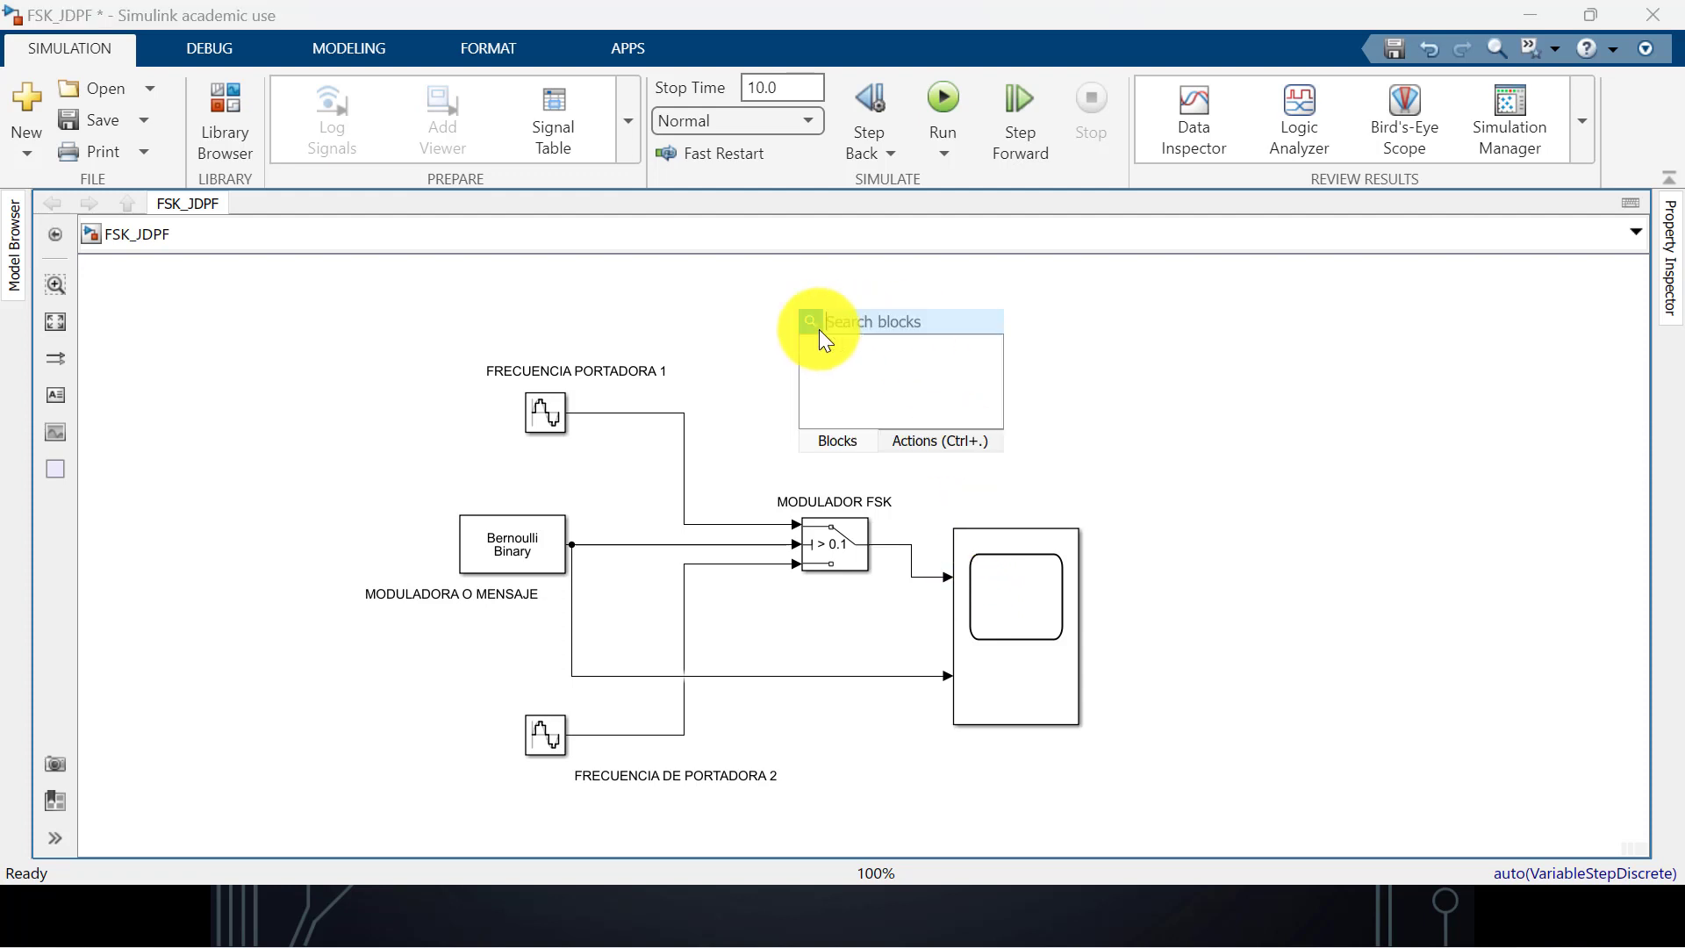
click(868, 365)
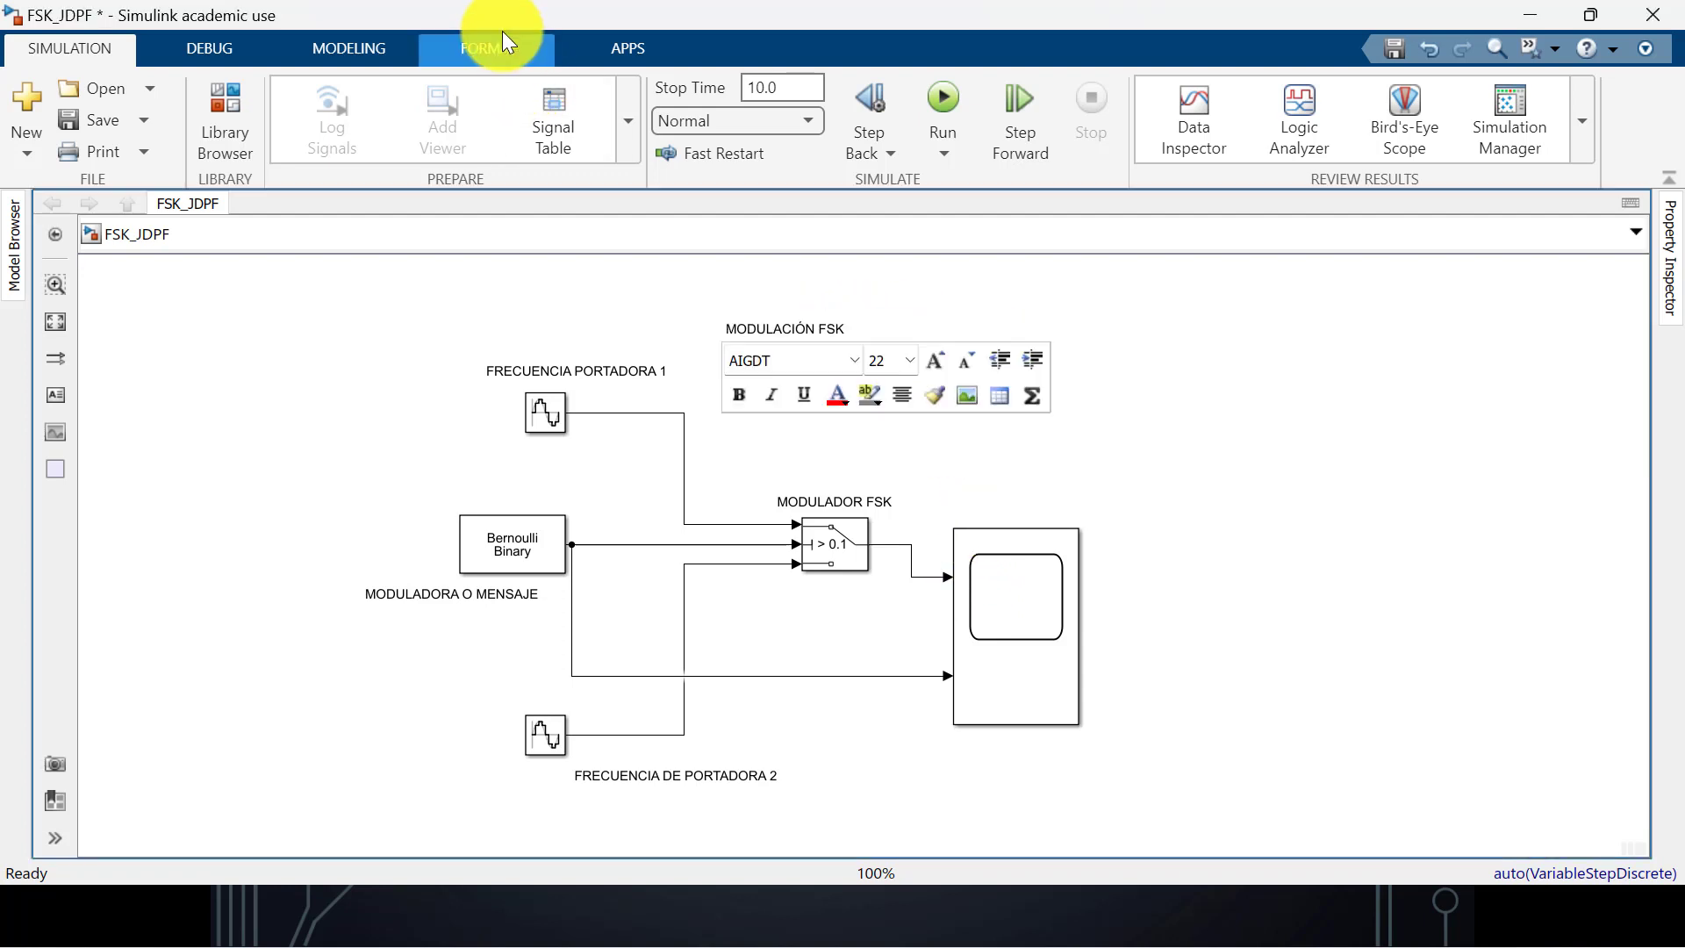
Format the "MODULACIÓN FSK" title annotation with font size 26 and bold text
click(502, 44)
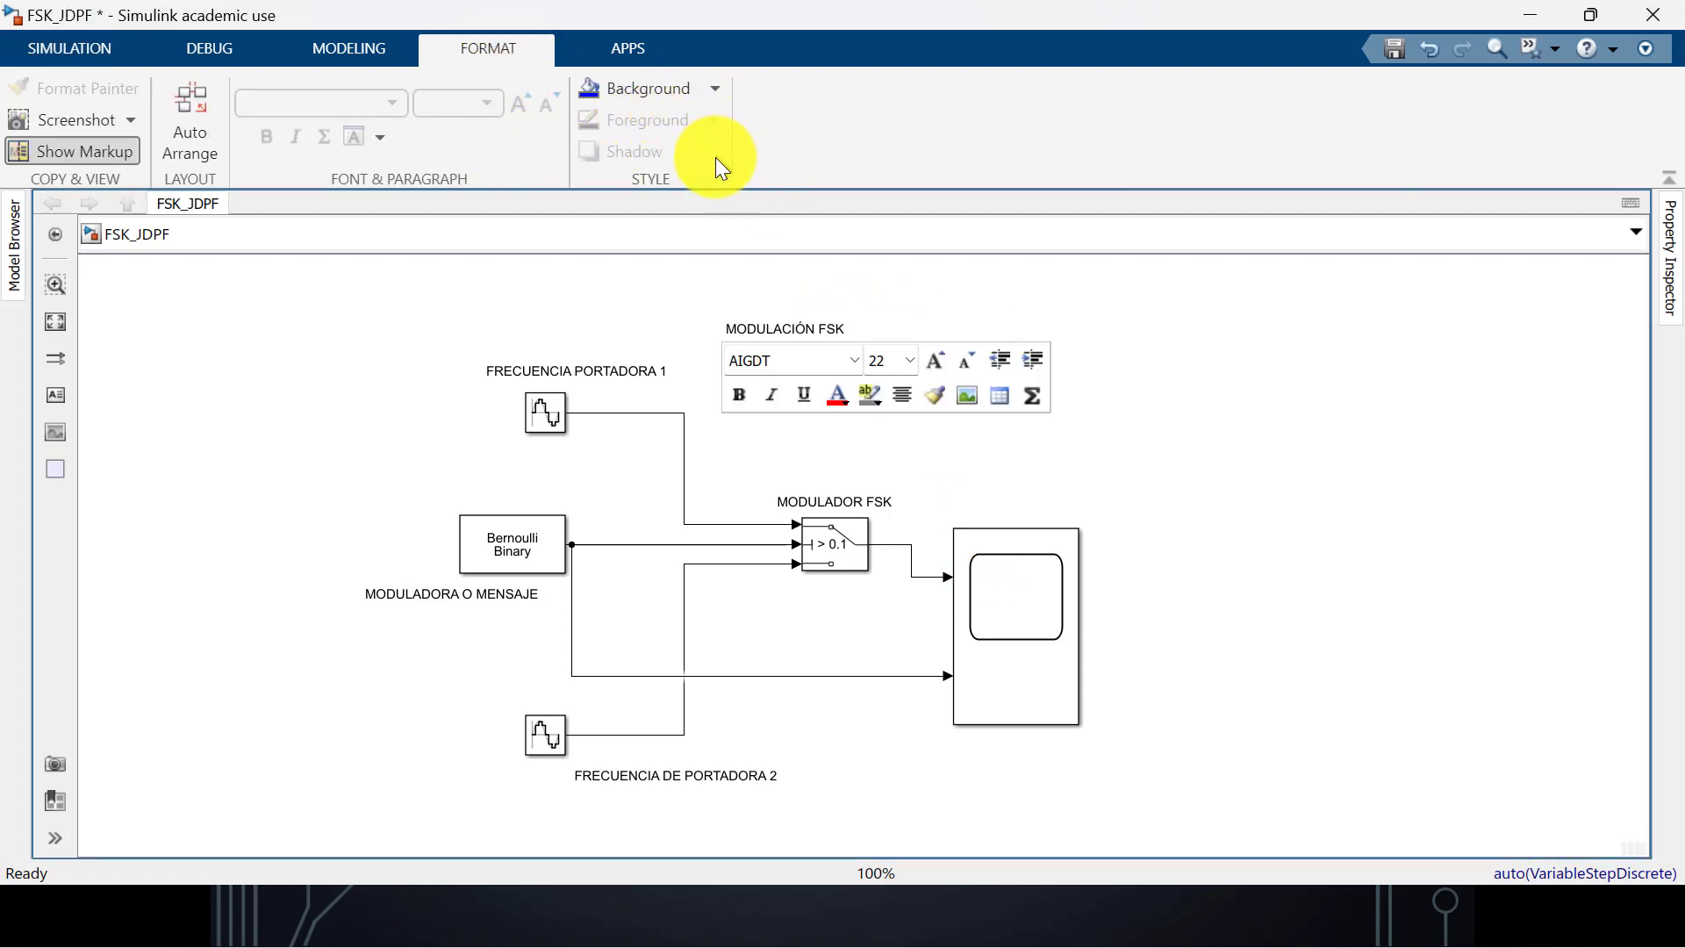
right_click(734, 320)
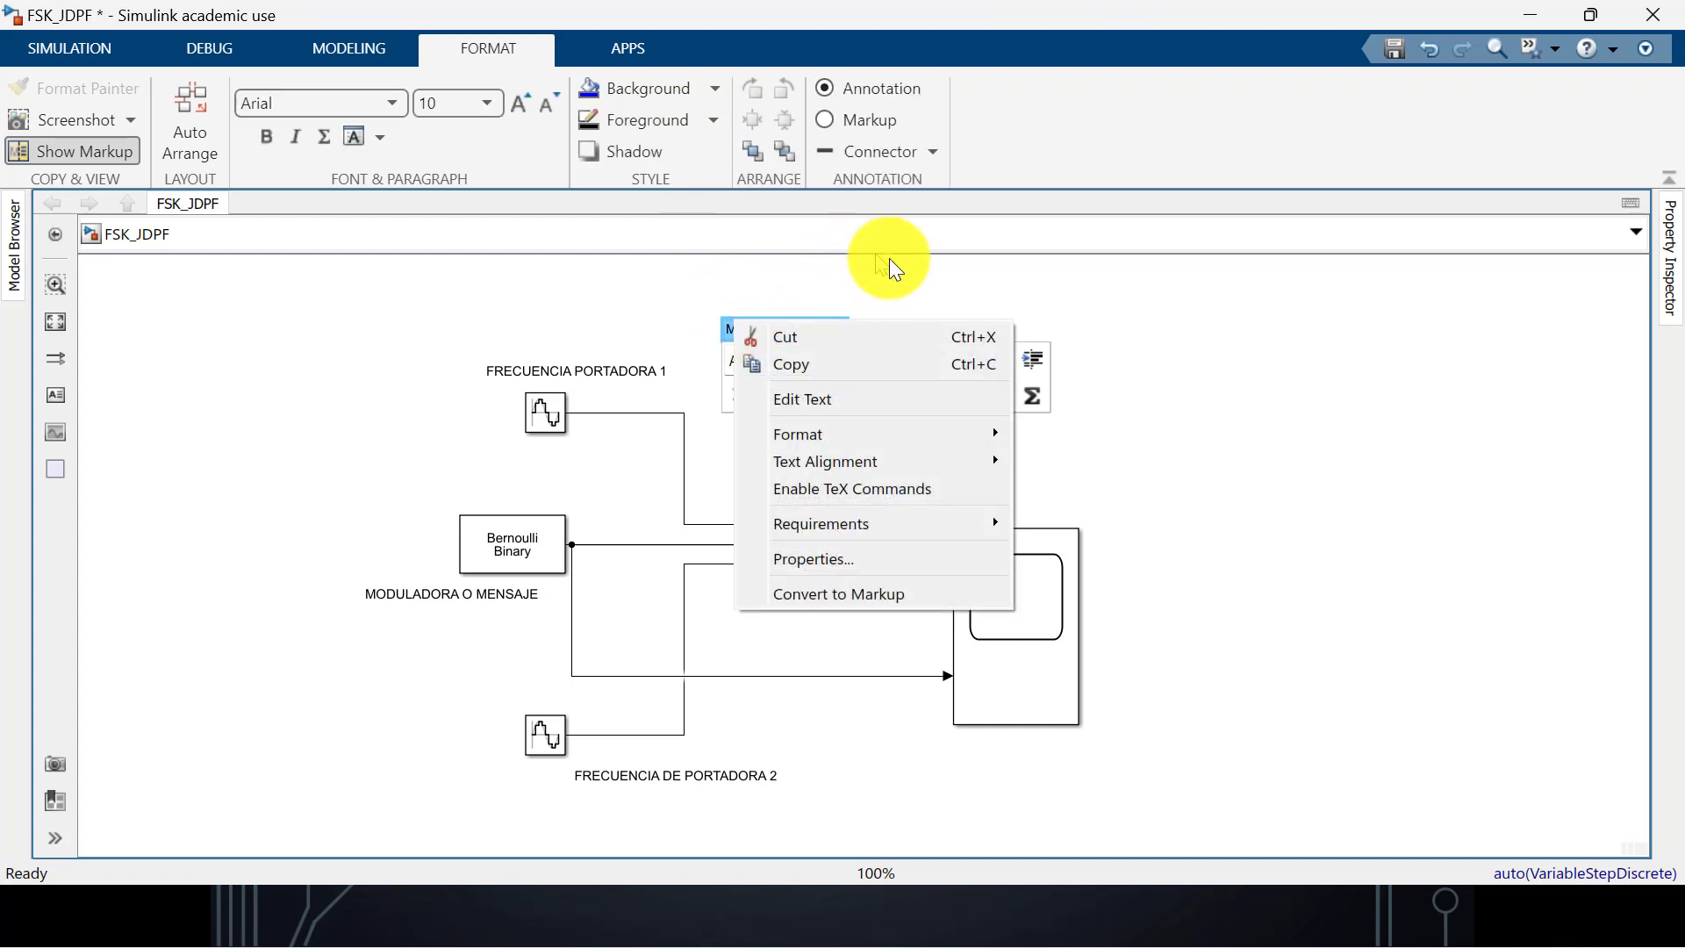
click(962, 263)
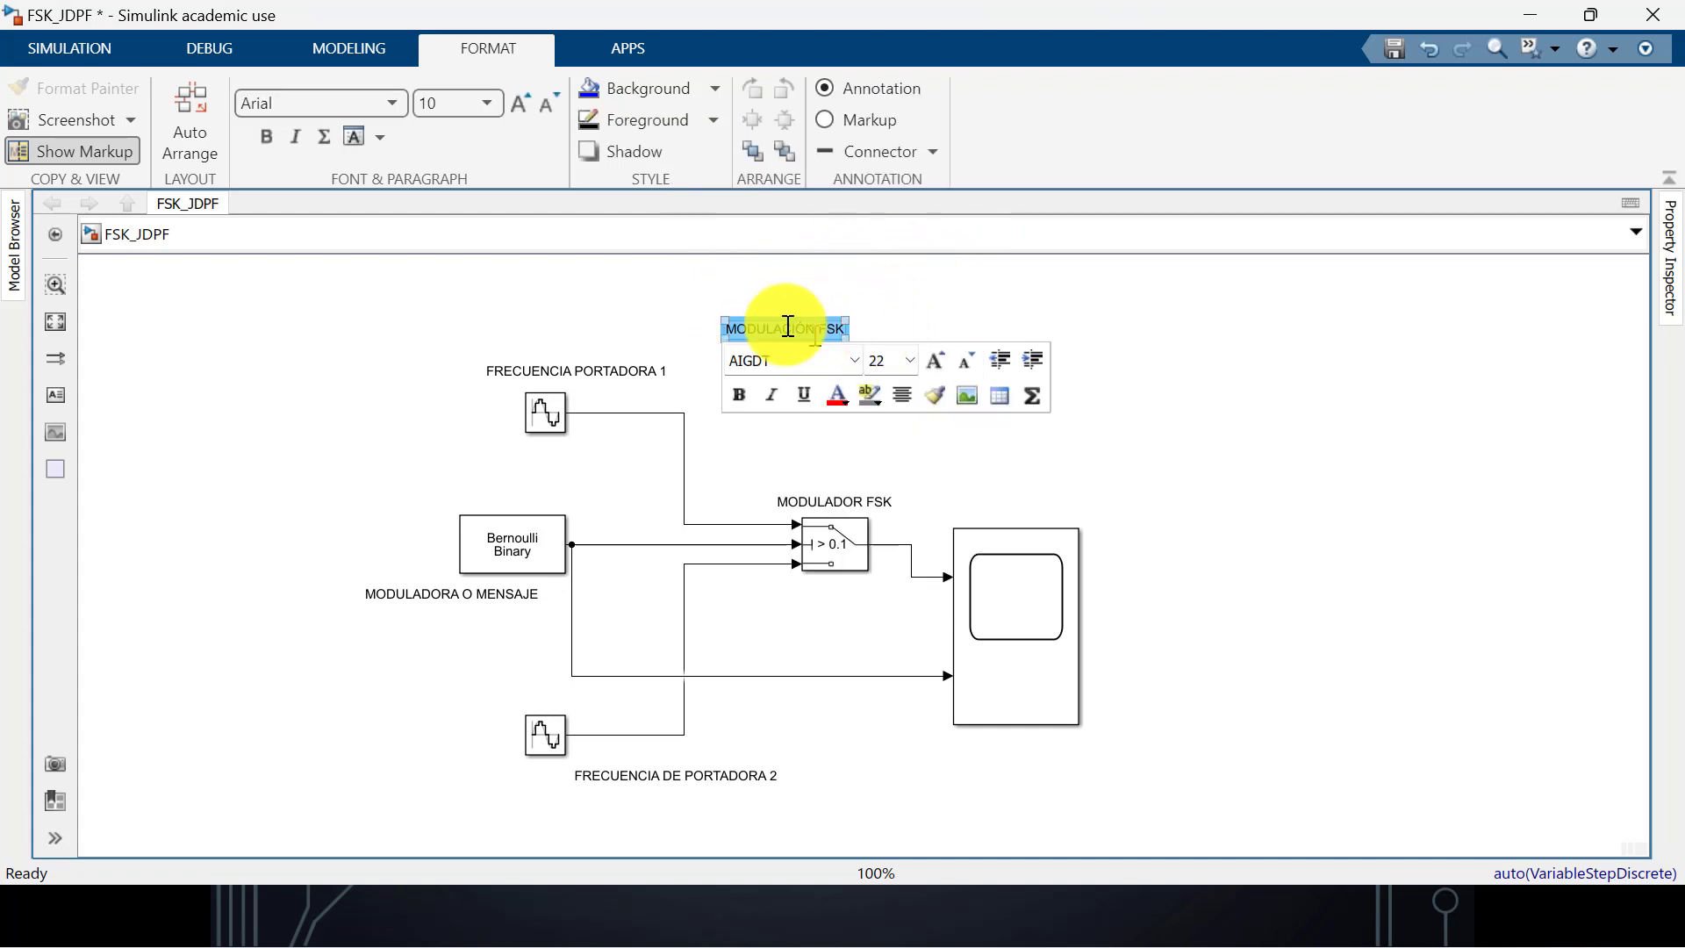
click(516, 96)
click(516, 96)
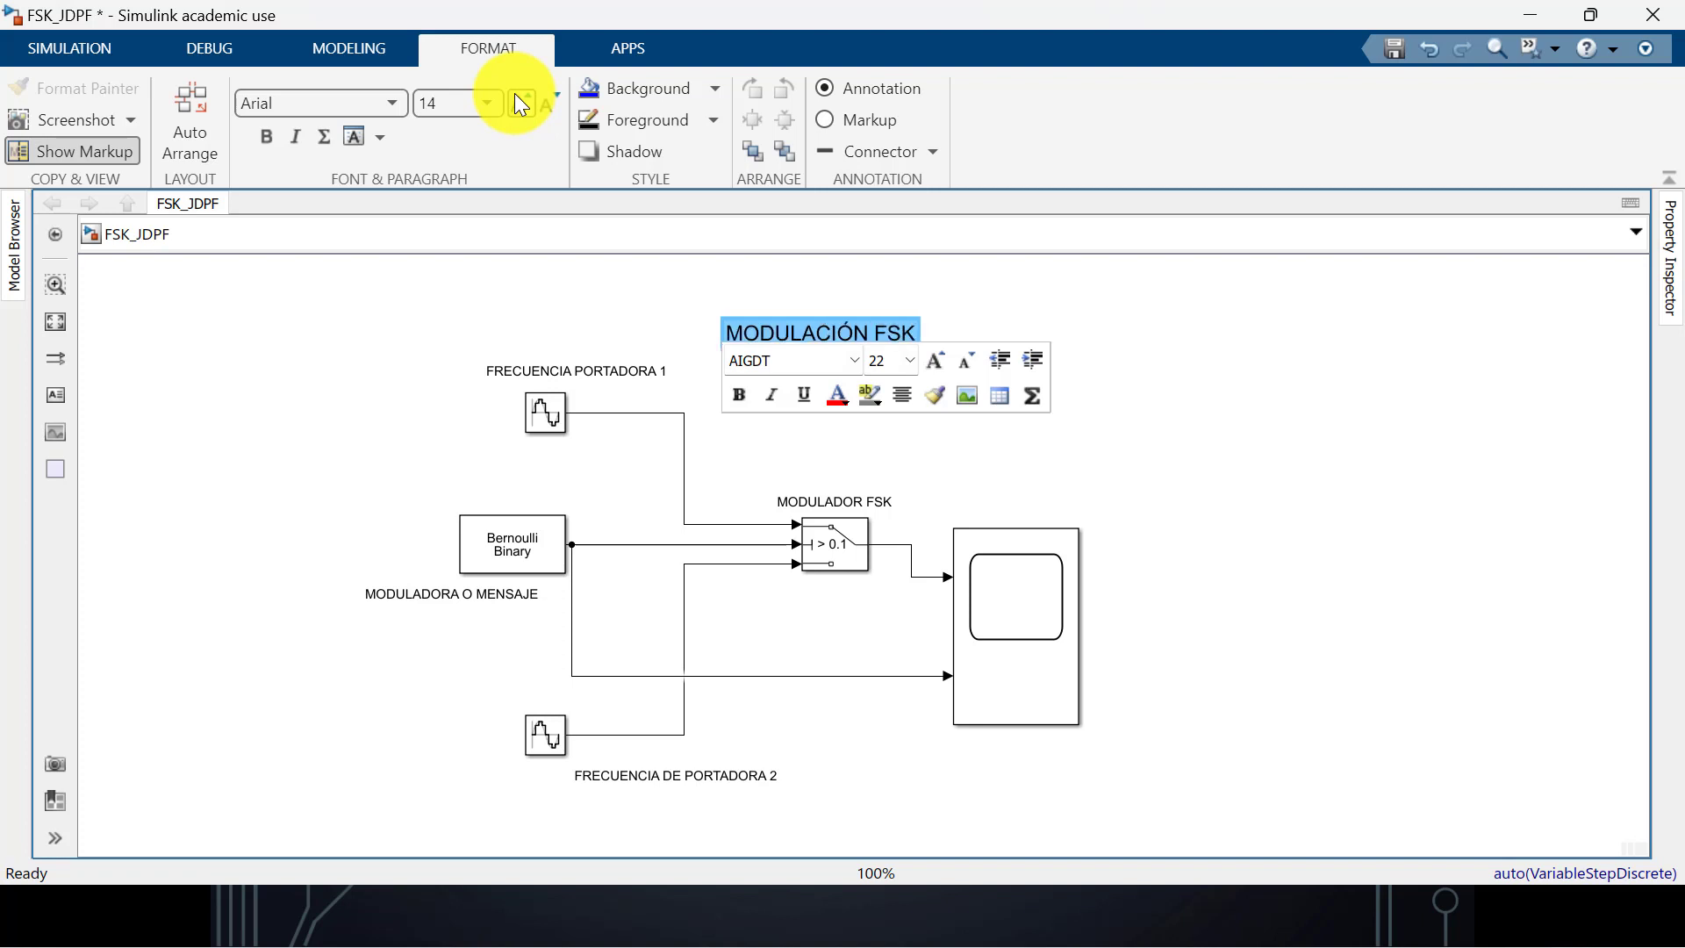
click(517, 95)
click(516, 97)
click(517, 100)
click(517, 100)
click(518, 100)
click(517, 98)
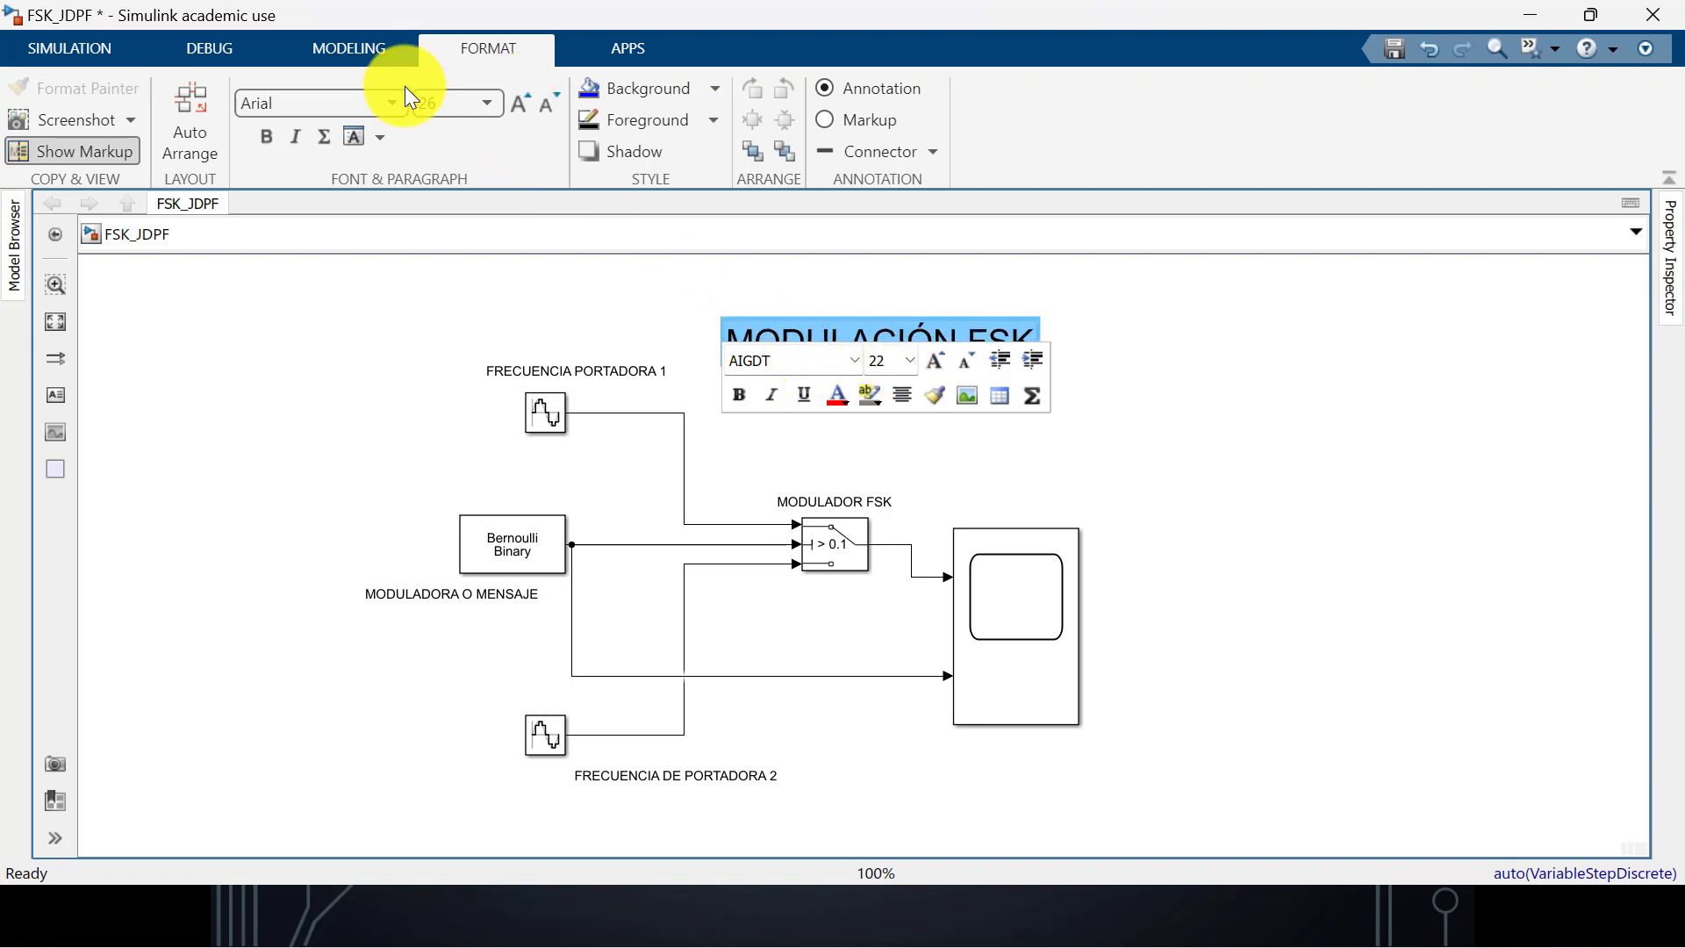
click(278, 146)
right_click(1168, 408)
Move the "MODULACIÓN FSK" title up and to the left so it sits above the whole diagram
click(919, 351)
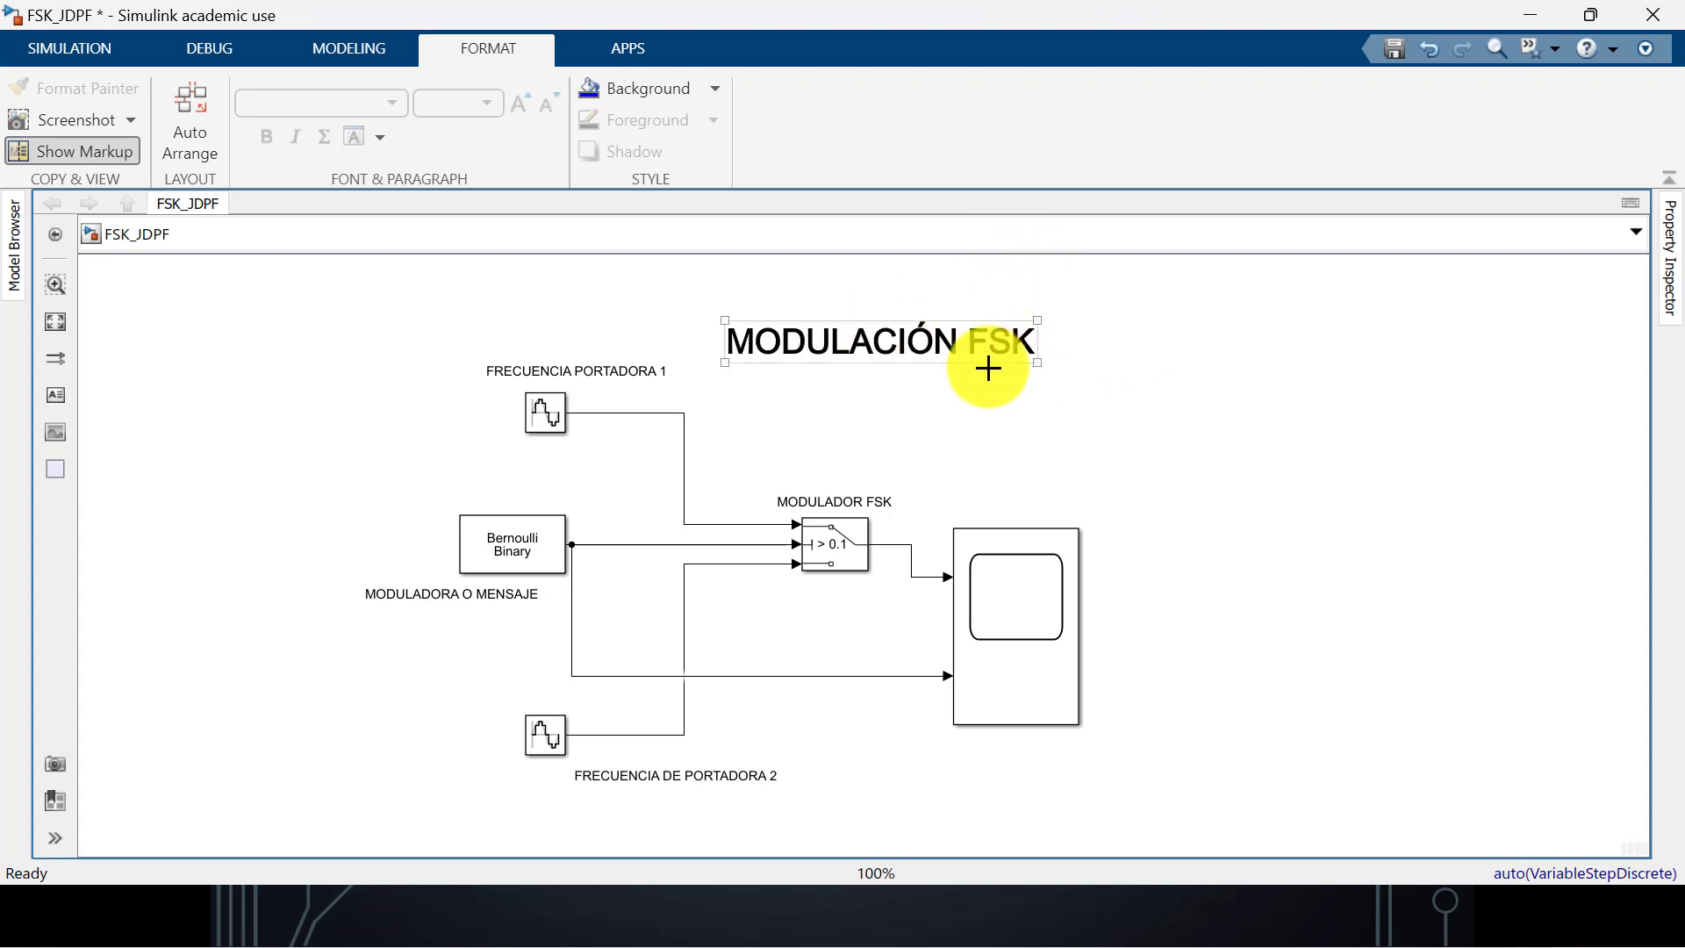
mouse_move(875, 332)
mouse_down()
mouse_move(851, 267)
mouse_move(810, 300)
mouse_up()
click(1093, 399)
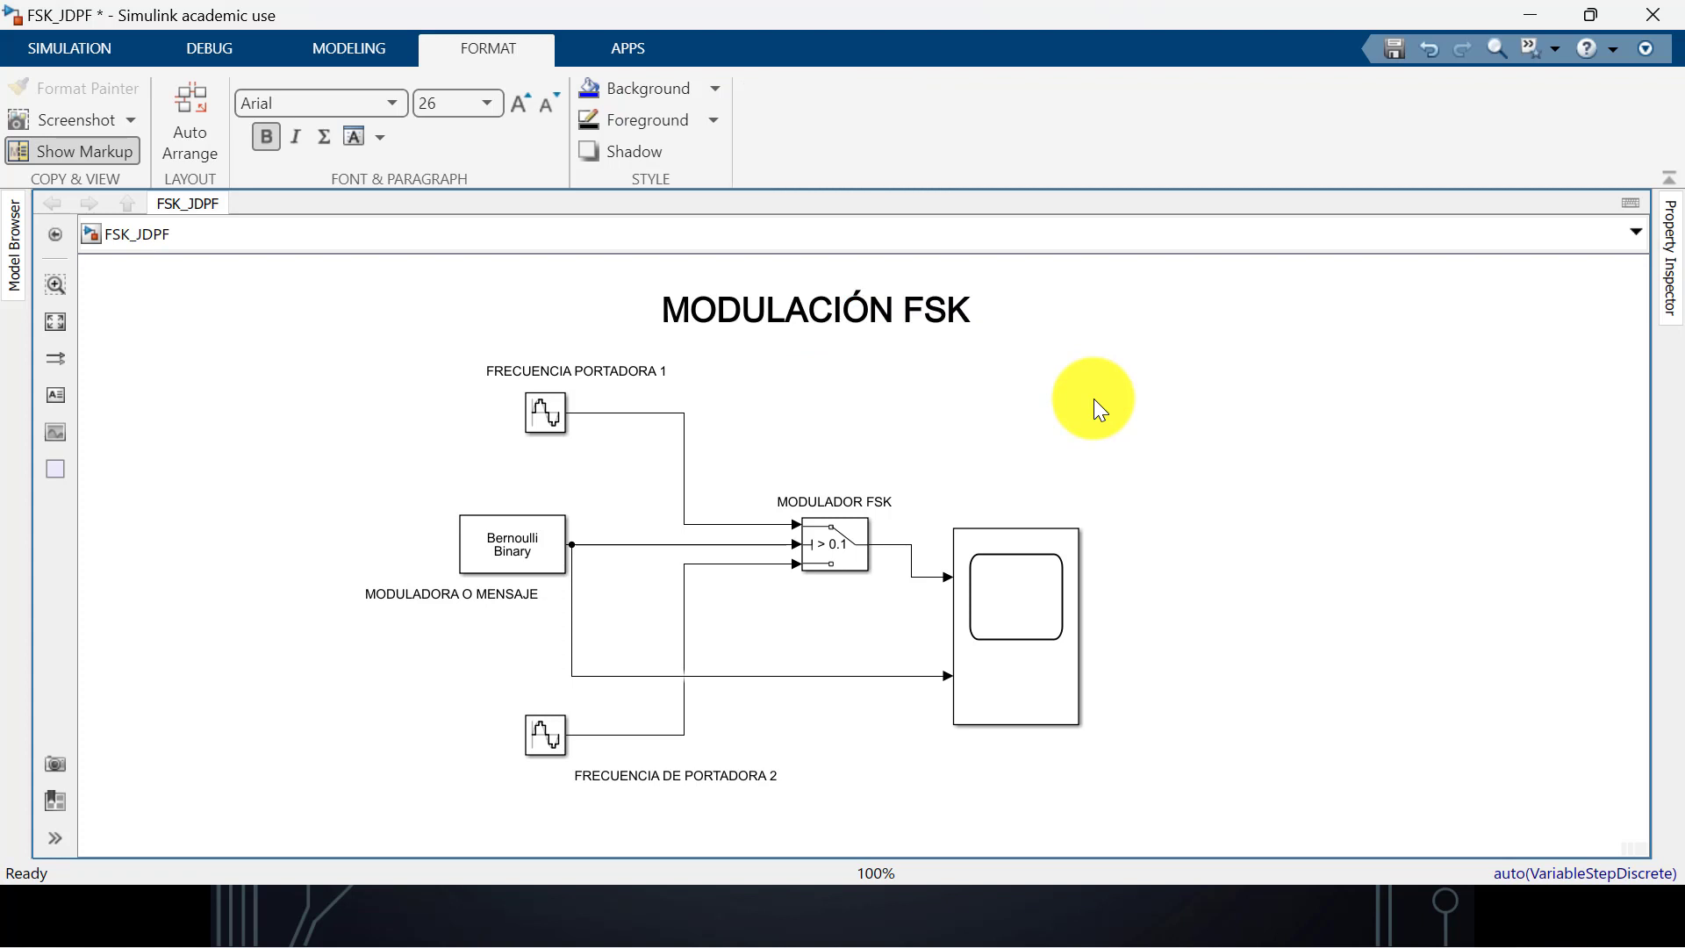
click(958, 573)
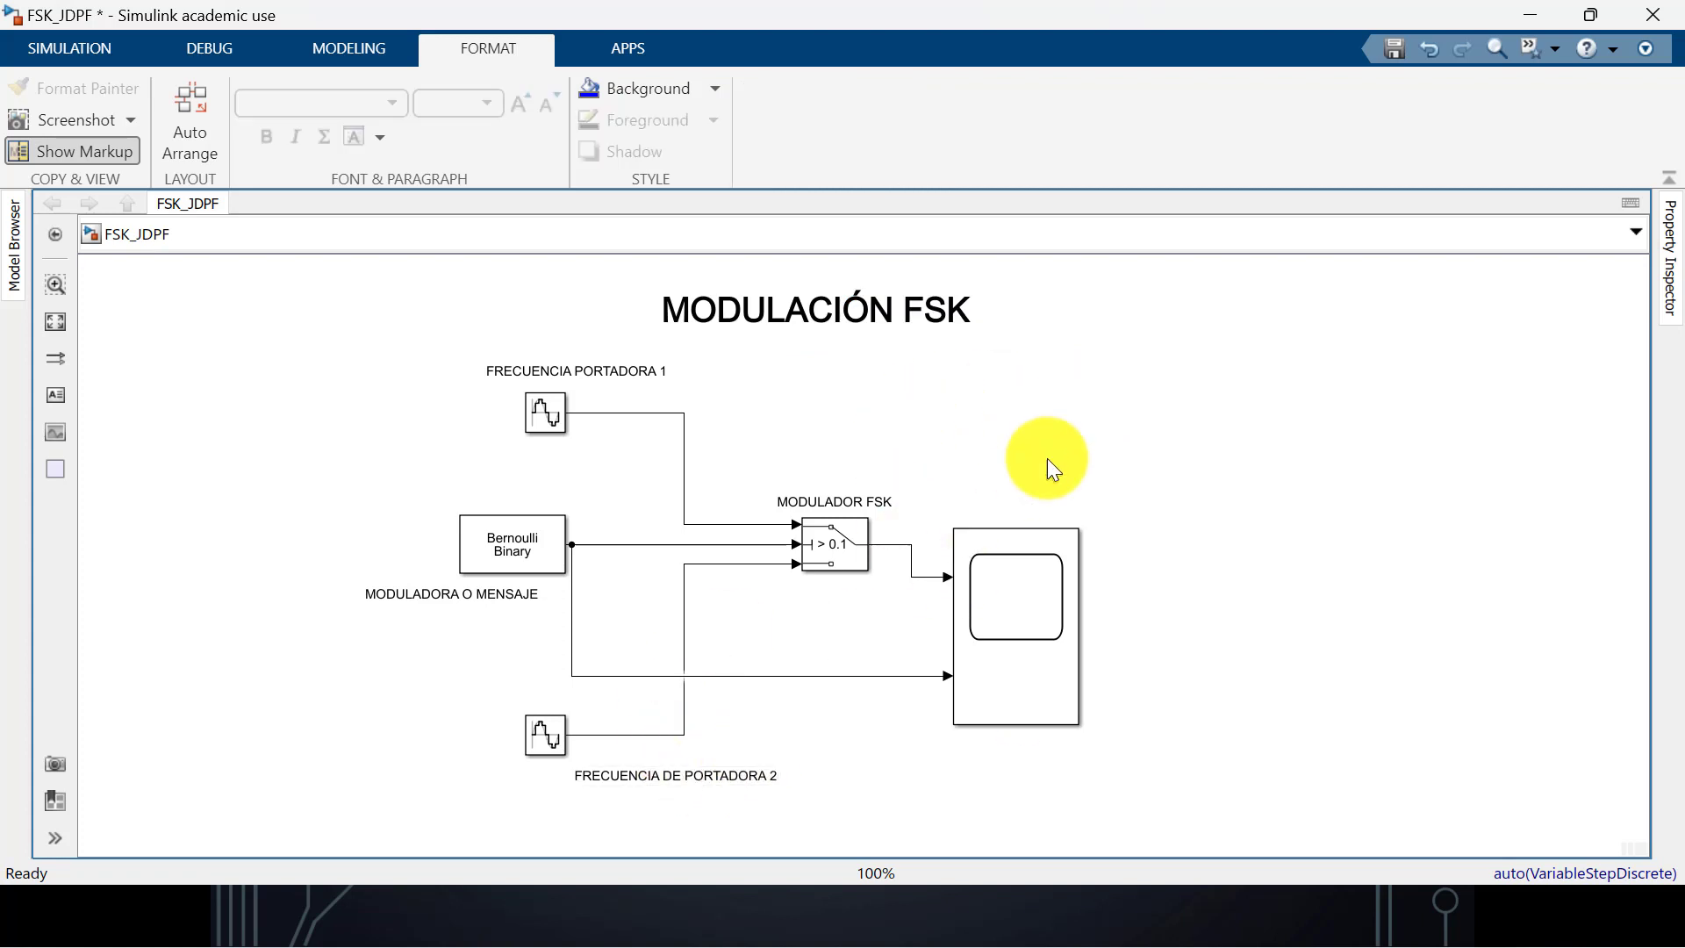
Run the simulation and open the Scope to display the modulated signal together with the binary message
click(83, 44)
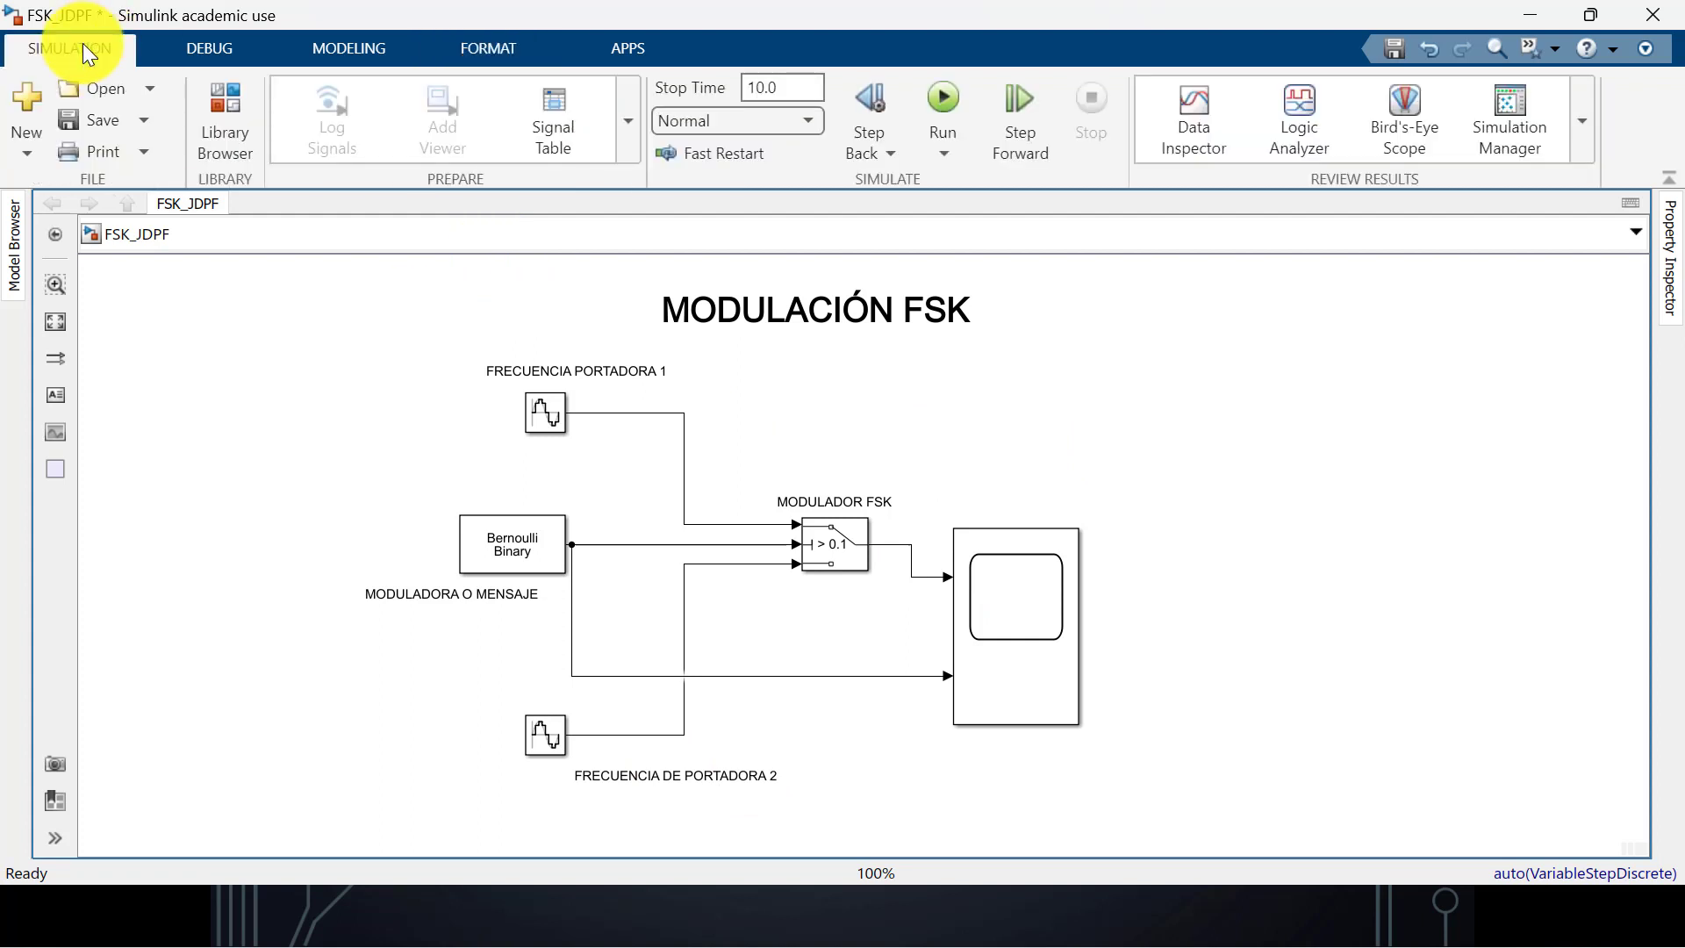
click(950, 99)
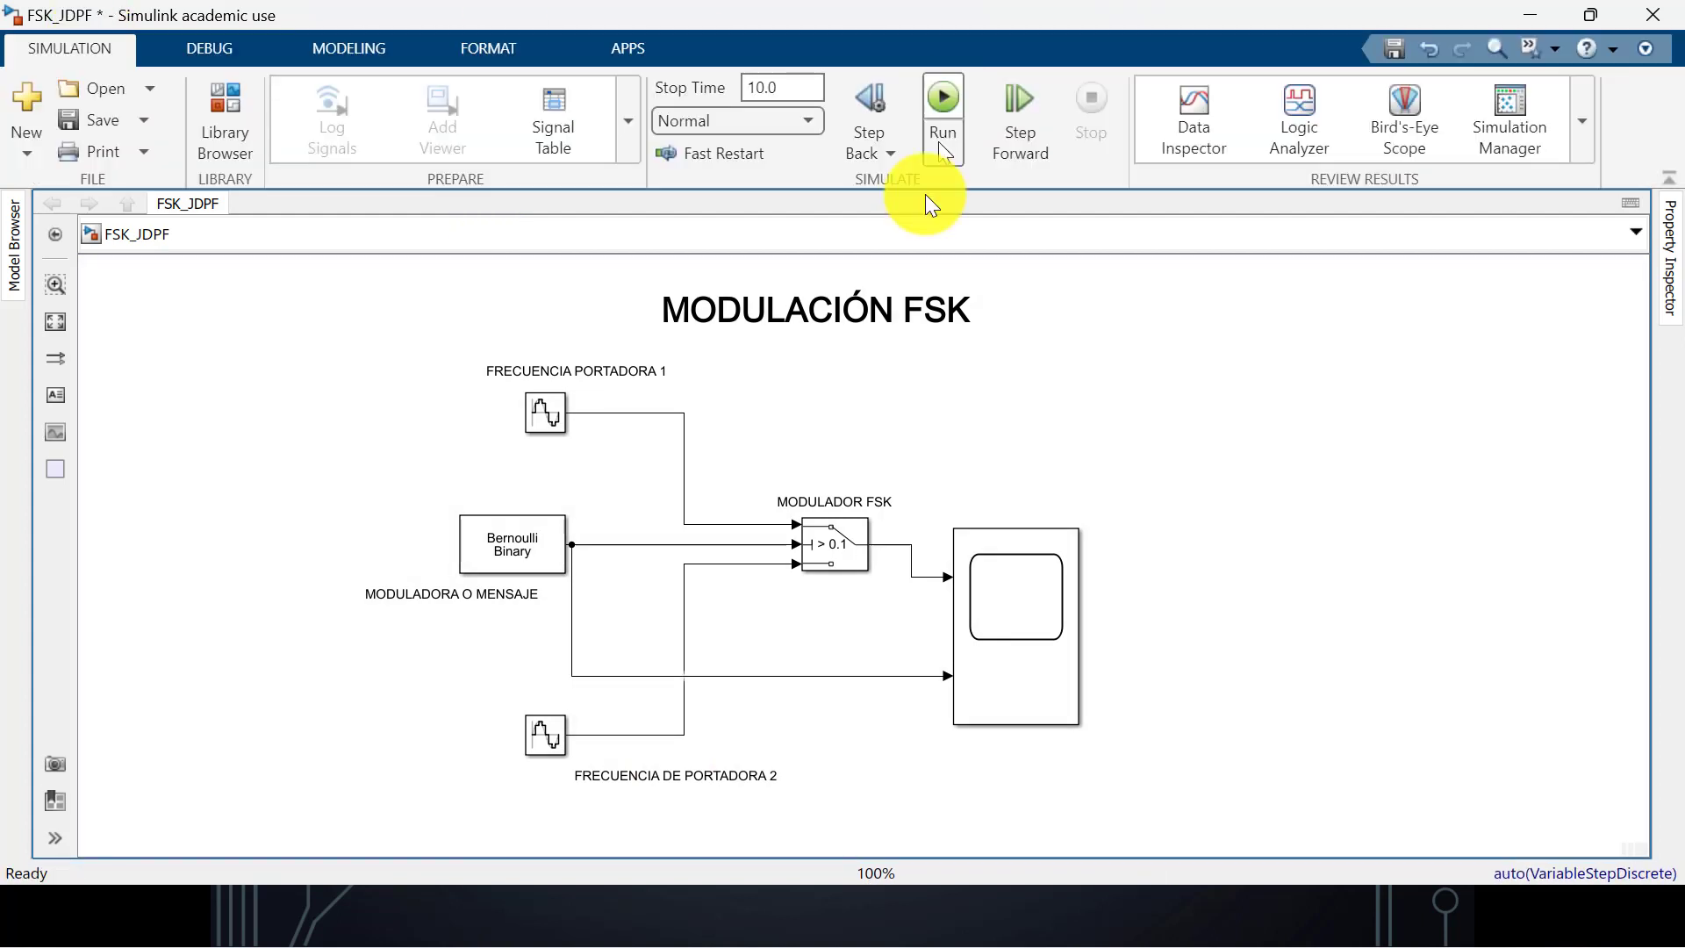
double_click(999, 576)
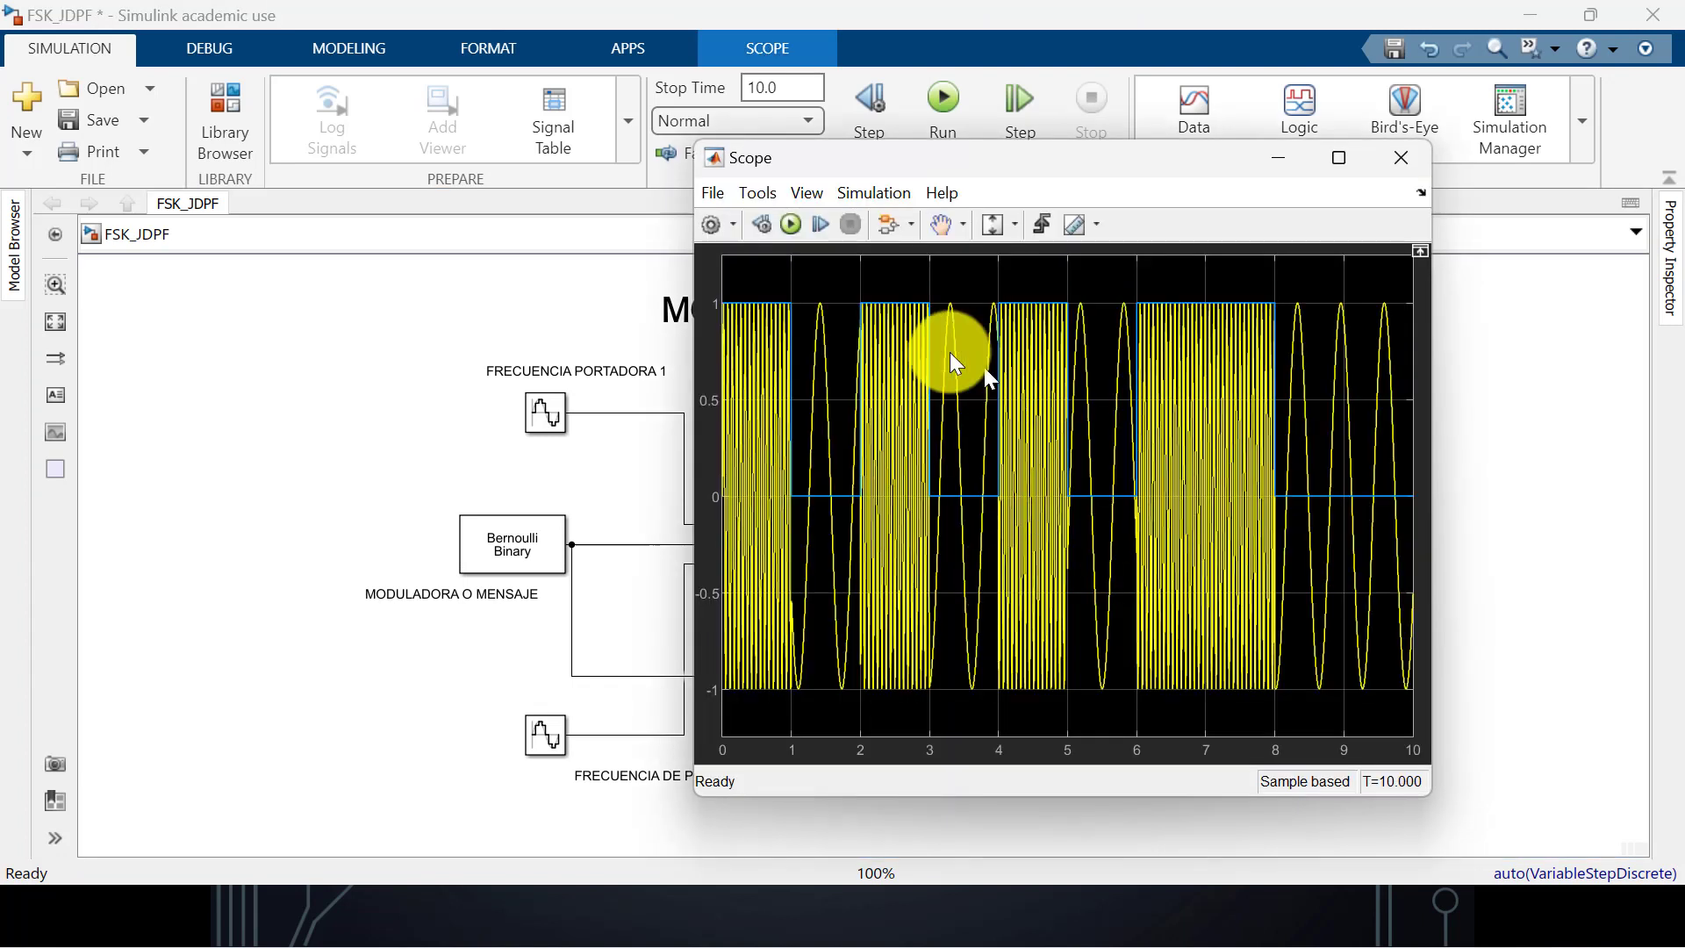
Set the line width of the Bernoulli Binary Generator signal to 3.0 in the Scope's style settings
click(806, 193)
click(851, 281)
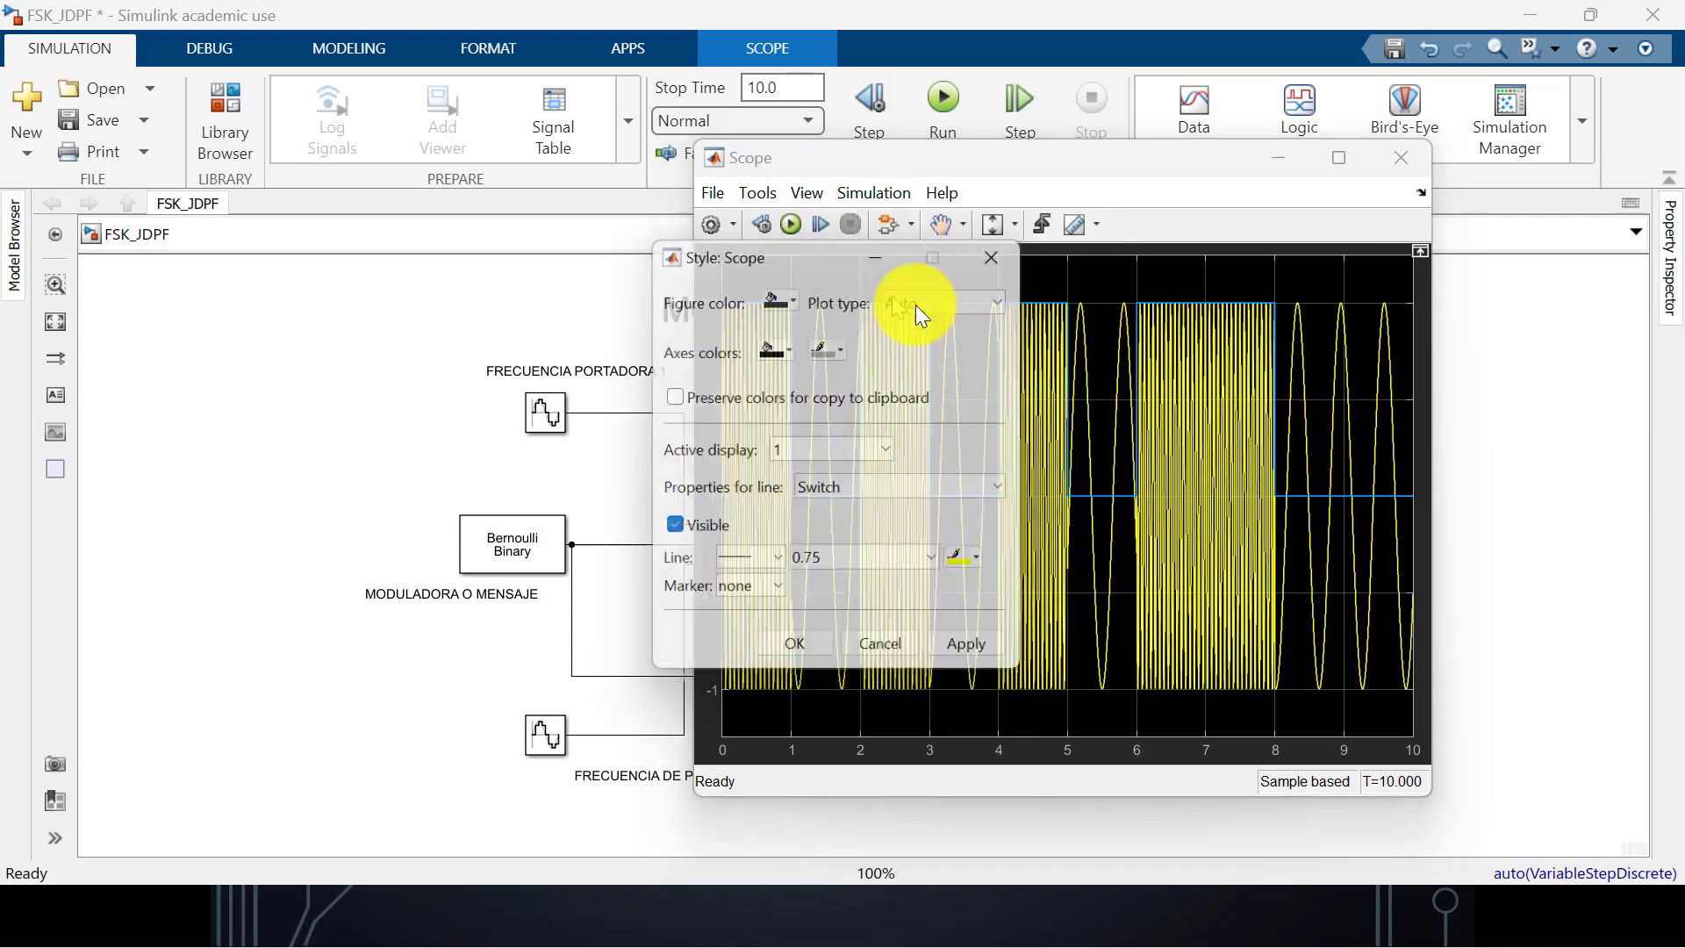
click(895, 505)
click(887, 533)
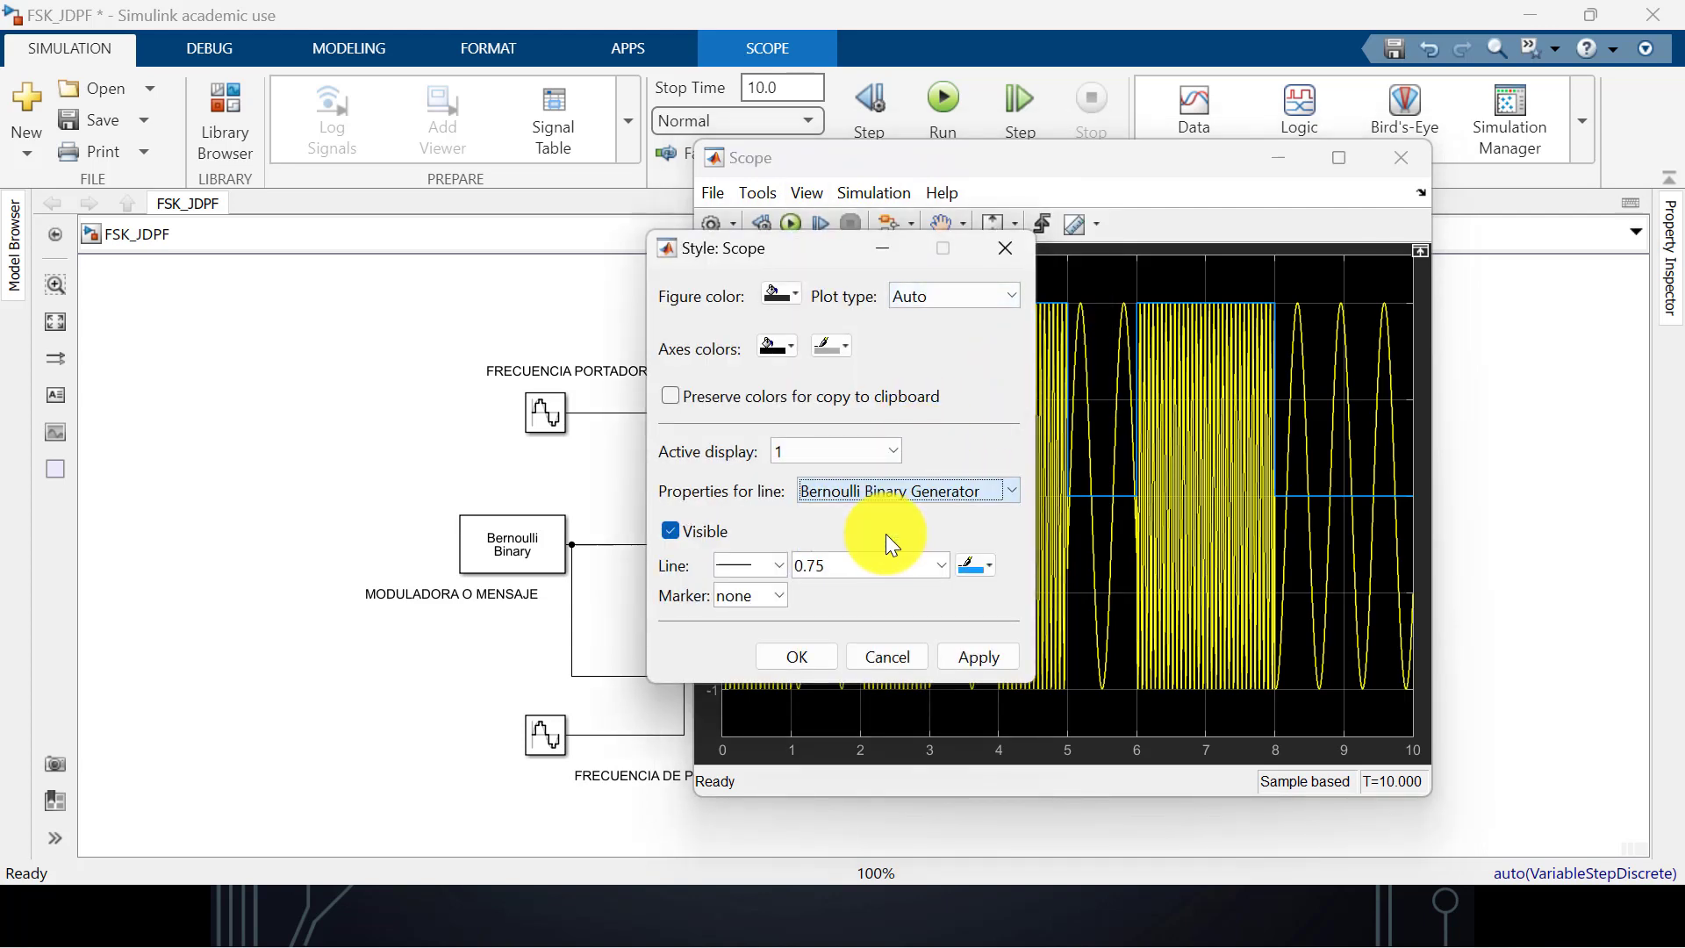
click(939, 568)
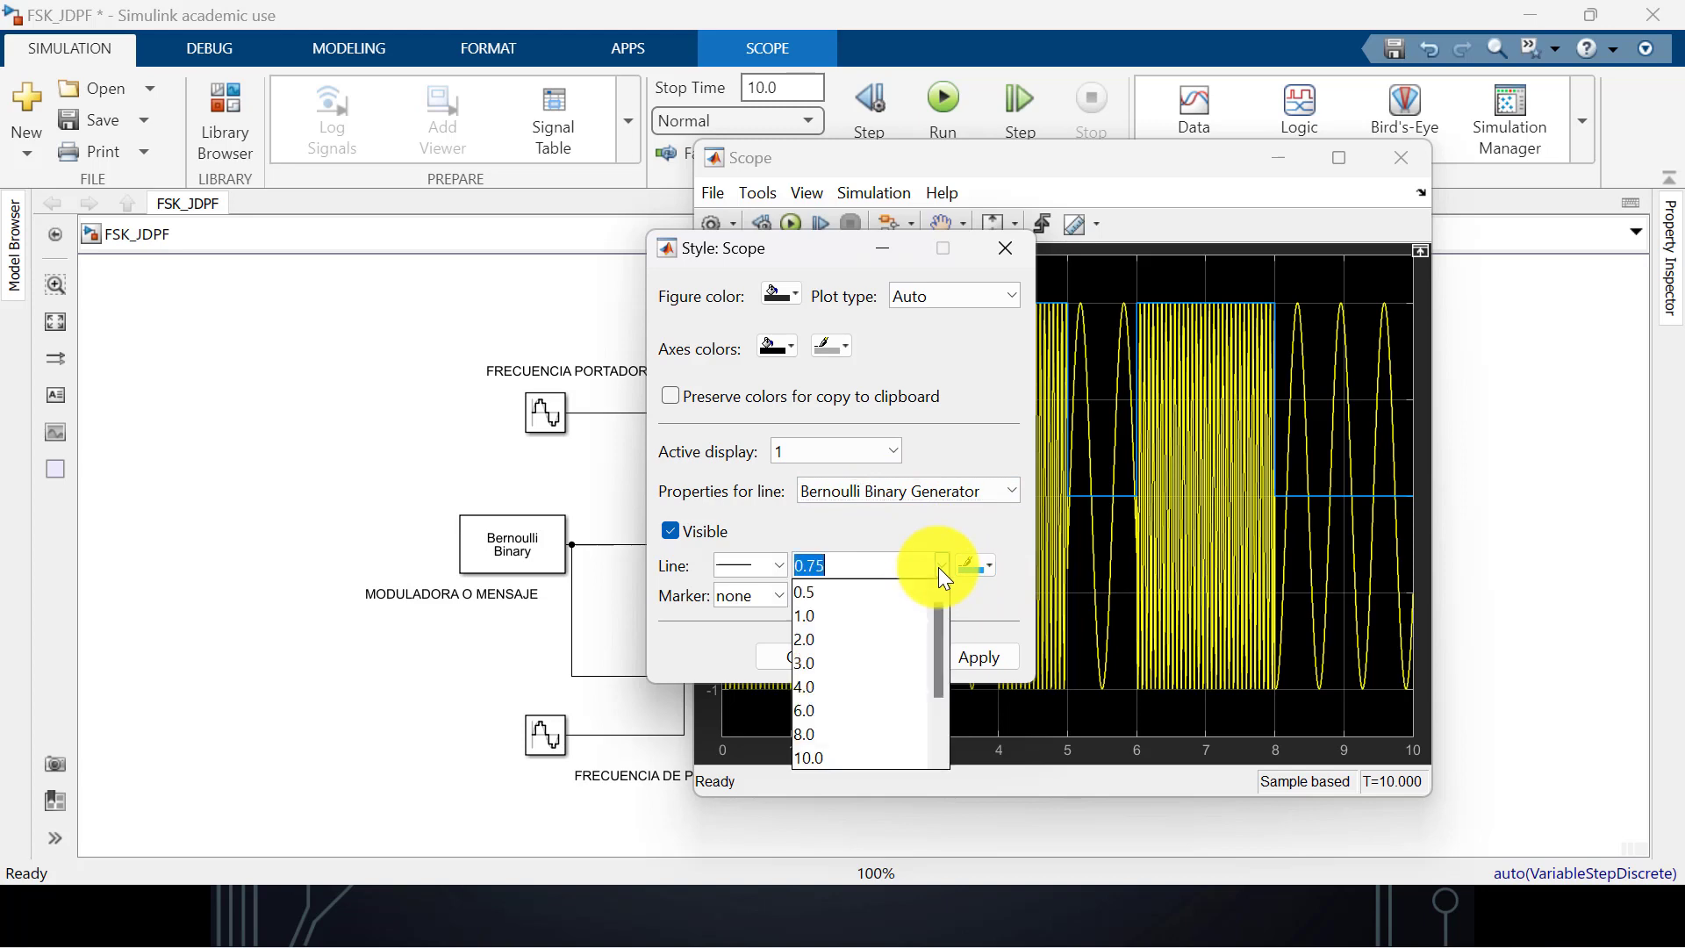
click(872, 657)
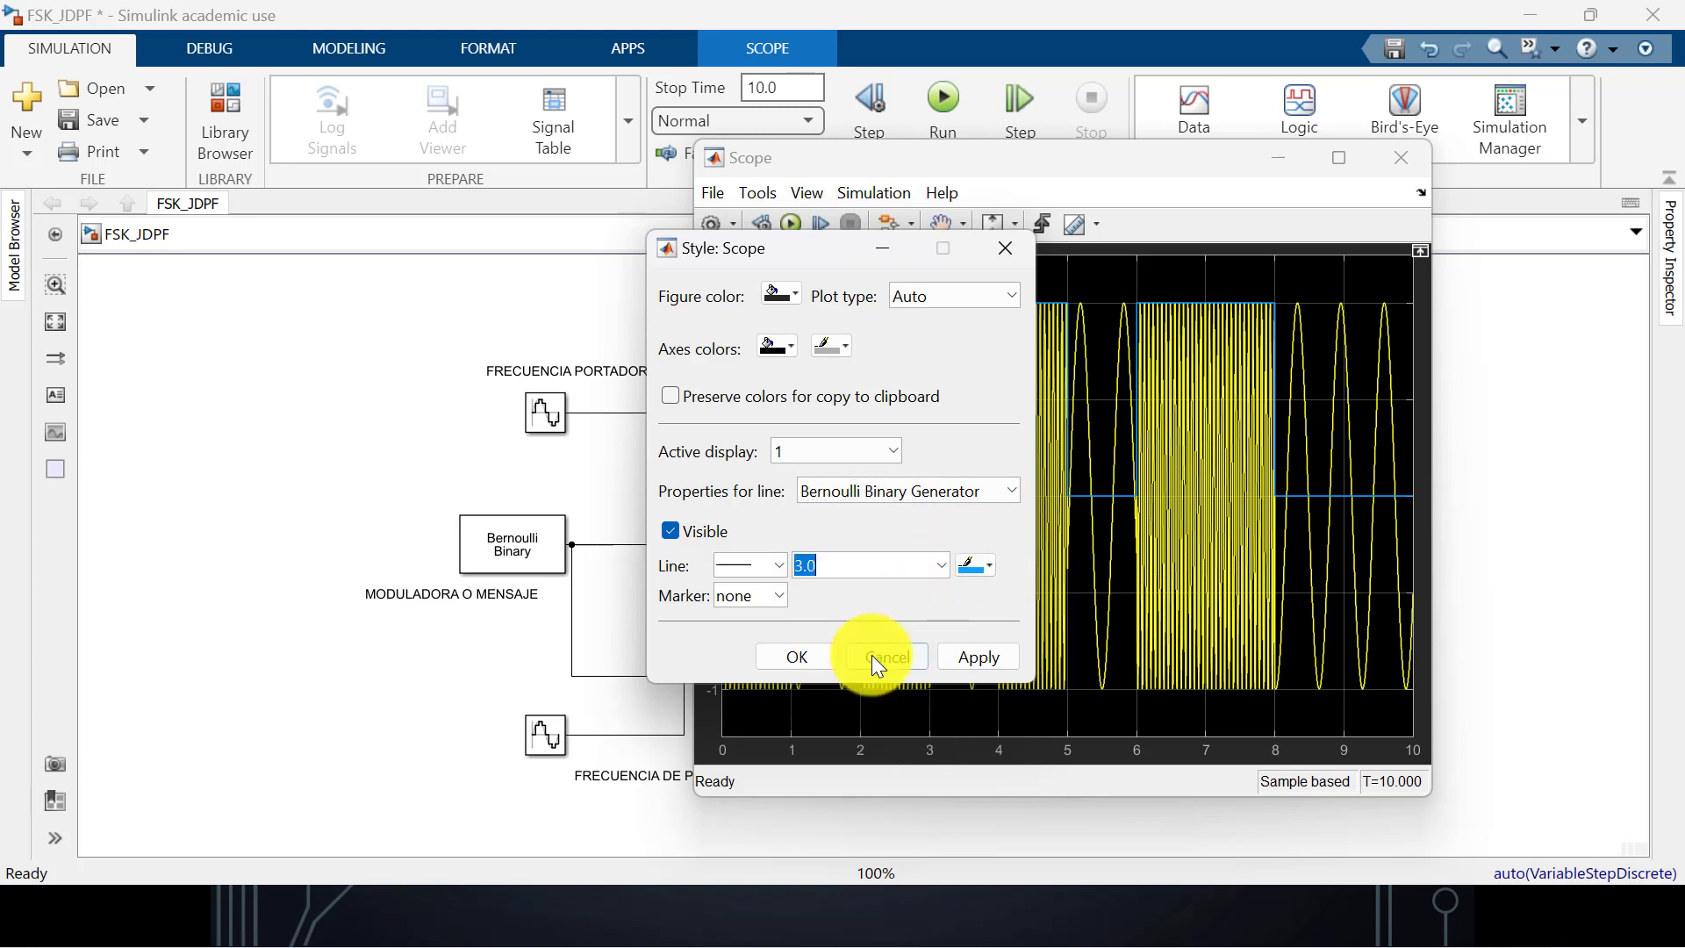
click(797, 659)
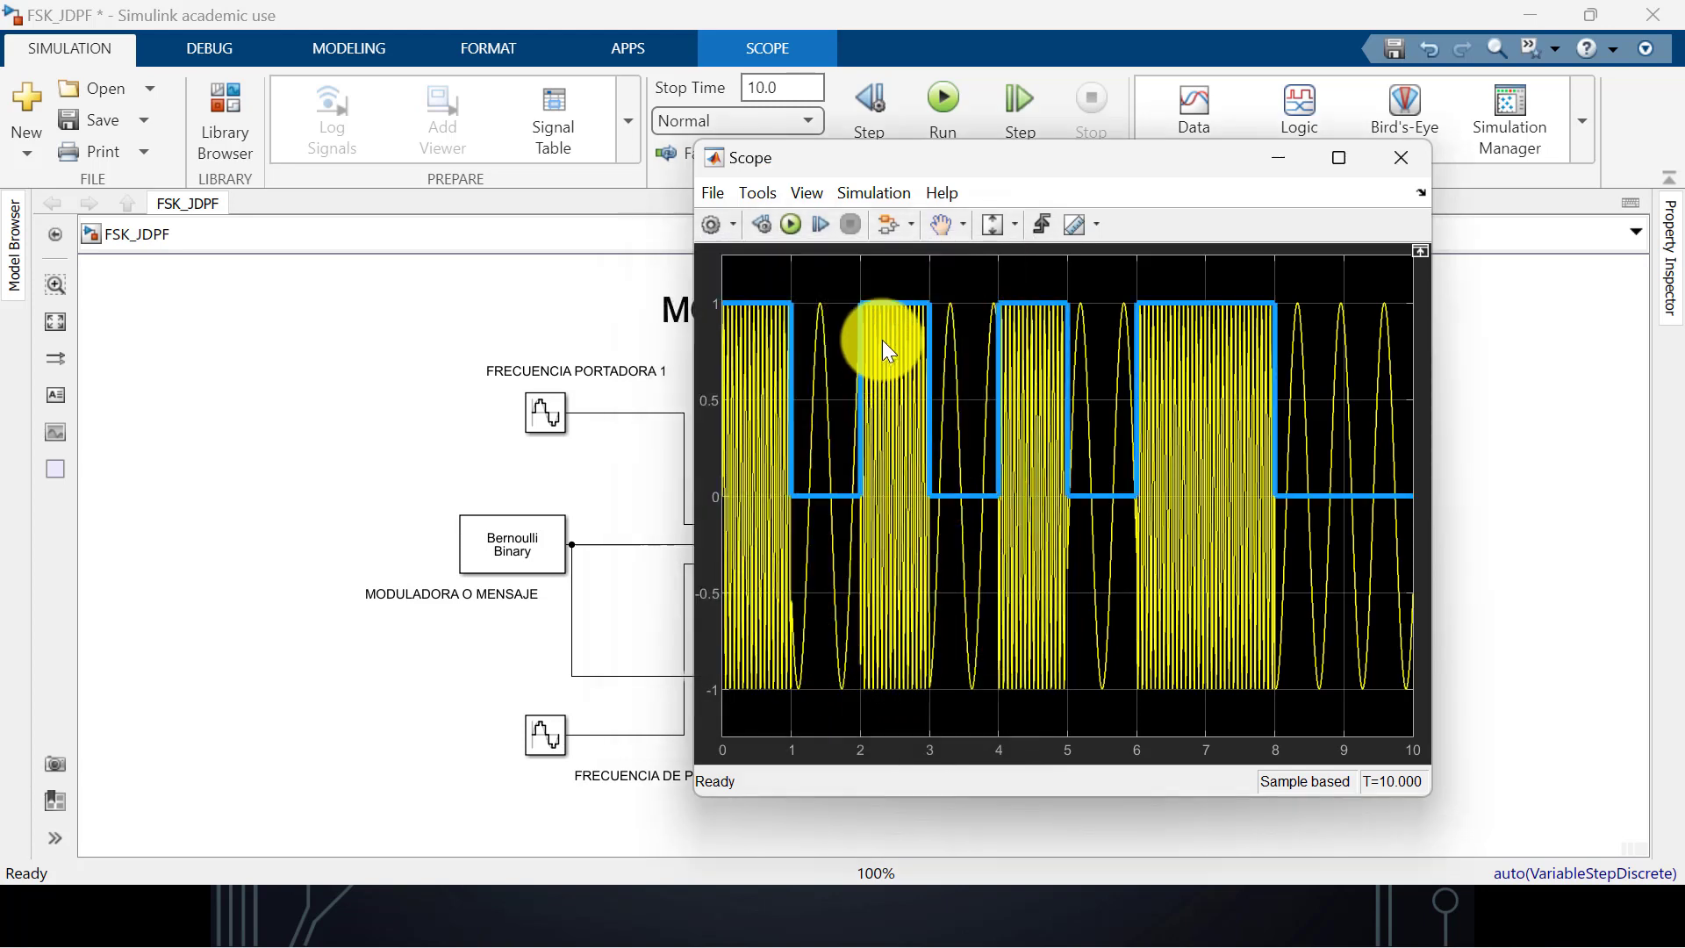